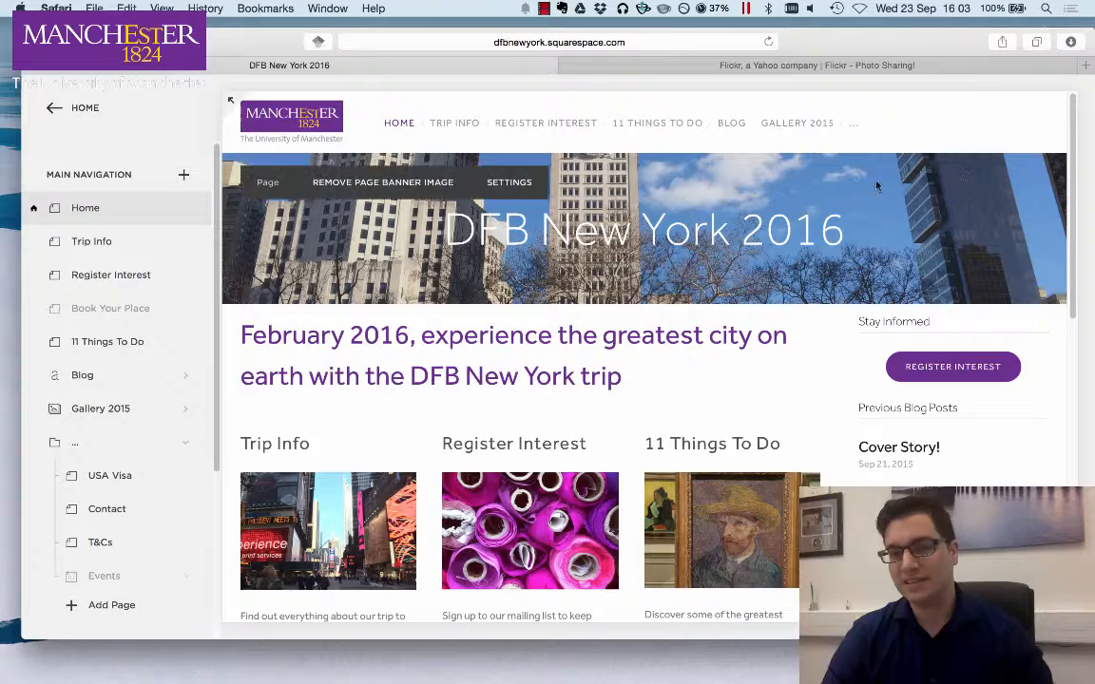
- Preview the Trip Info page of the site and return to the Home page
{"action": "left_click", "coordinate": [90, 240]}
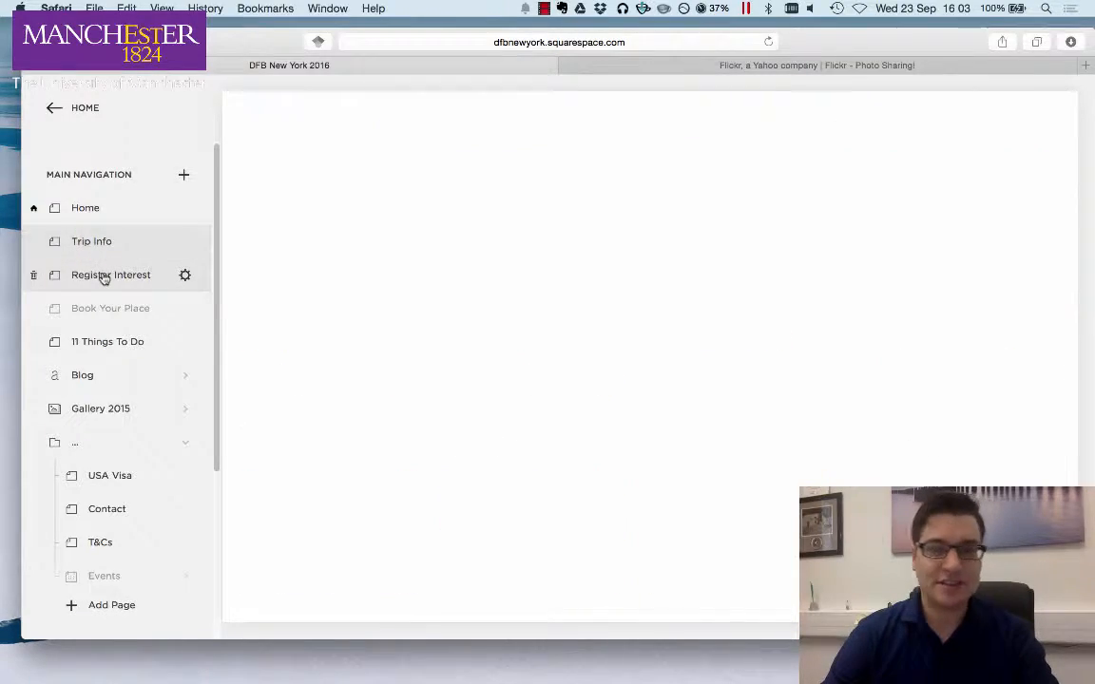
{"action": "left_click", "coordinate": [114, 205]}
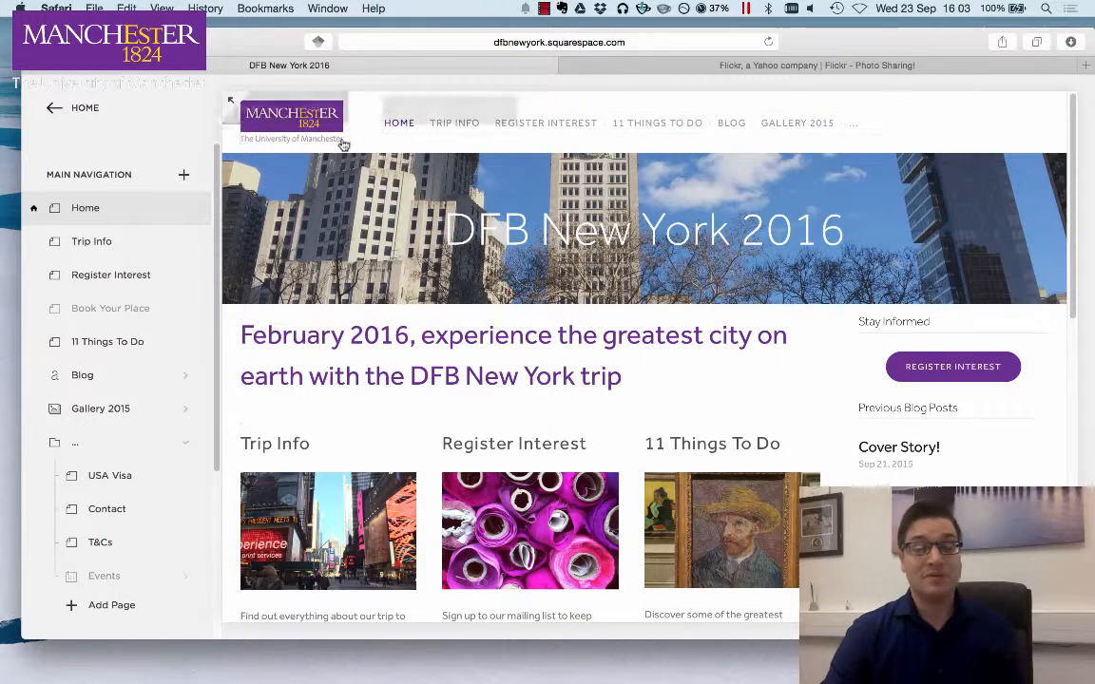
- Switch to the Flickr tab and search for photos of New York
{"action": "mouse_move", "coordinate": [327, 124]}
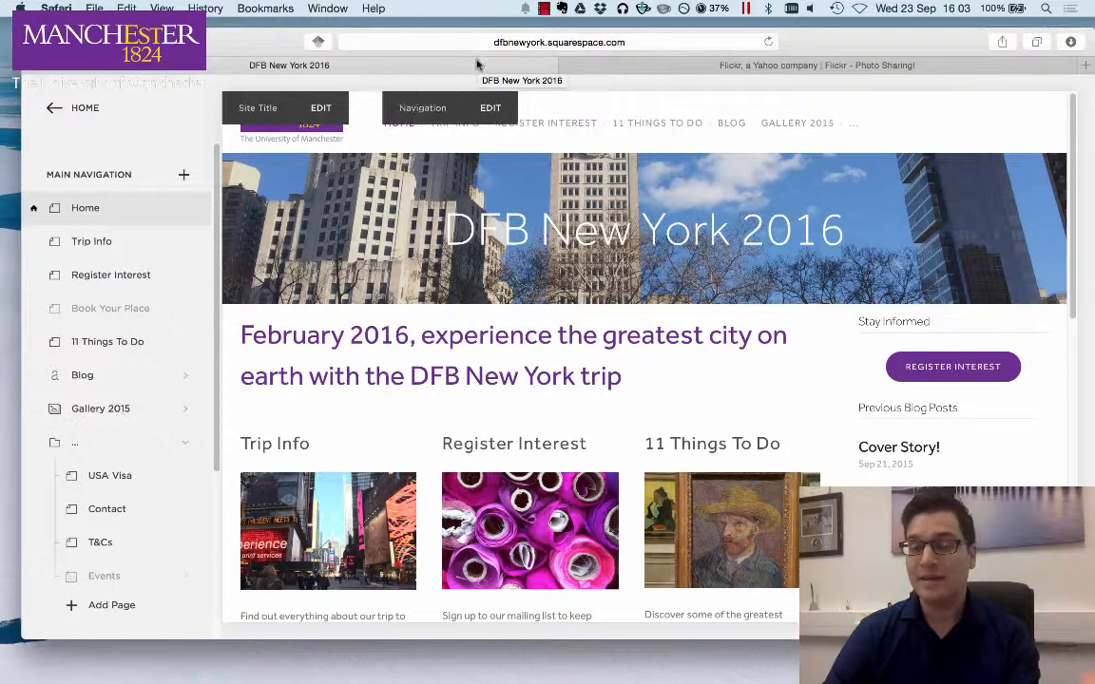
{"action": "left_click", "coordinate": [663, 66]}
{"action": "left_click", "coordinate": [690, 92]}
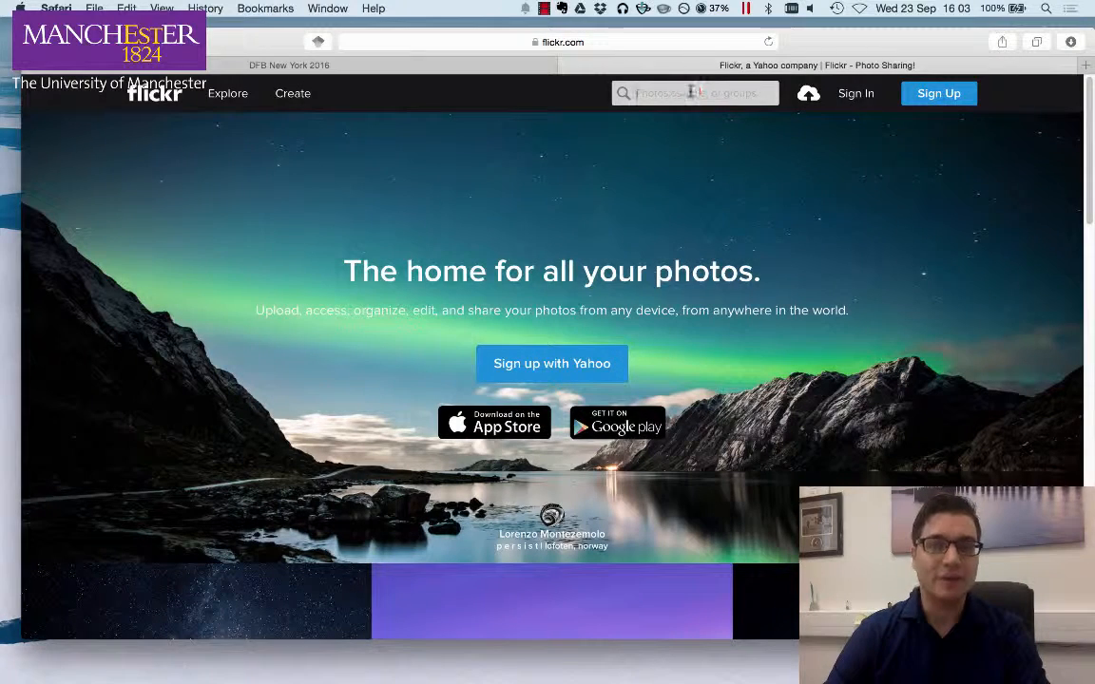
{"action": "type", "text": "New York"}
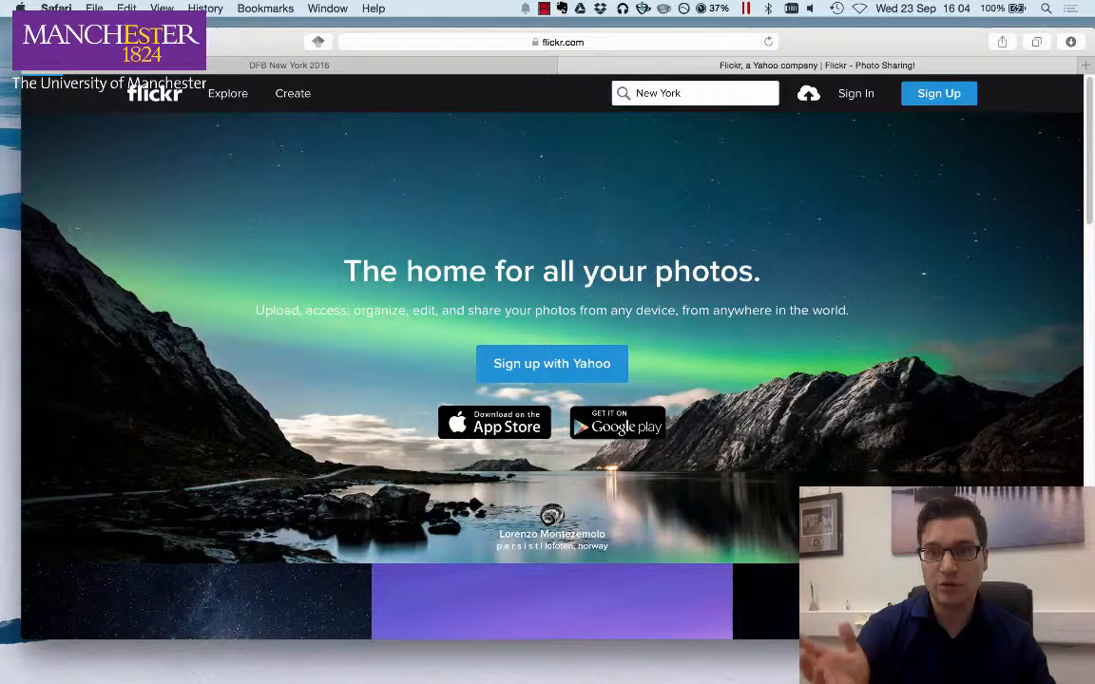
{"action": "key", "text": "Return"}
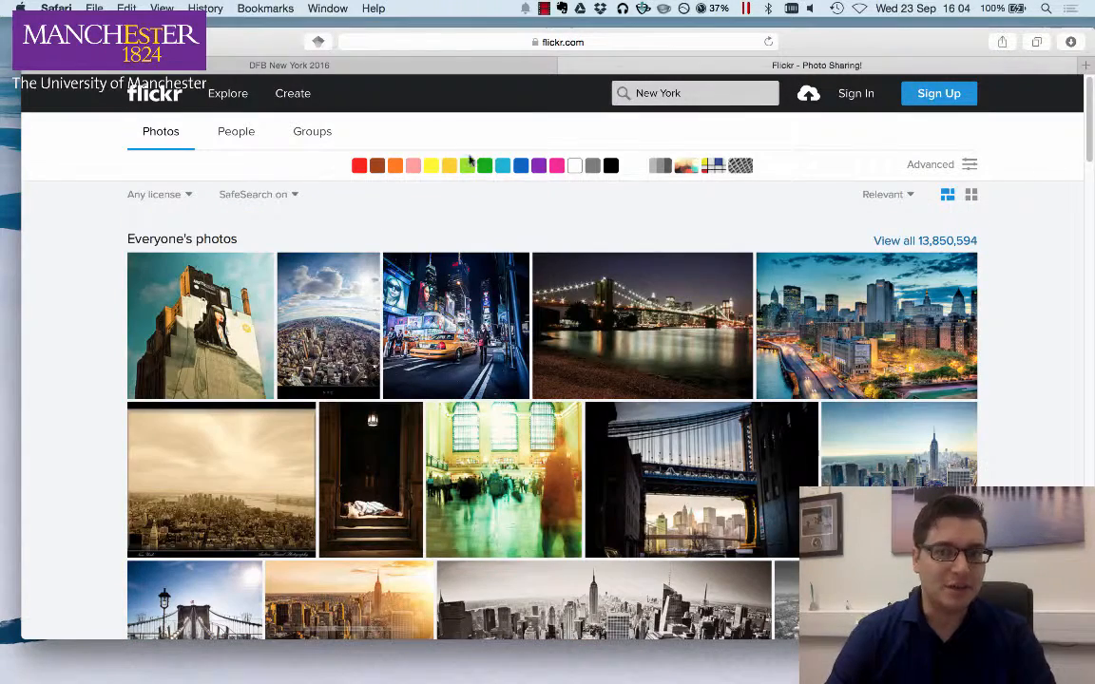
- Filter the search results to All creative commons licences and browse the photos
{"action": "left_click", "coordinate": [173, 196]}
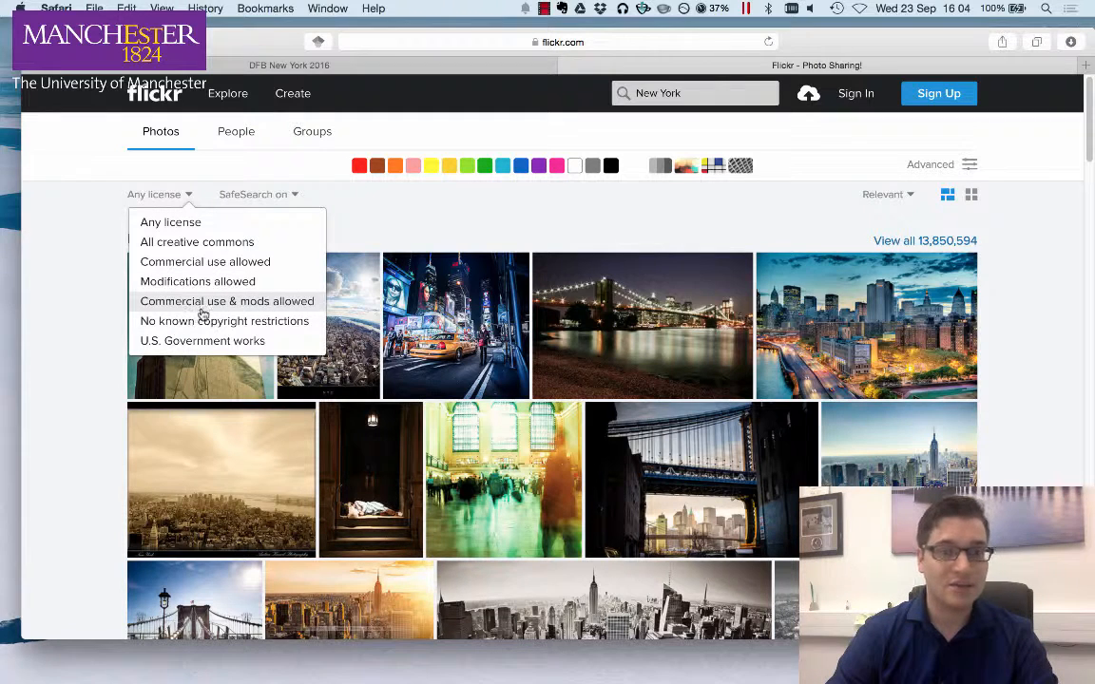
{"action": "left_click", "coordinate": [255, 246]}
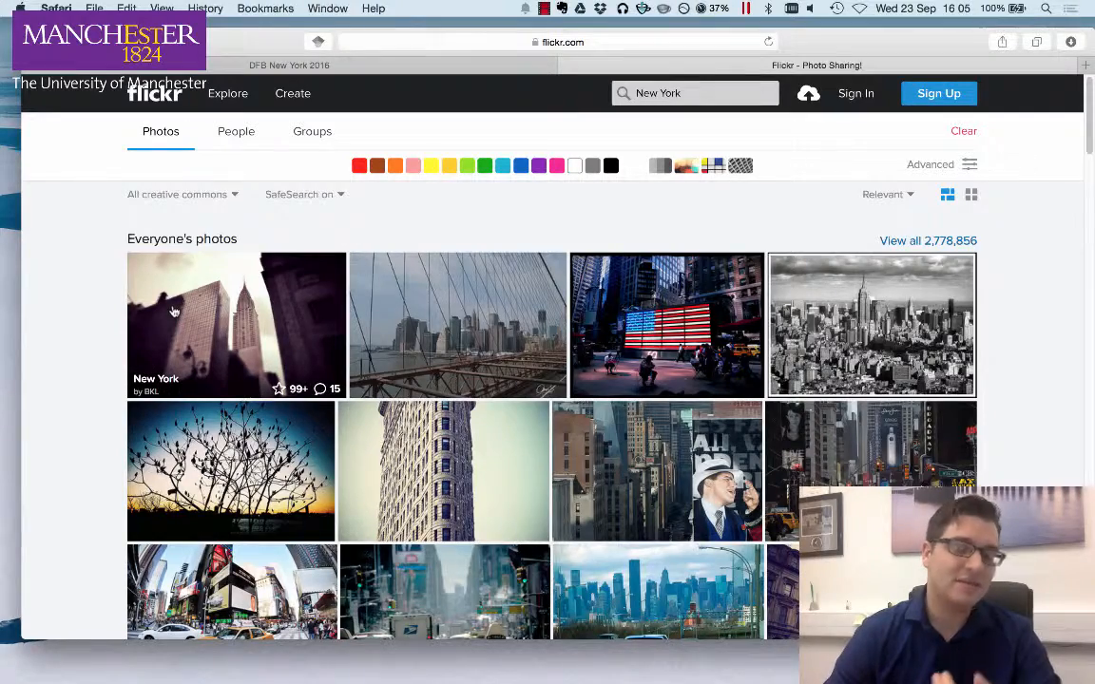
{"action": "scroll", "coordinate": [171, 317], "scroll_direction": "down", "scroll_amount": 10}
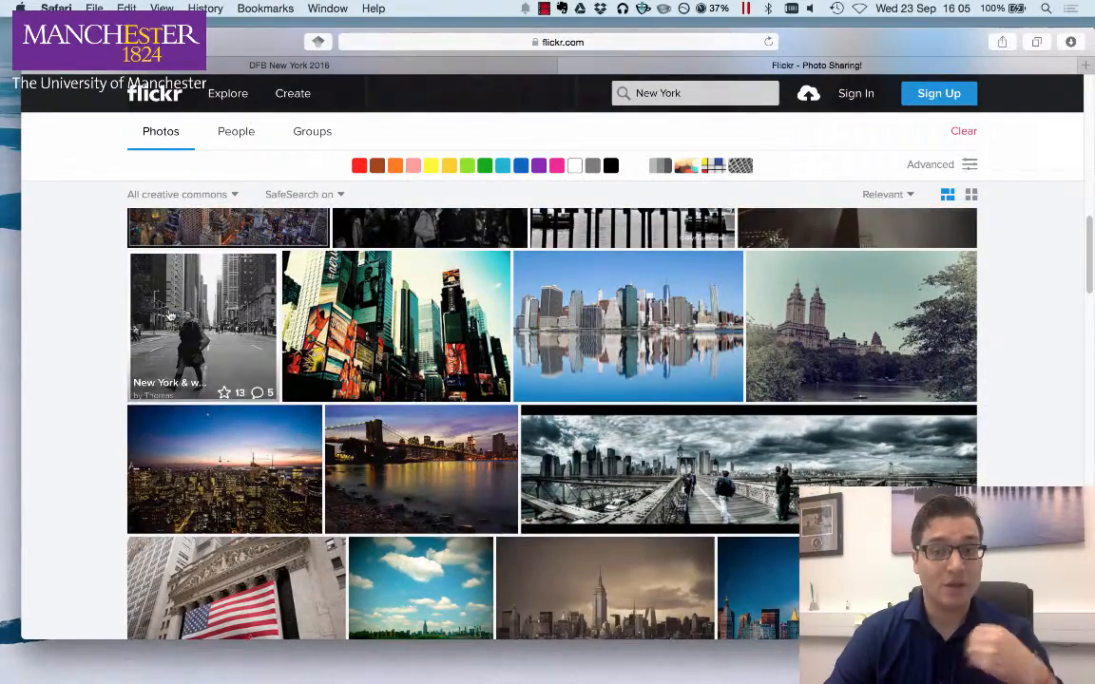
{"action": "scroll", "coordinate": [376, 330], "scroll_direction": "up", "scroll_amount": 10}
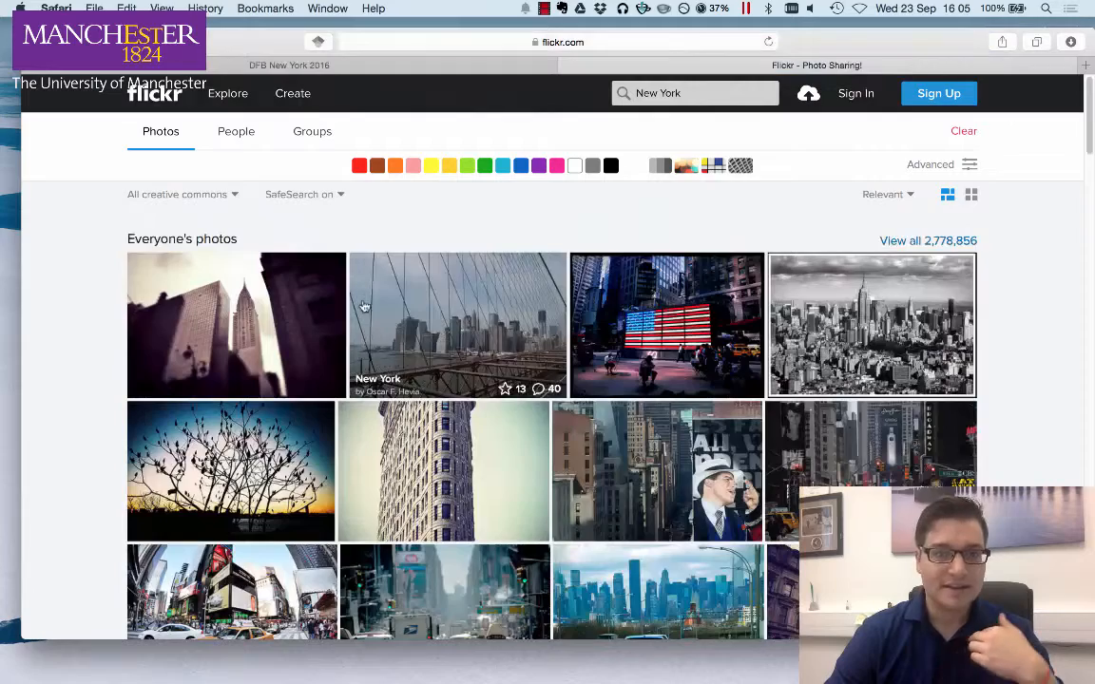
- Open the advanced search options and restrict the orientation to panoramic images only
{"action": "left_click", "coordinate": [931, 165]}
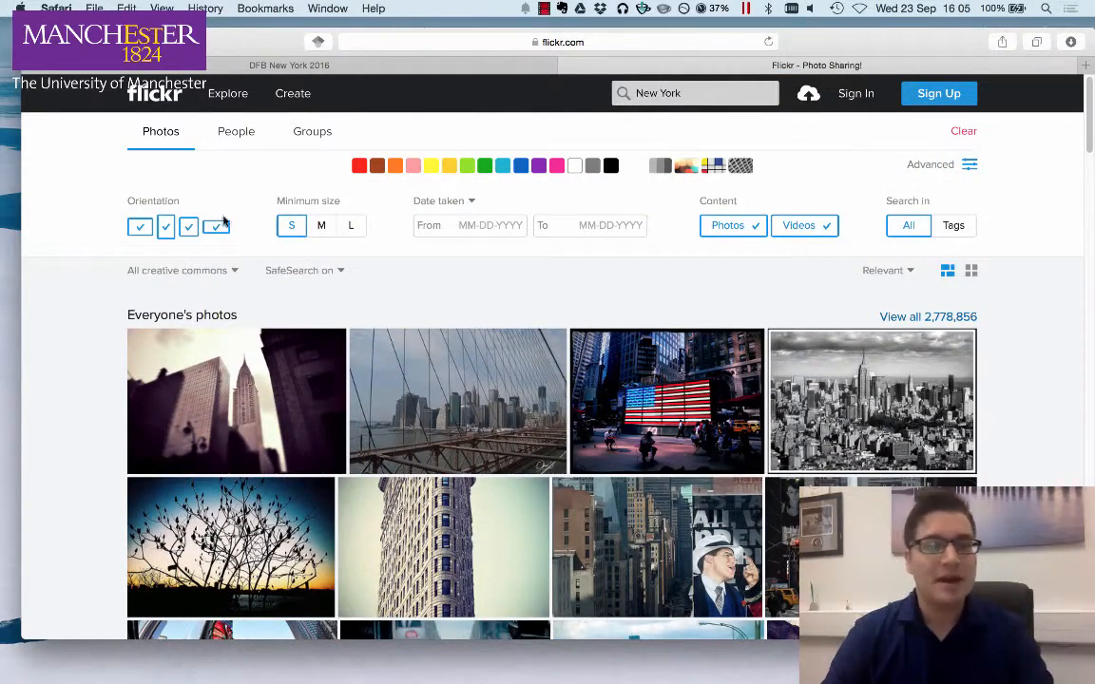
{"action": "left_click", "coordinate": [166, 227]}
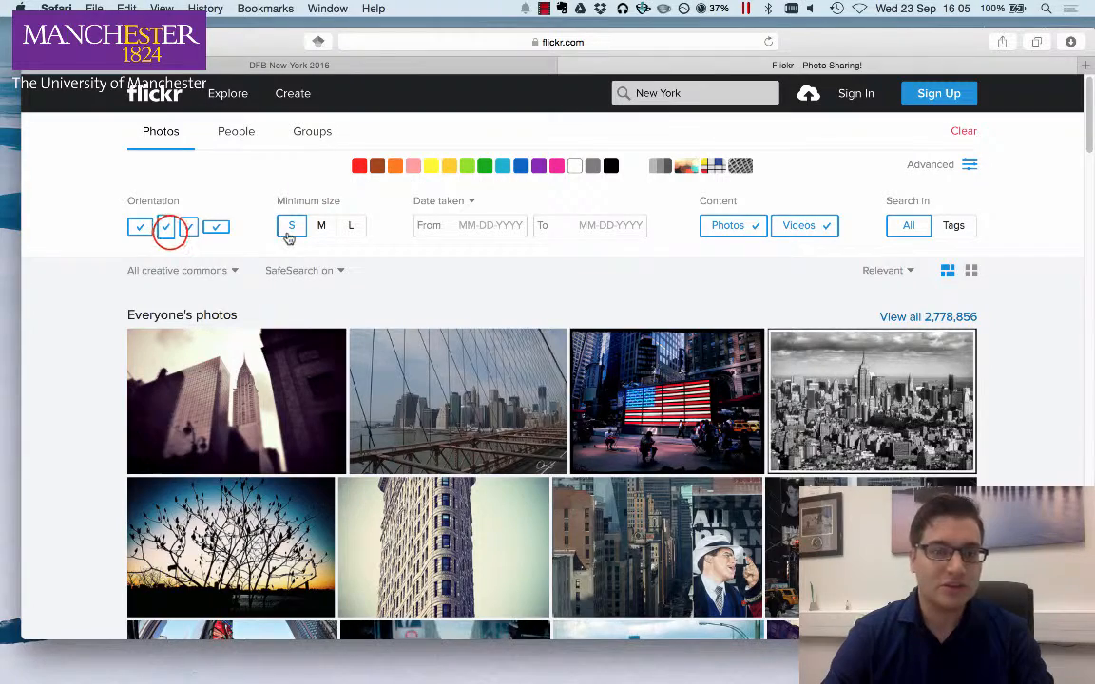
{"action": "left_click", "coordinate": [188, 226]}
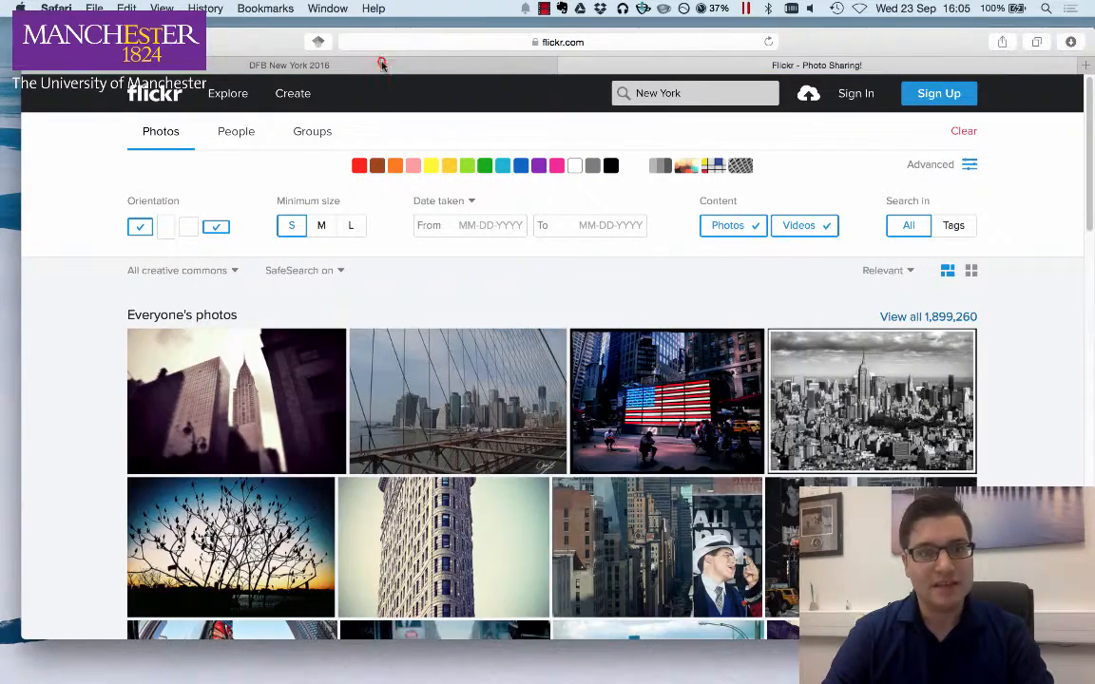
{"action": "left_click", "coordinate": [379, 64]}
{"action": "left_click", "coordinate": [605, 59]}
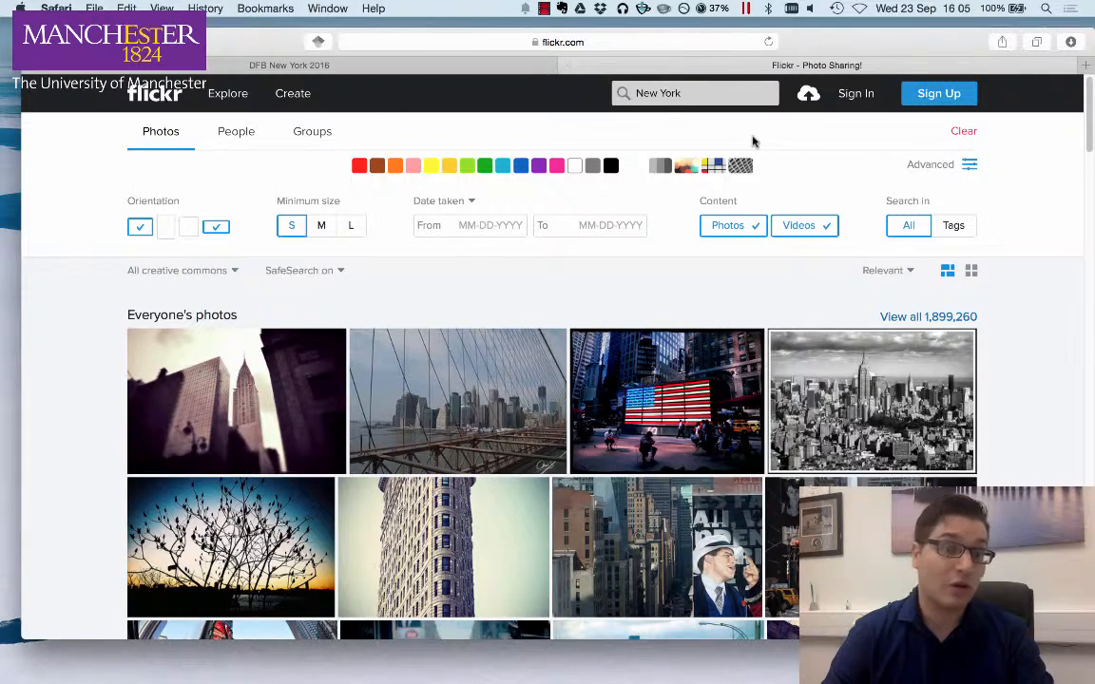
{"action": "left_click", "coordinate": [140, 227]}
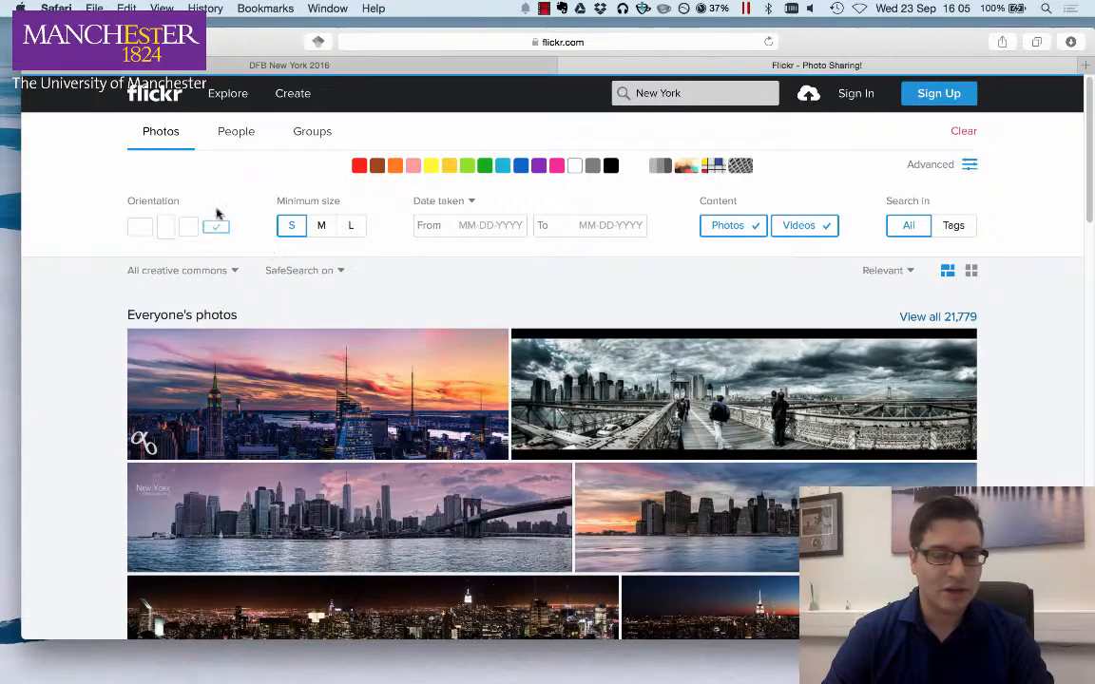
- Set the minimum image size to Large (1024)
{"action": "scroll", "coordinate": [152, 261], "scroll_direction": "down", "scroll_amount": 5}
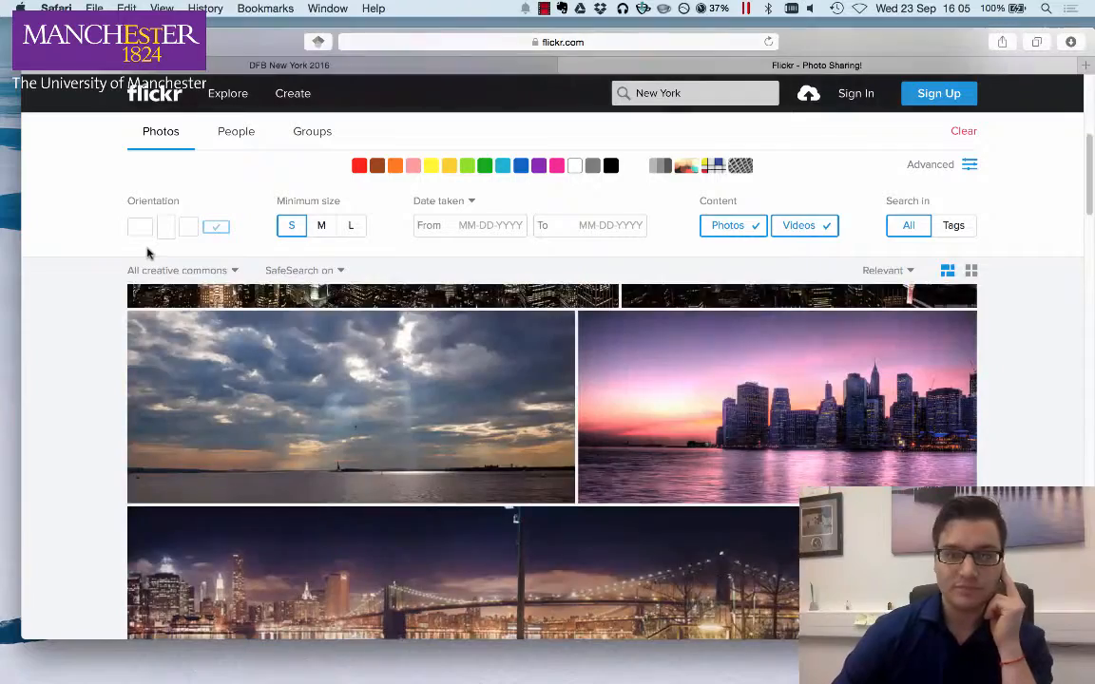
{"action": "scroll", "coordinate": [157, 265], "scroll_direction": "up", "scroll_amount": 5}
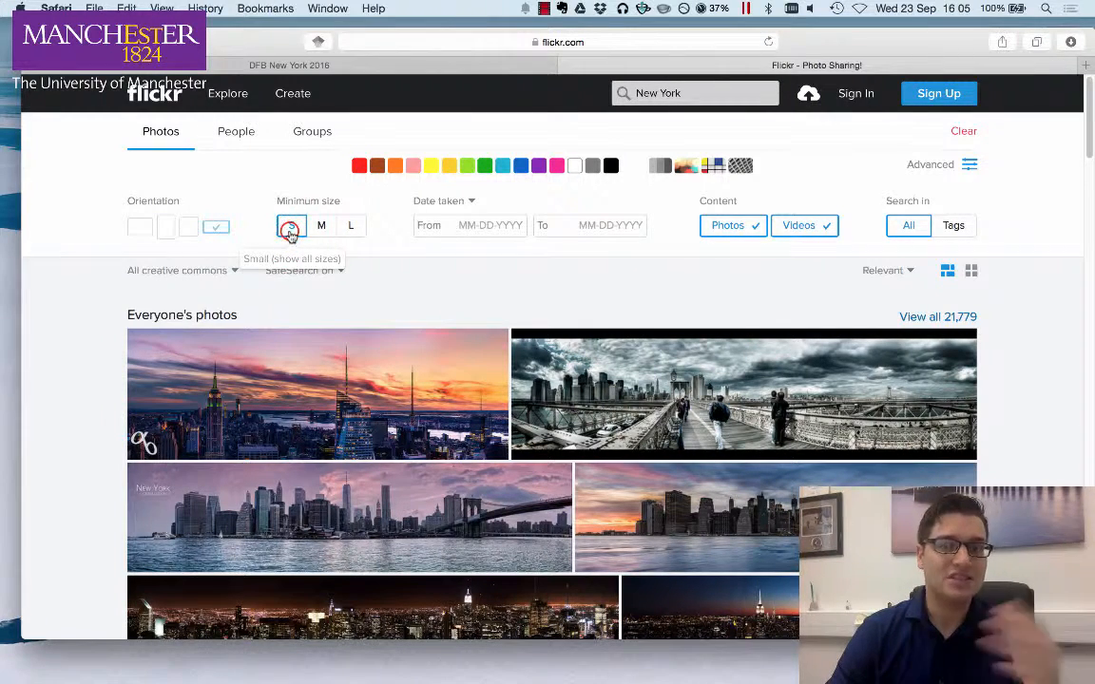
{"action": "left_click", "coordinate": [357, 229]}
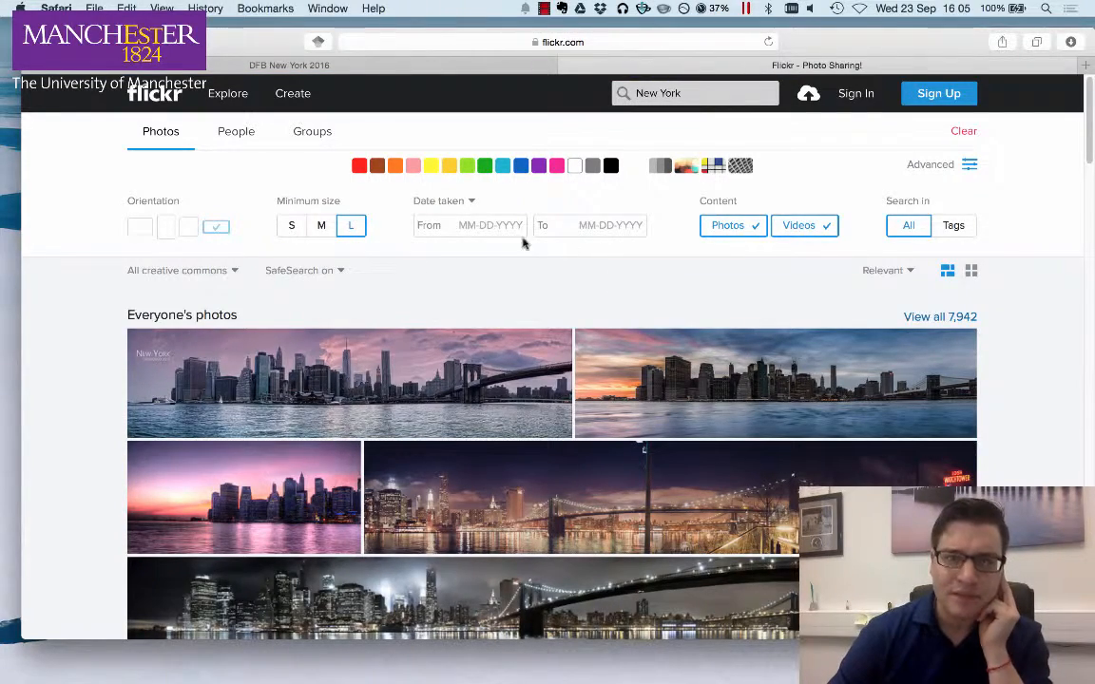
- Filter the results by the purple colour and browse them
{"action": "scroll", "coordinate": [328, 283], "scroll_direction": "down", "scroll_amount": 8}
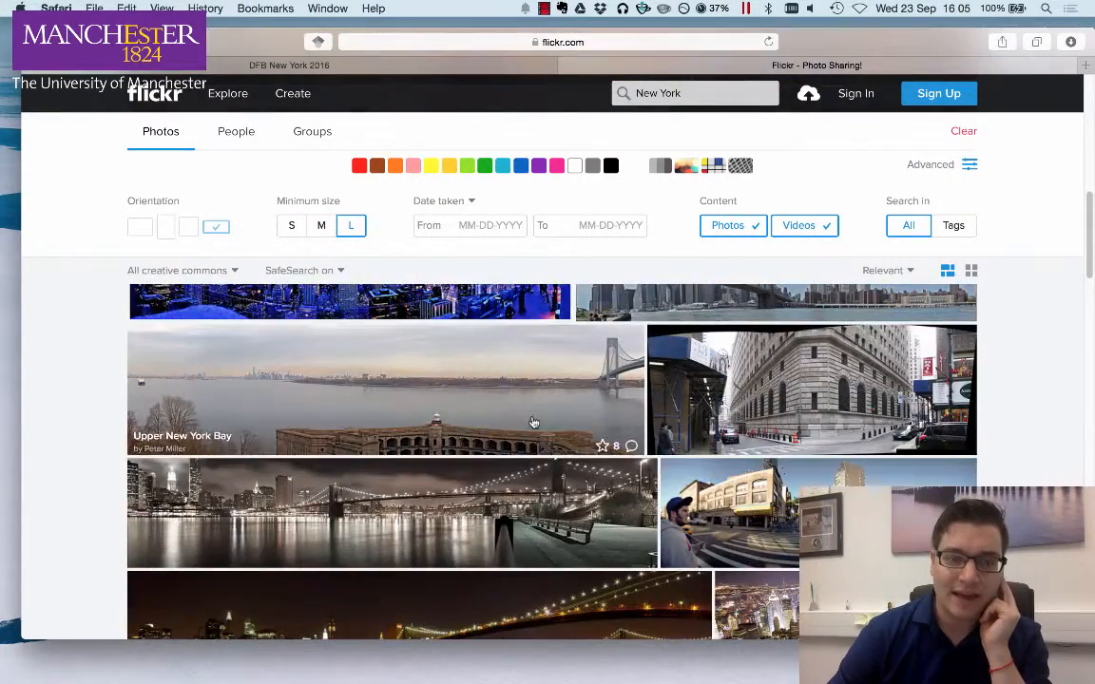
{"action": "scroll", "coordinate": [532, 421], "scroll_direction": "up", "scroll_amount": 10}
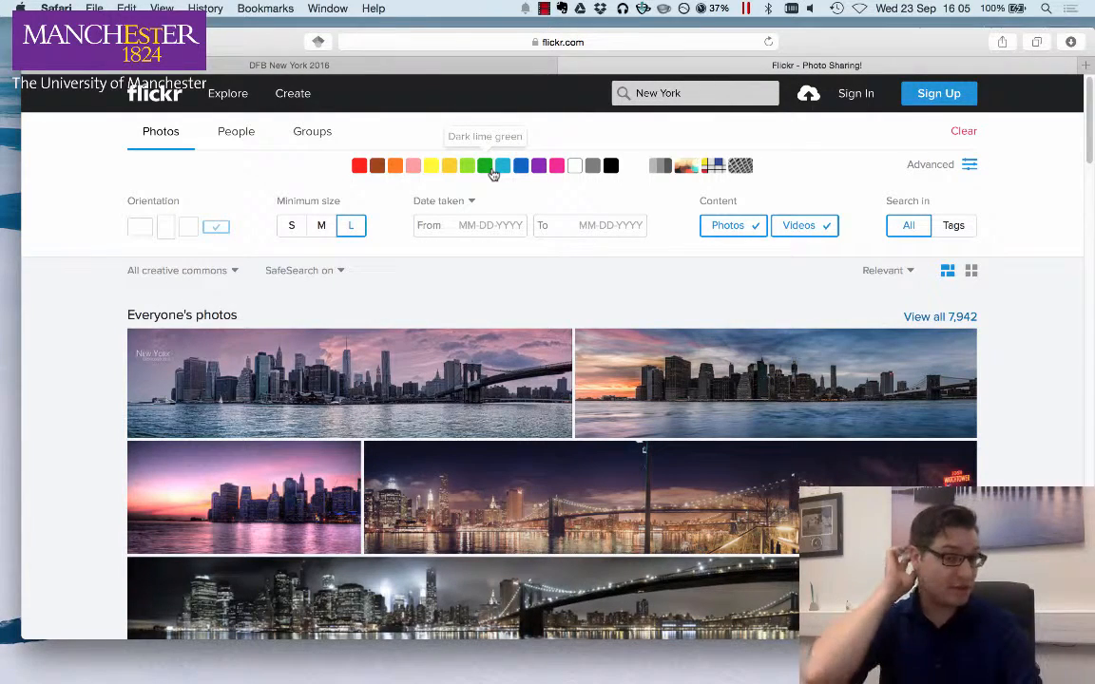
{"action": "left_click", "coordinate": [539, 166]}
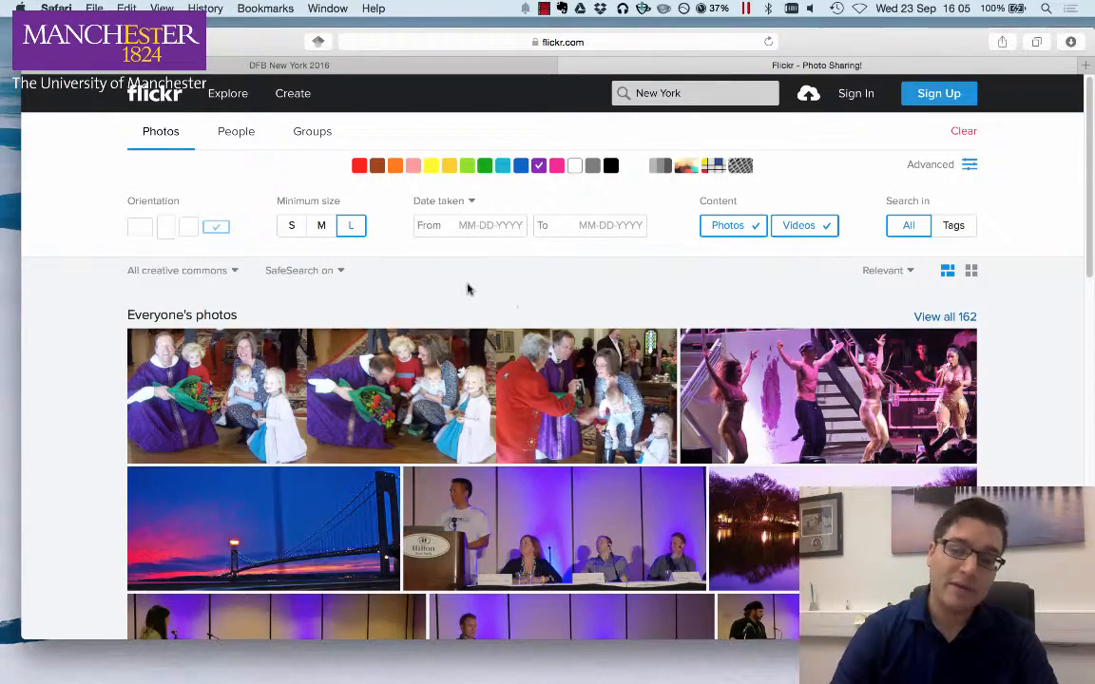
{"action": "scroll", "coordinate": [466, 287], "scroll_direction": "down", "scroll_amount": 10}
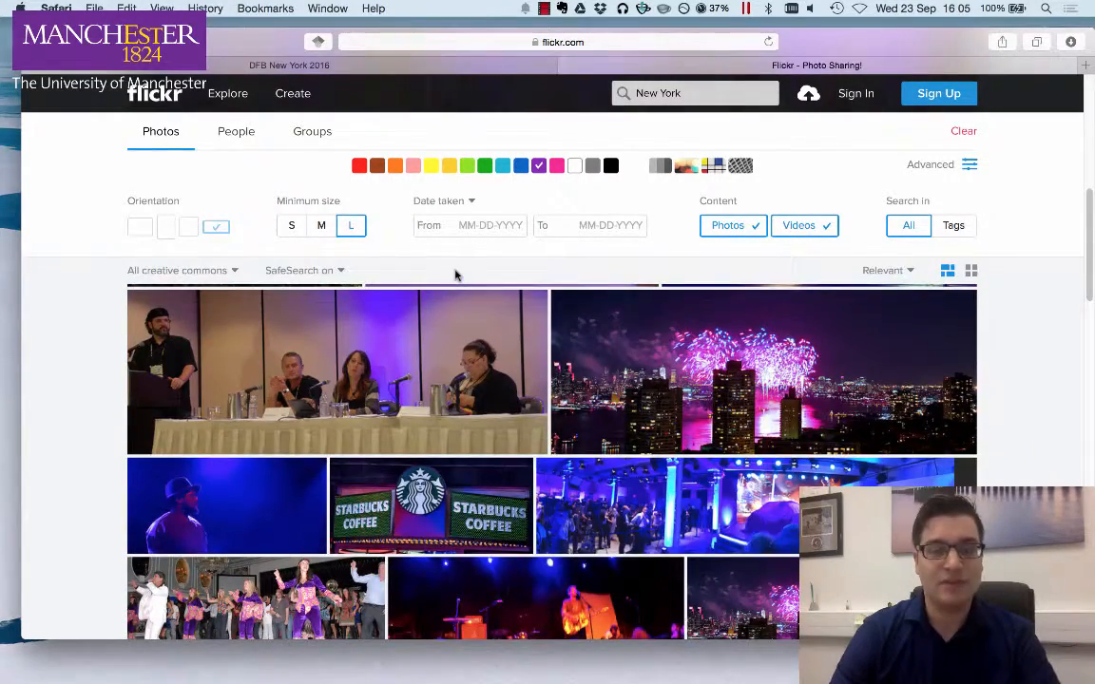
{"action": "scroll", "coordinate": [455, 275], "scroll_direction": "down", "scroll_amount": 10}
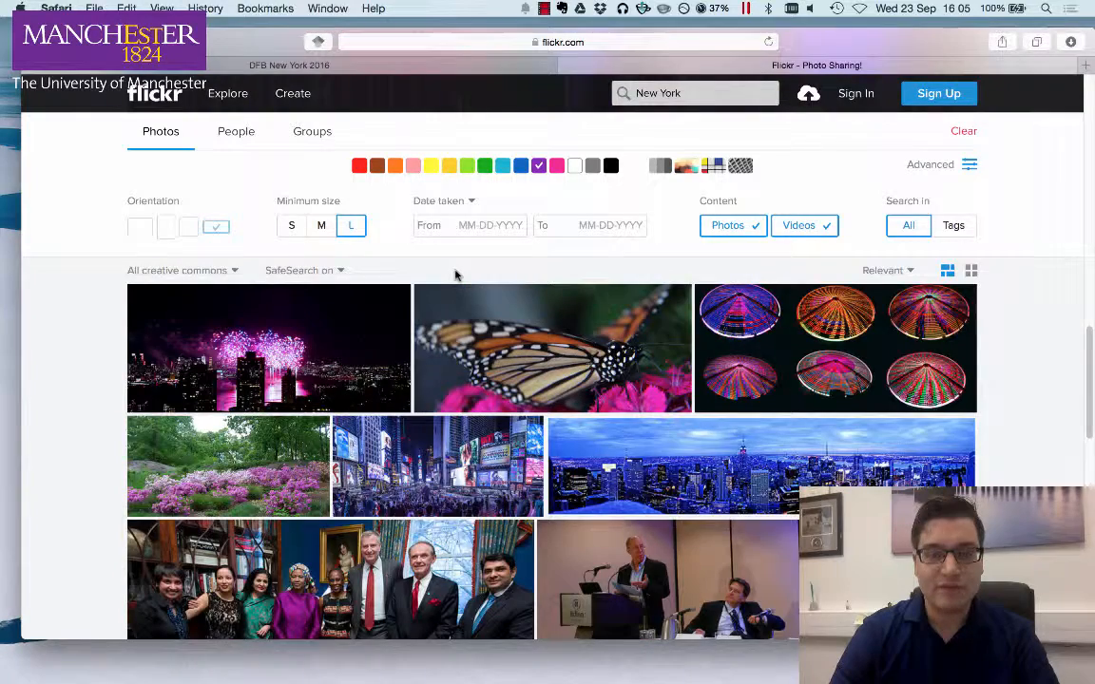
- Switch the colour filter from purple to green and browse the results
{"action": "left_click", "coordinate": [484, 167]}
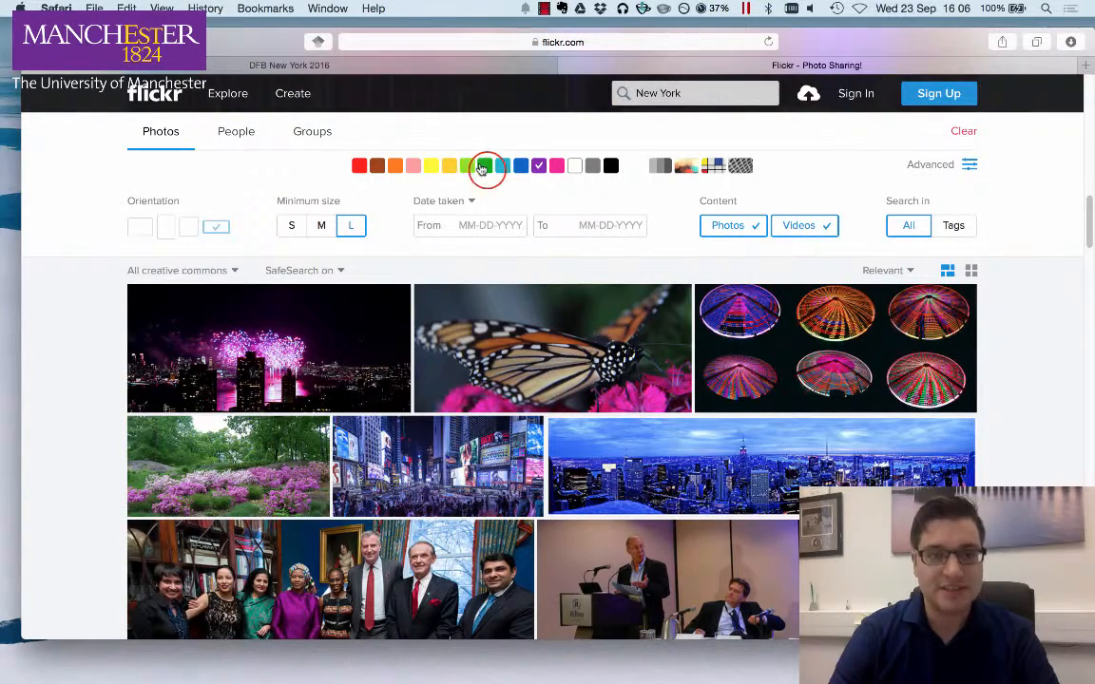
{"action": "left_click", "coordinate": [537, 166]}
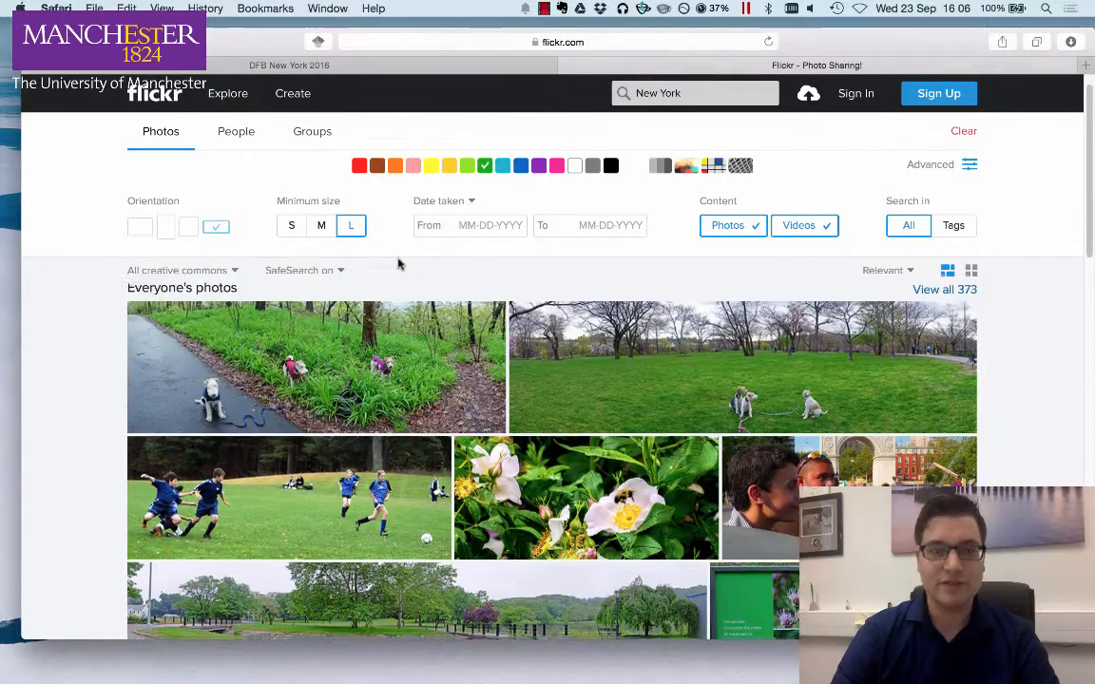
{"action": "scroll", "coordinate": [399, 265], "scroll_direction": "down", "scroll_amount": 15}
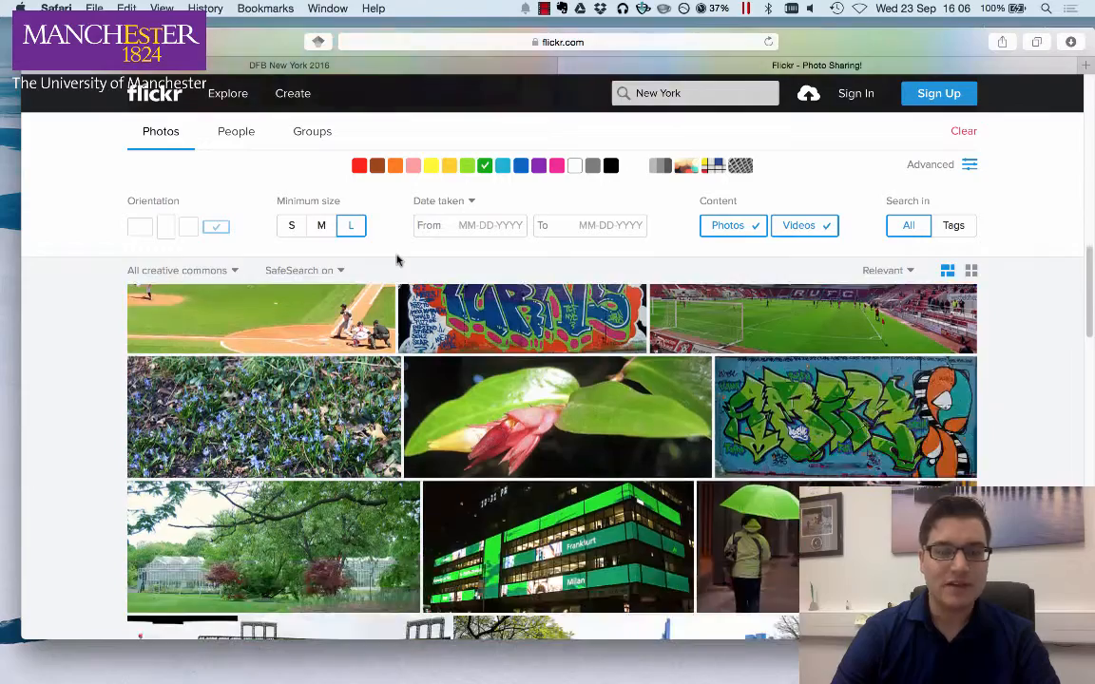
{"action": "scroll", "coordinate": [399, 257], "scroll_direction": "up", "scroll_amount": 15}
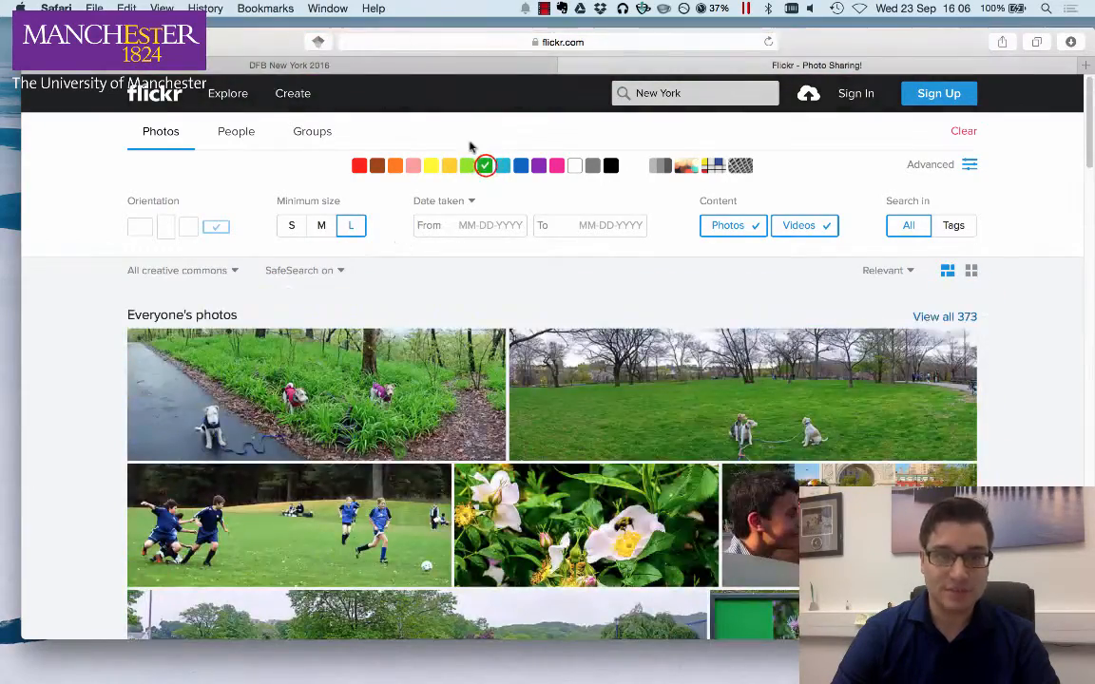
- Clear the green colour filter and exclude videos so only photos are searched
{"action": "left_click", "coordinate": [485, 165]}
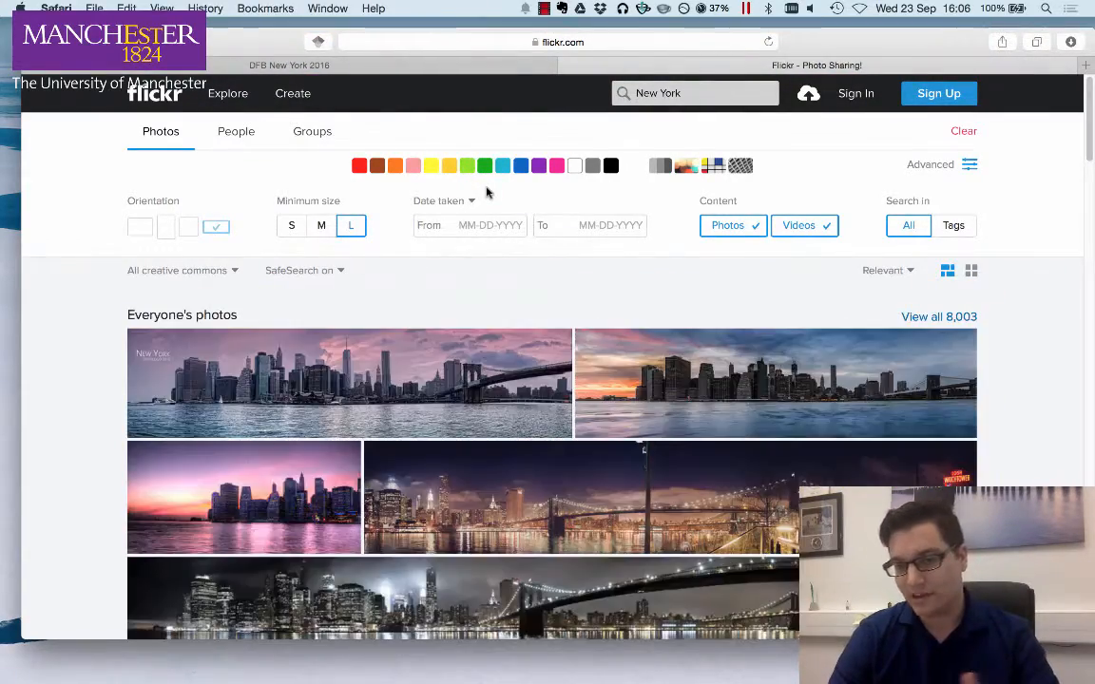
{"action": "left_click", "coordinate": [814, 226]}
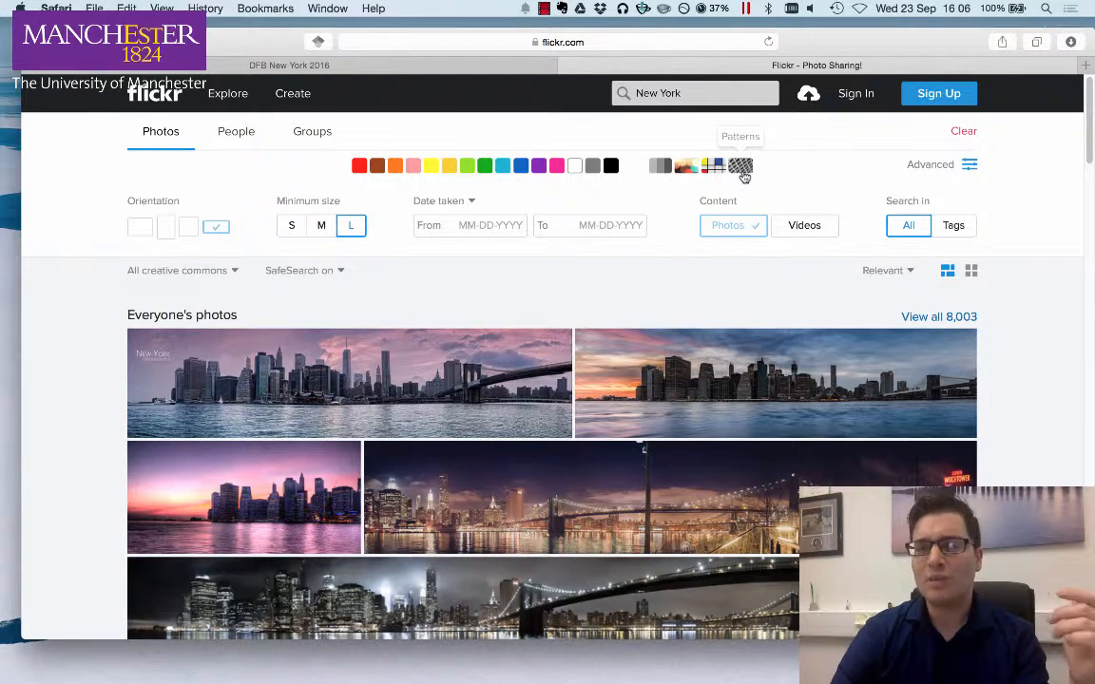
- Apply the shallow depth of field style filter and scroll through the resulting photos
{"action": "left_click", "coordinate": [692, 168]}
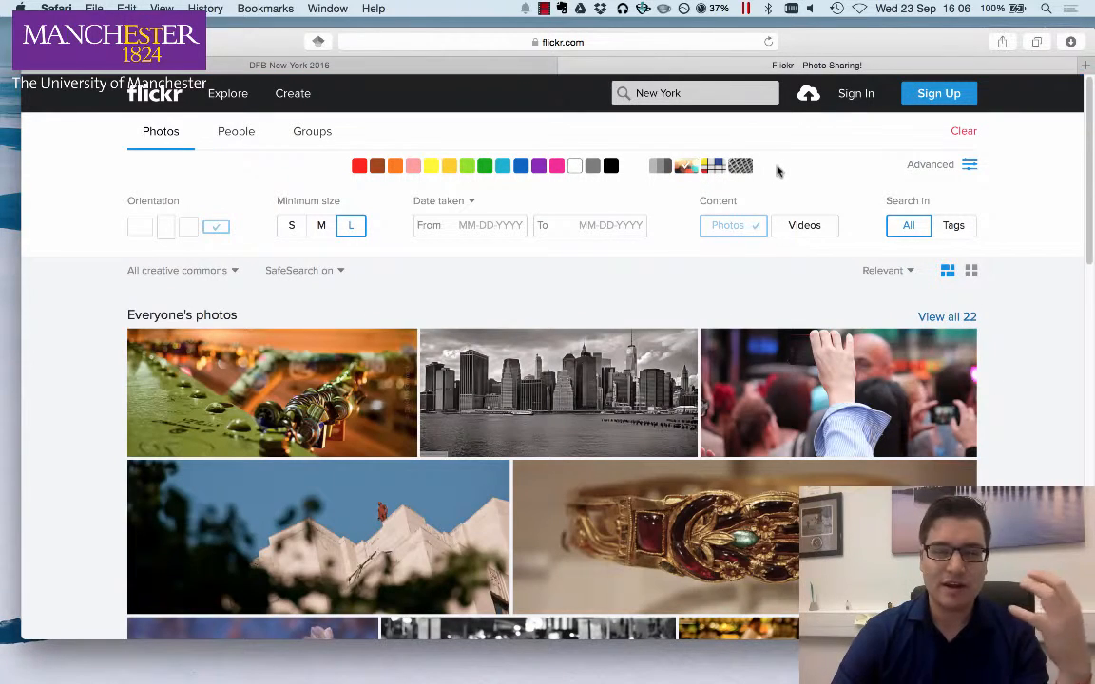
{"action": "scroll", "coordinate": [758, 178], "scroll_direction": "down", "scroll_amount": 3}
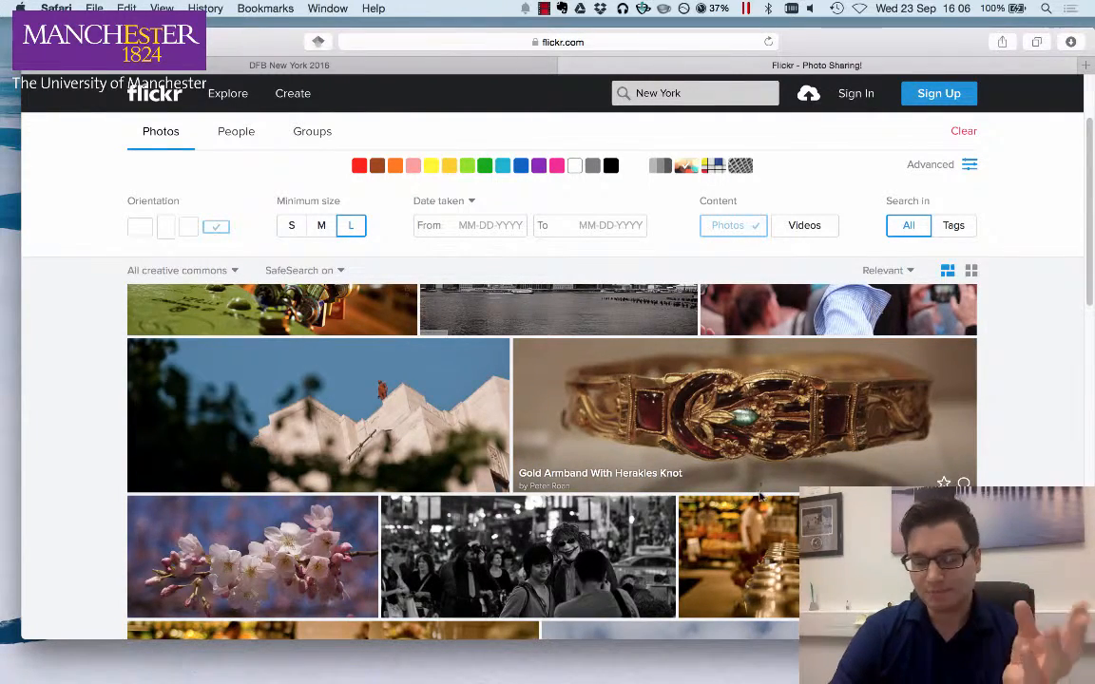
{"action": "scroll", "coordinate": [760, 496], "scroll_direction": "down", "scroll_amount": 6}
{"action": "scroll", "coordinate": [748, 492], "scroll_direction": "up", "scroll_amount": 4}
{"action": "scroll", "coordinate": [741, 496], "scroll_direction": "down", "scroll_amount": 5}
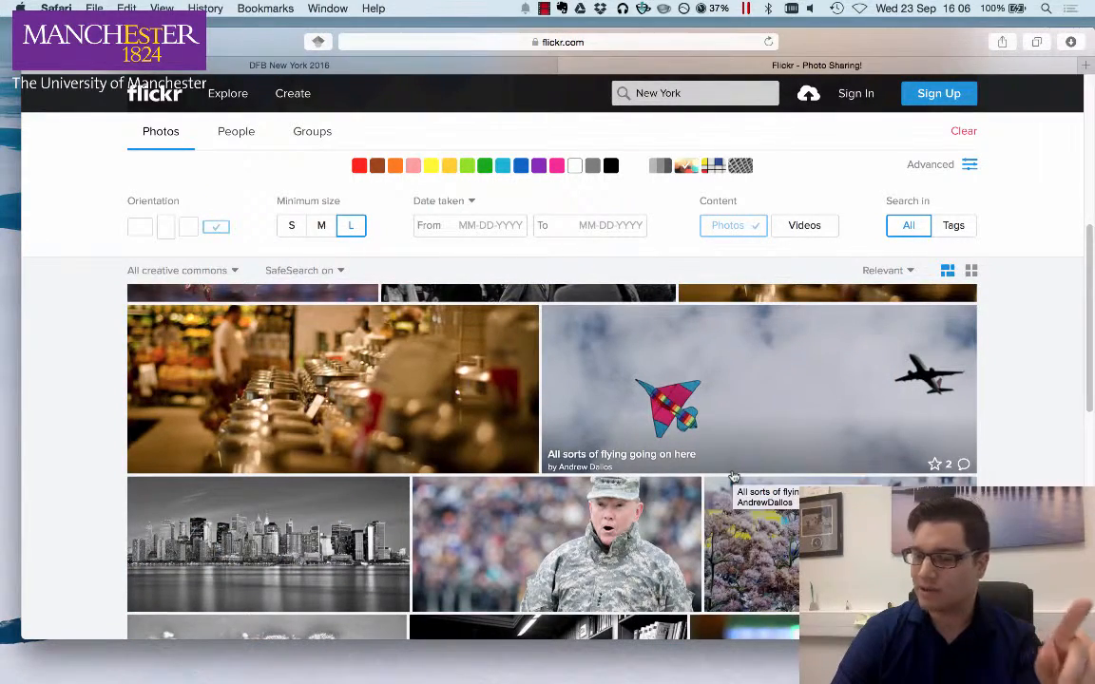
{"action": "scroll", "coordinate": [734, 477], "scroll_direction": "down", "scroll_amount": 2}
{"action": "scroll", "coordinate": [451, 444], "scroll_direction": "down", "scroll_amount": 8}
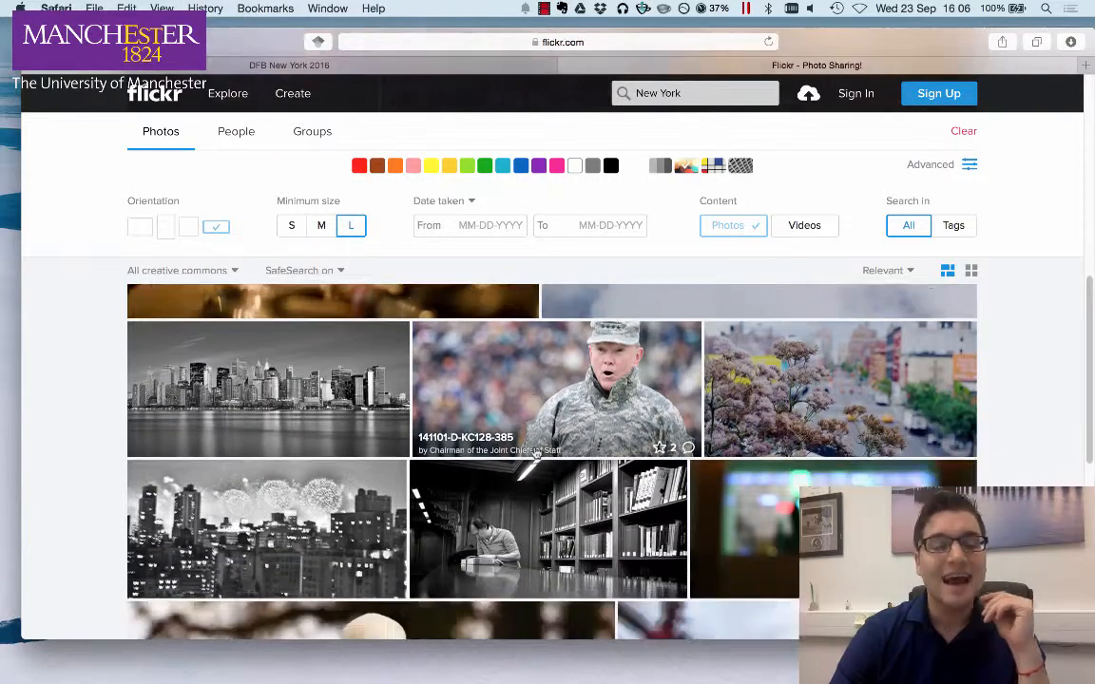
{"action": "scroll", "coordinate": [451, 444], "scroll_direction": "down", "scroll_amount": 4}
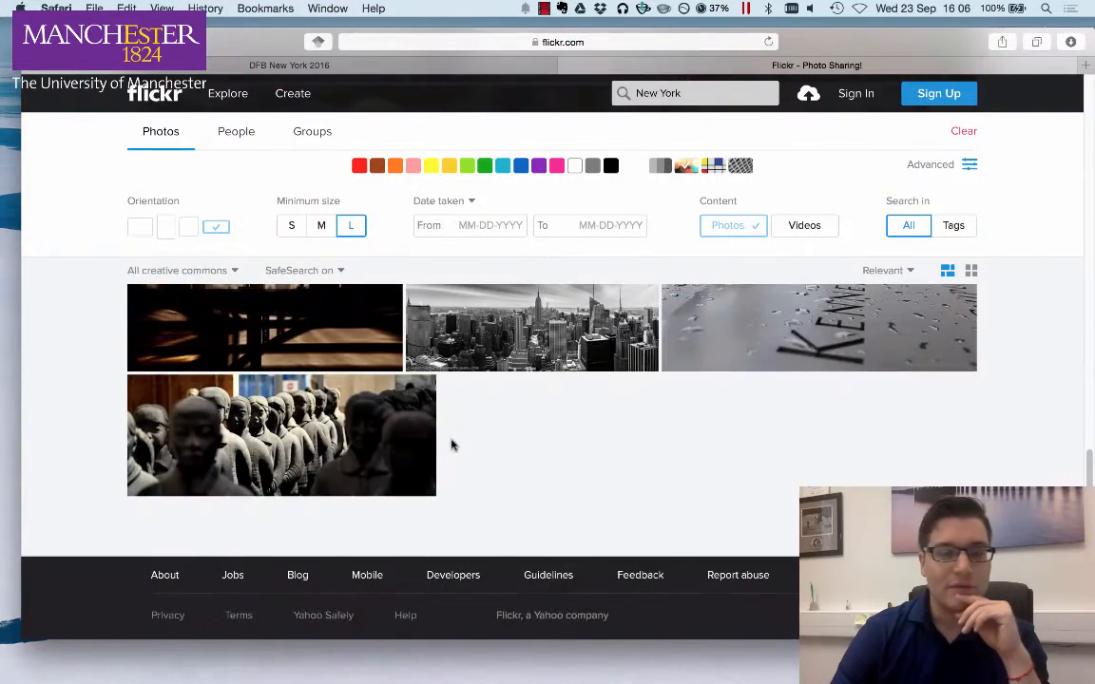
{"action": "scroll", "coordinate": [451, 442], "scroll_direction": "up", "scroll_amount": 5}
{"action": "scroll", "coordinate": [465, 472], "scroll_direction": "up", "scroll_amount": 2}
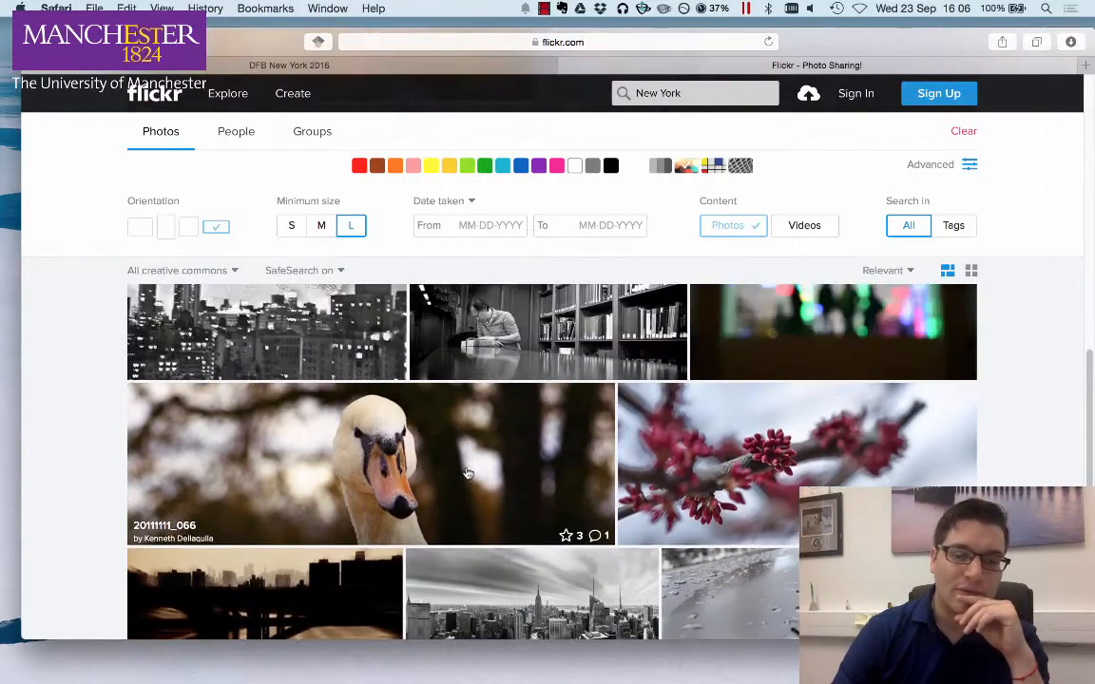
- Open the black-and-white 'Nigh7's Day 1: White in the New York' skyline photo and download it
{"action": "scroll", "coordinate": [501, 585], "scroll_direction": "down", "scroll_amount": 1}
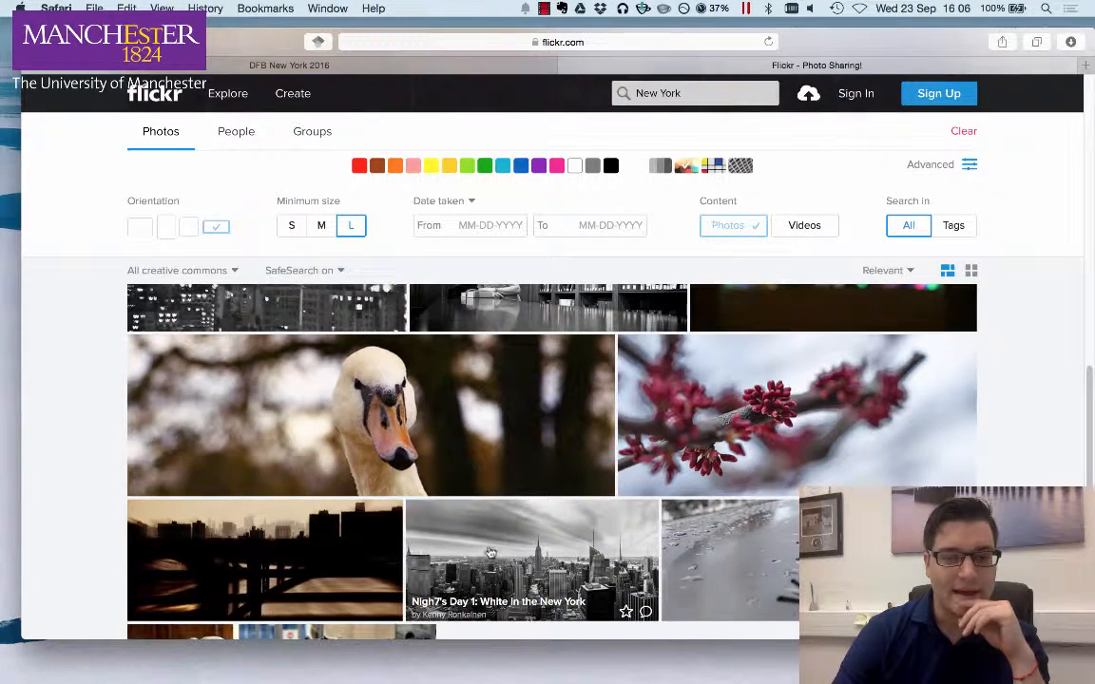
{"action": "left_click", "coordinate": [498, 572]}
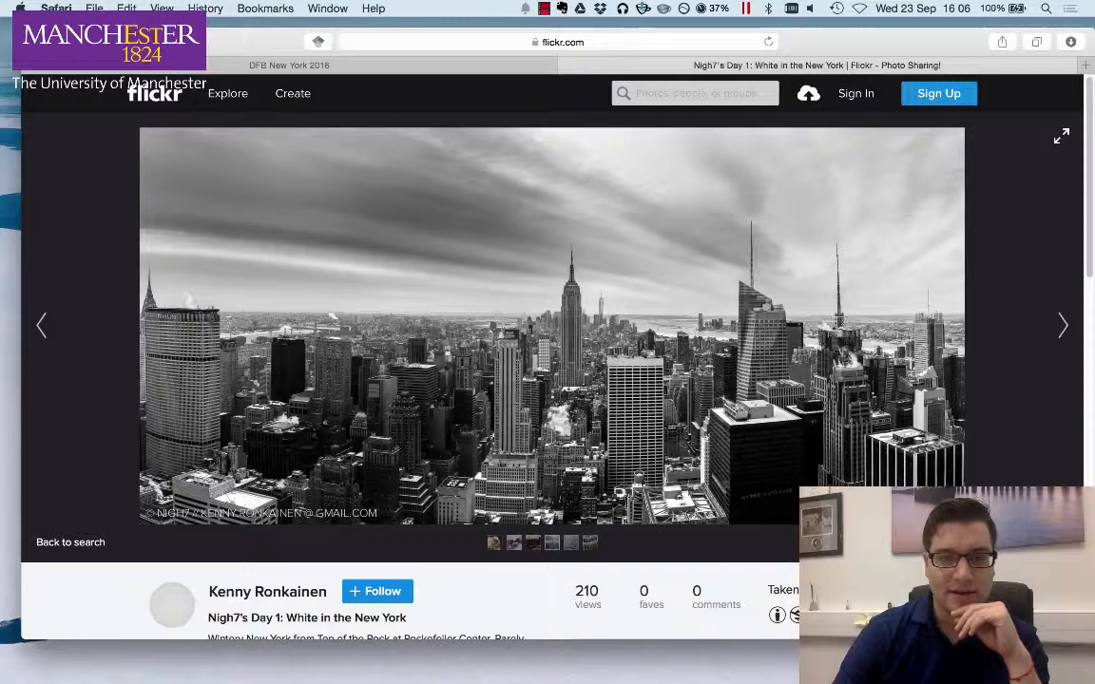
{"action": "scroll", "coordinate": [552, 332], "scroll_direction": "down", "scroll_amount": 3}
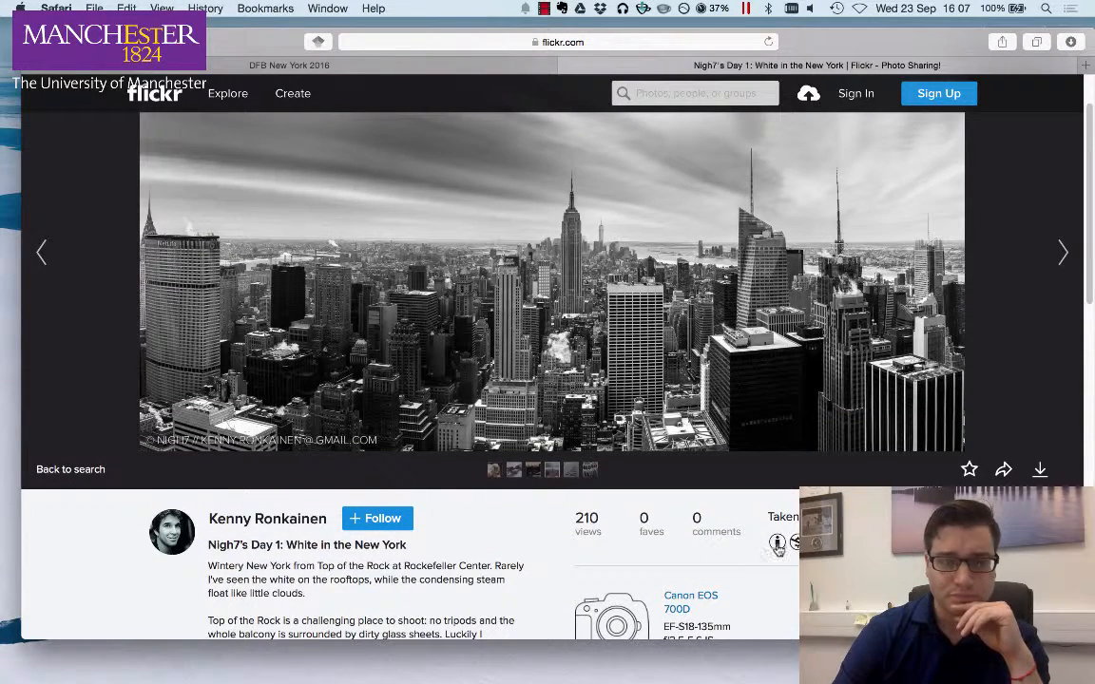
{"action": "left_click", "coordinate": [1040, 470]}
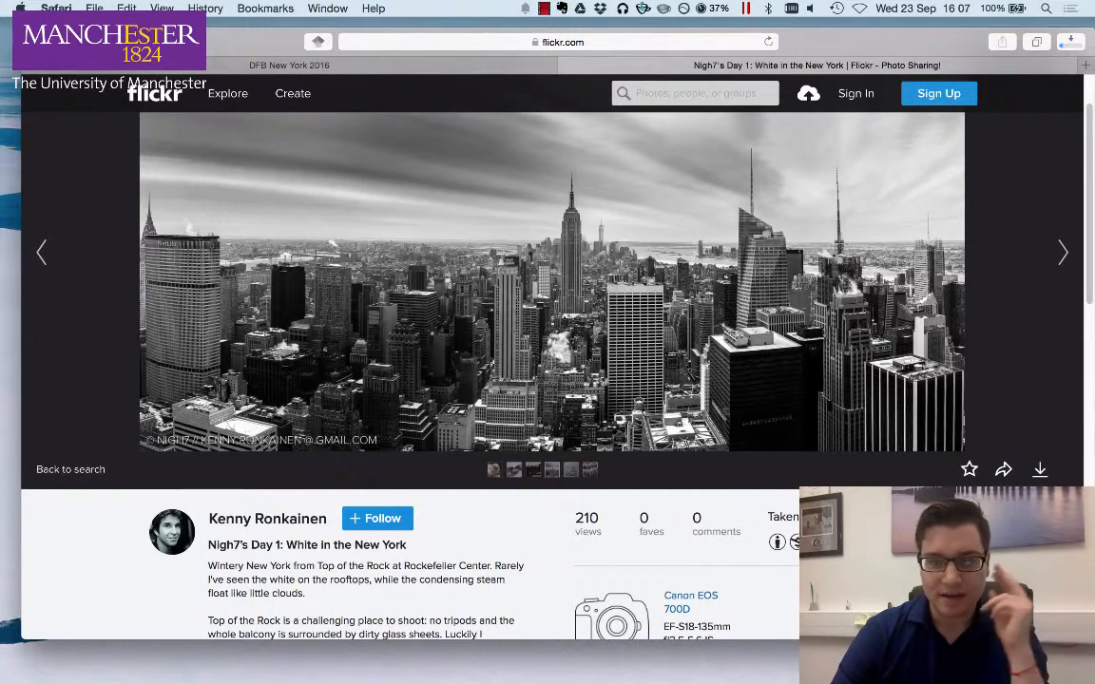
- Switch to the DFB New York 2016 site editor and open the Trip Info page
{"action": "left_click", "coordinate": [290, 65]}
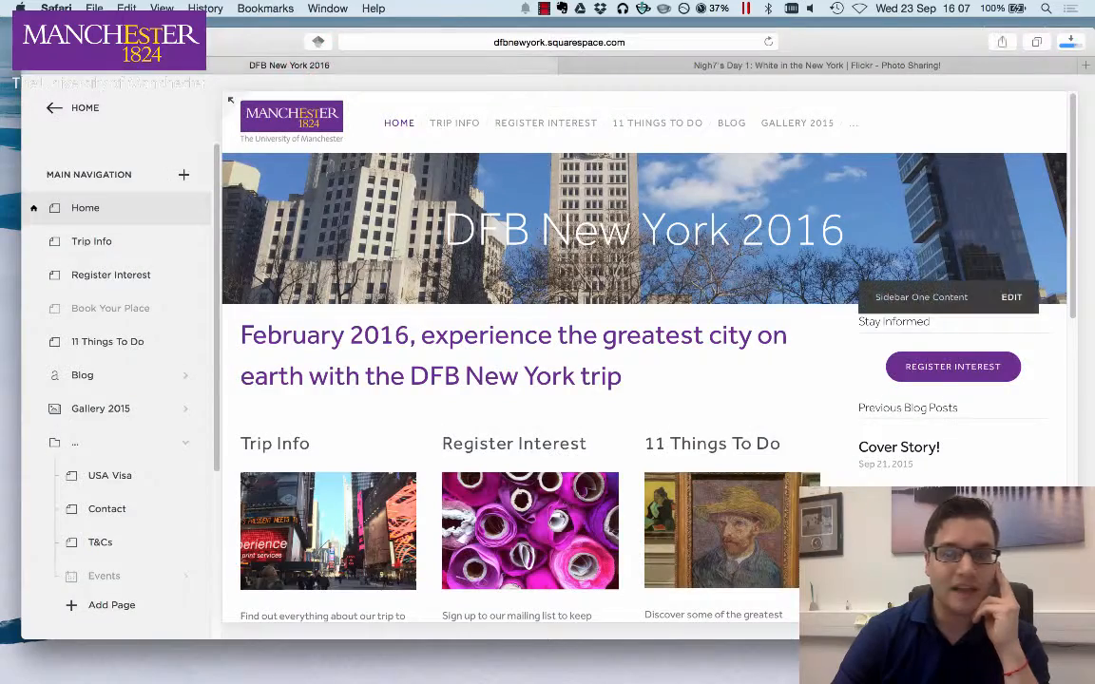
{"action": "left_click", "coordinate": [92, 241]}
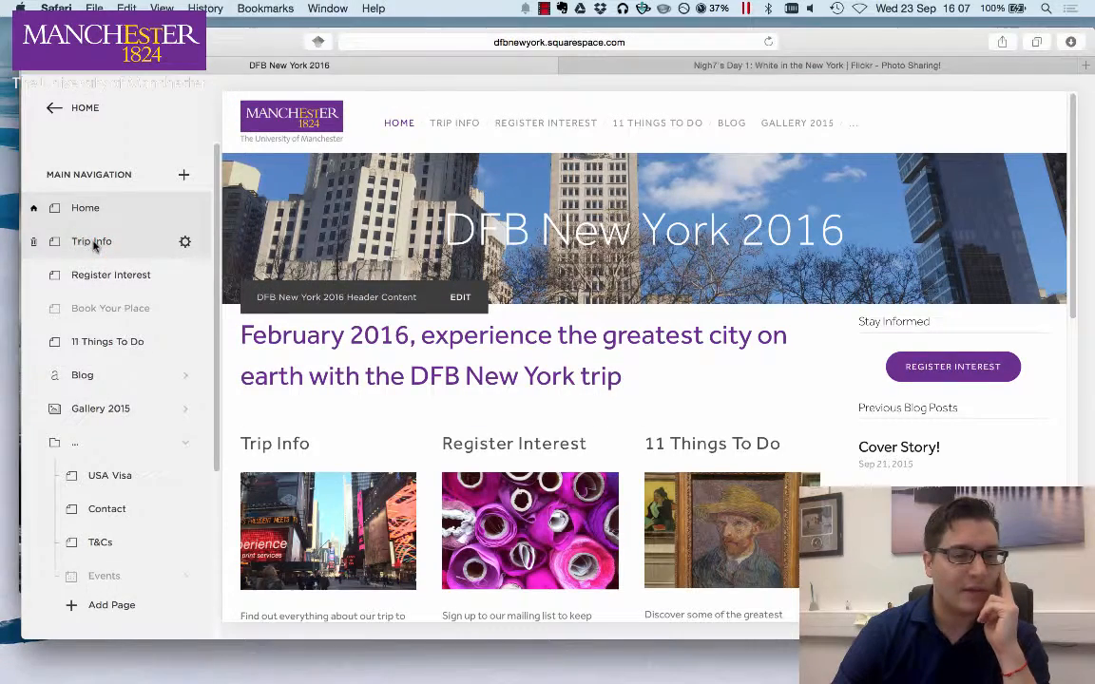
{"action": "left_click", "coordinate": [93, 243]}
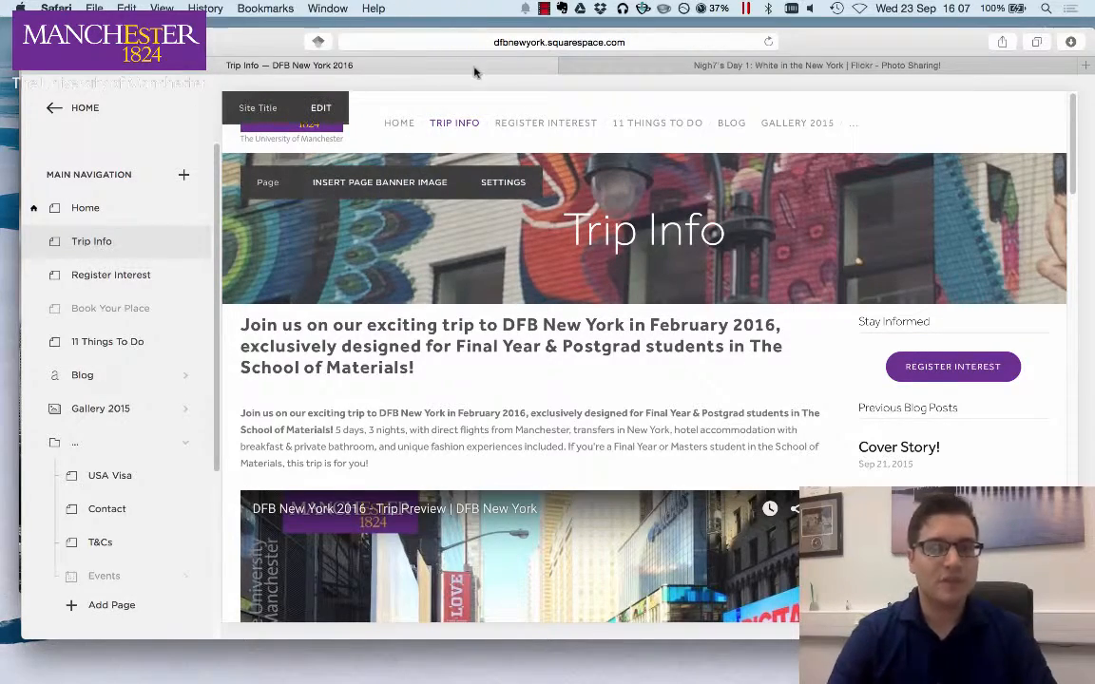
- Open the Trip Info page settings and upload the downloaded skyline photo as its thumbnail image
{"action": "left_click", "coordinate": [521, 186]}
{"action": "scroll", "coordinate": [775, 399], "scroll_direction": "down", "scroll_amount": 10}
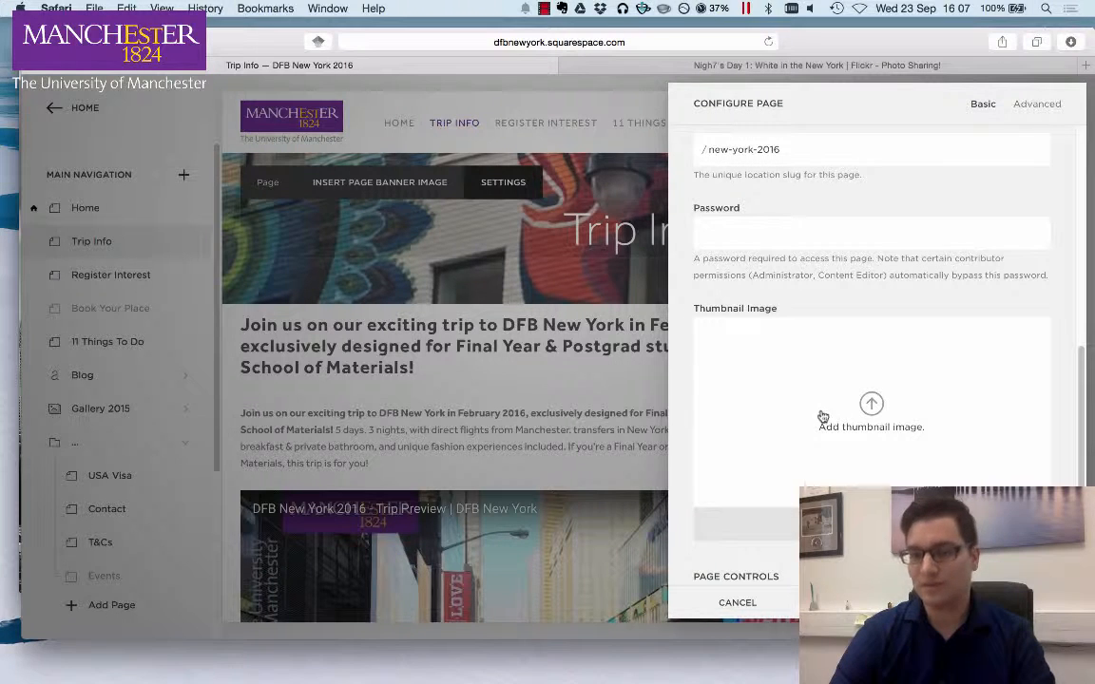
{"action": "left_click", "coordinate": [871, 410]}
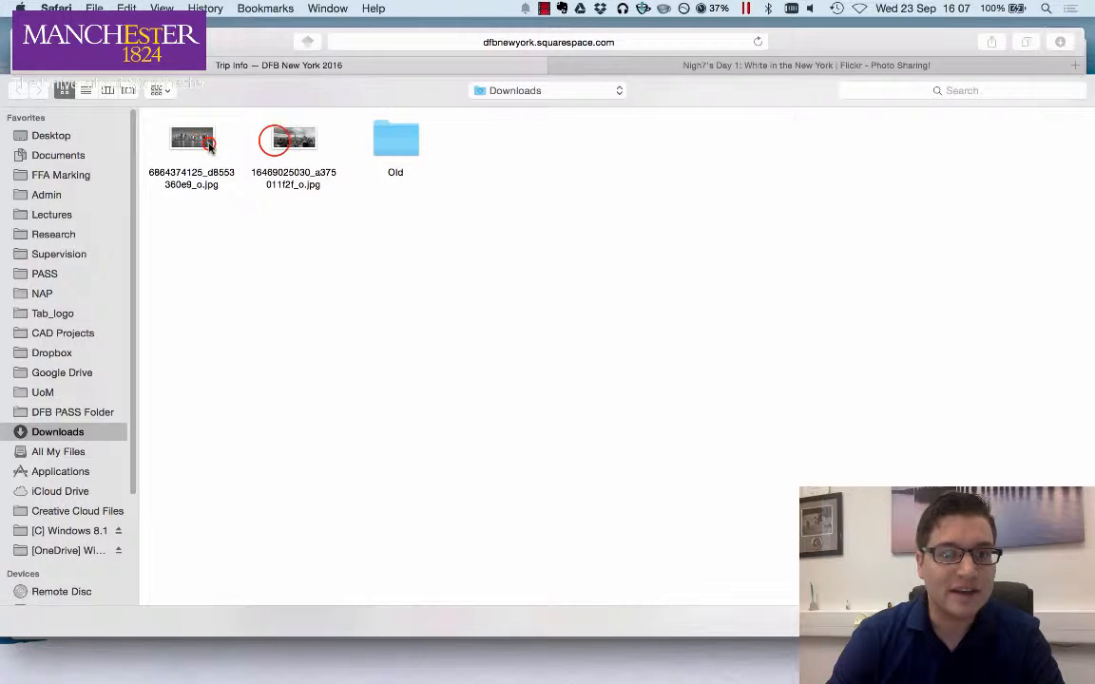
{"action": "key", "text": "Right"}
{"action": "key", "text": "Right"}
{"action": "key", "text": "Return"}
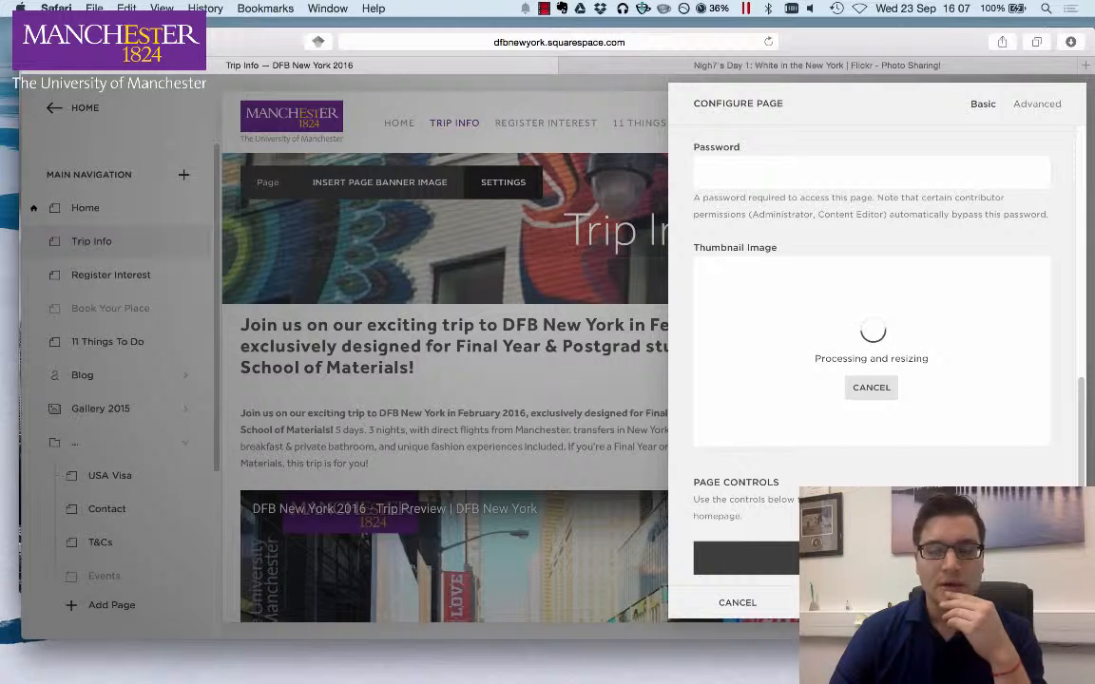
- Save the Trip Info page settings with the new thumbnail image
{"action": "scroll", "coordinate": [872, 354], "scroll_direction": "down", "scroll_amount": 1}
{"action": "scroll", "coordinate": [872, 354], "scroll_direction": "up", "scroll_amount": 8}
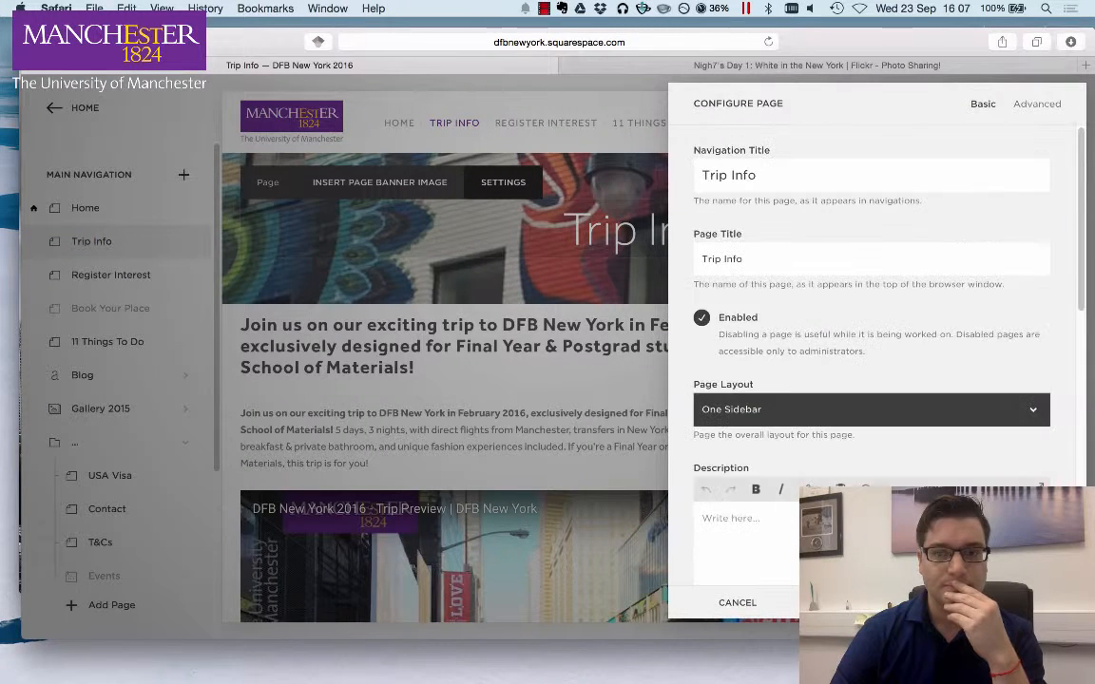
{"action": "scroll", "coordinate": [883, 389], "scroll_direction": "down", "scroll_amount": 8}
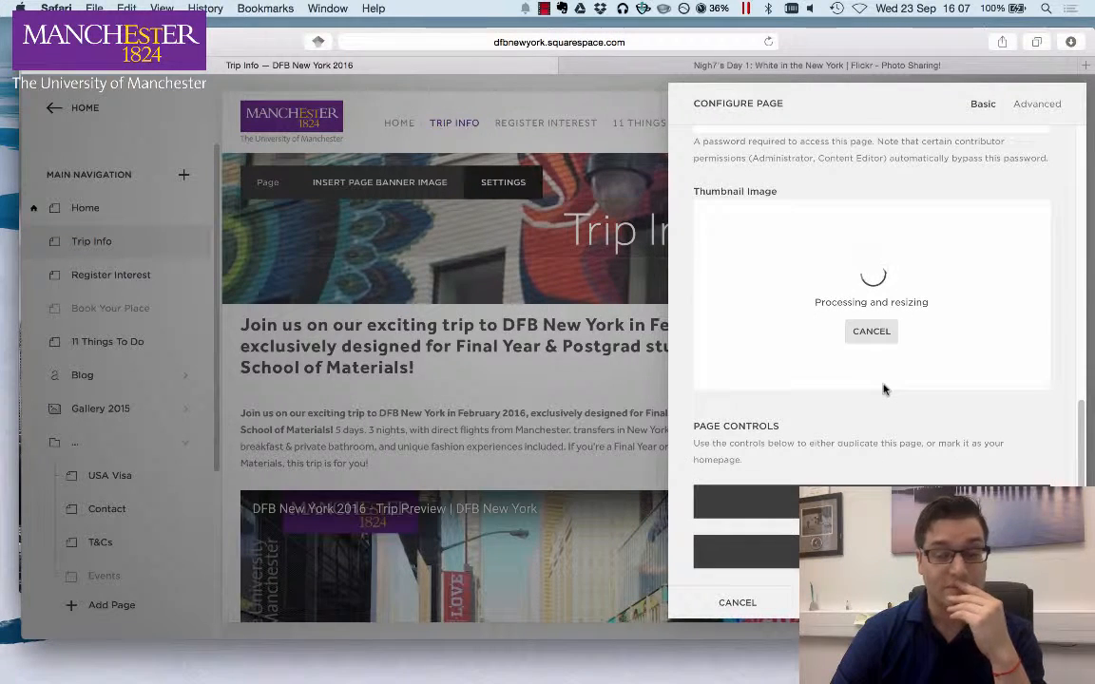
{"action": "left_click", "coordinate": [704, 63]}
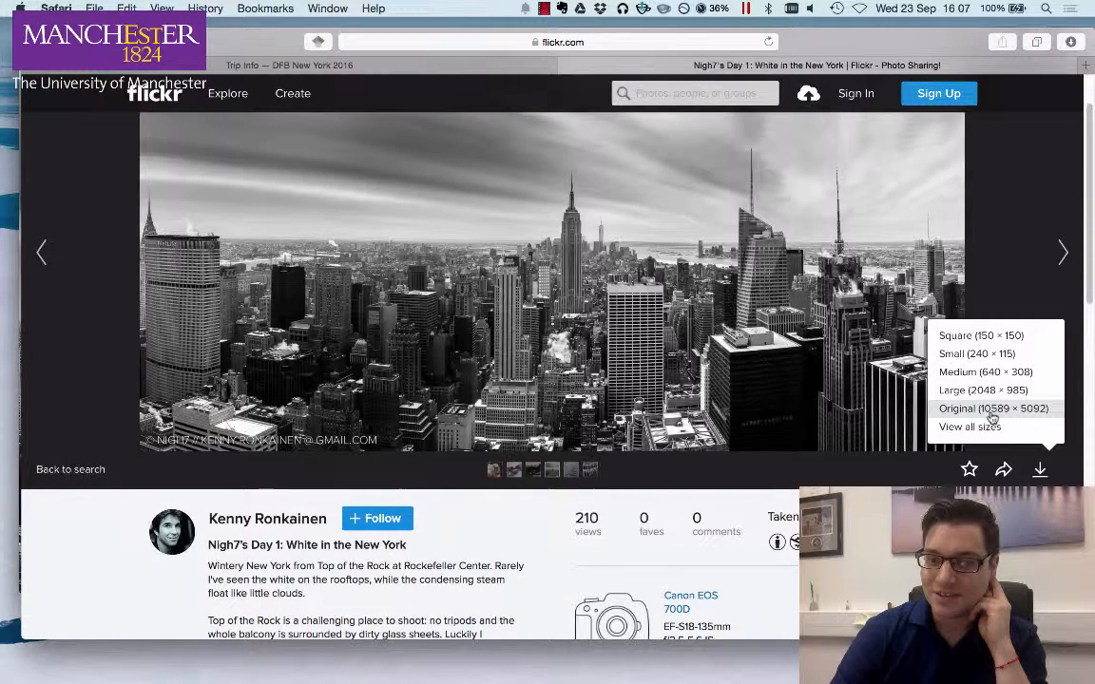
{"action": "left_click", "coordinate": [479, 63]}
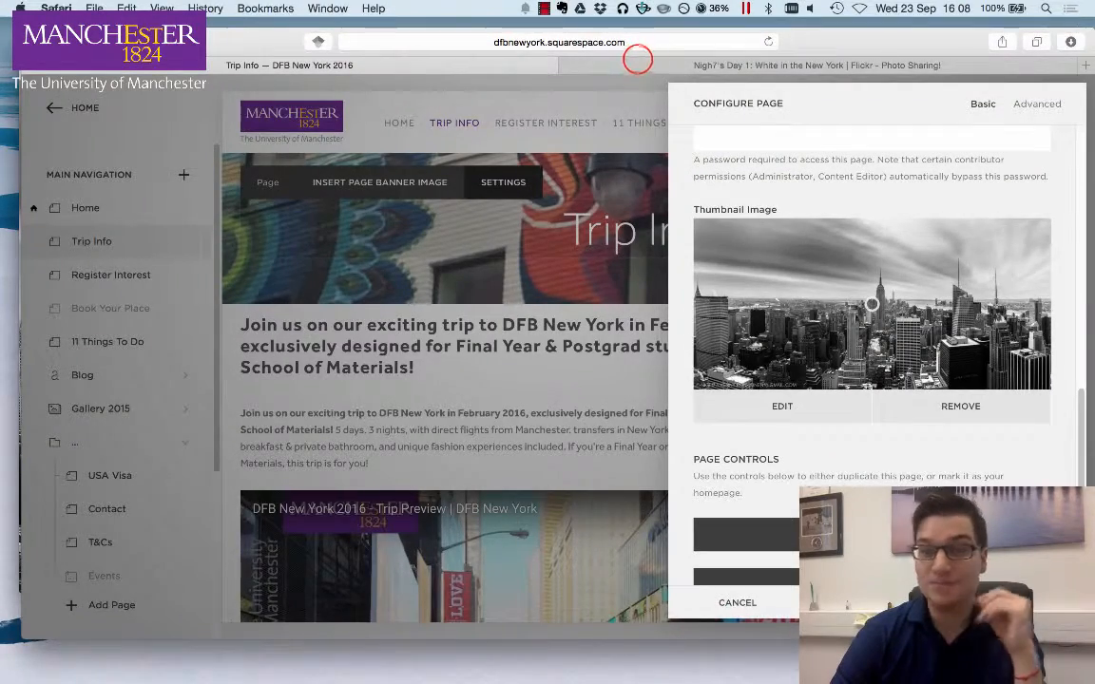
{"action": "left_click", "coordinate": [576, 61]}
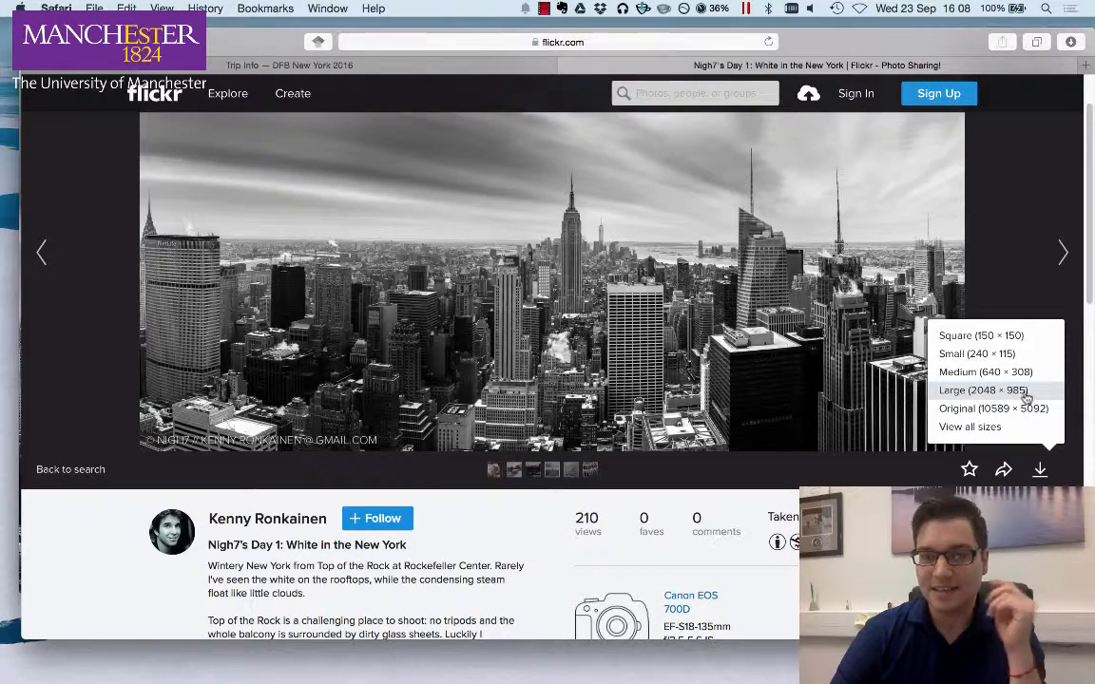
{"action": "left_click", "coordinate": [468, 61]}
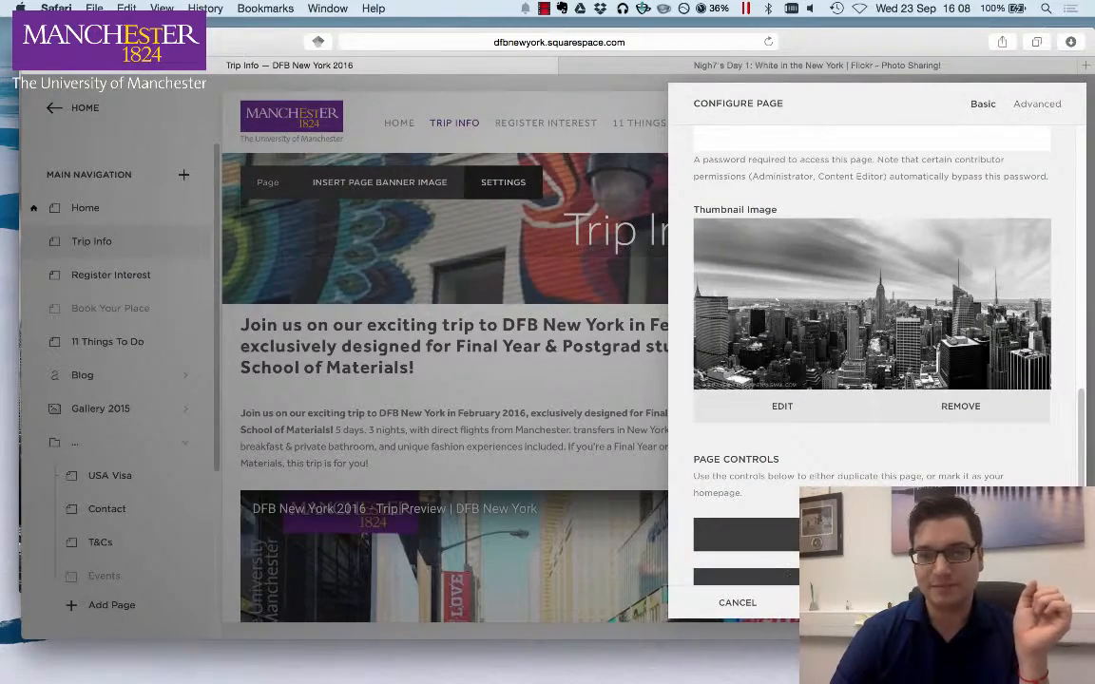
{"action": "left_click", "coordinate": [1016, 603]}
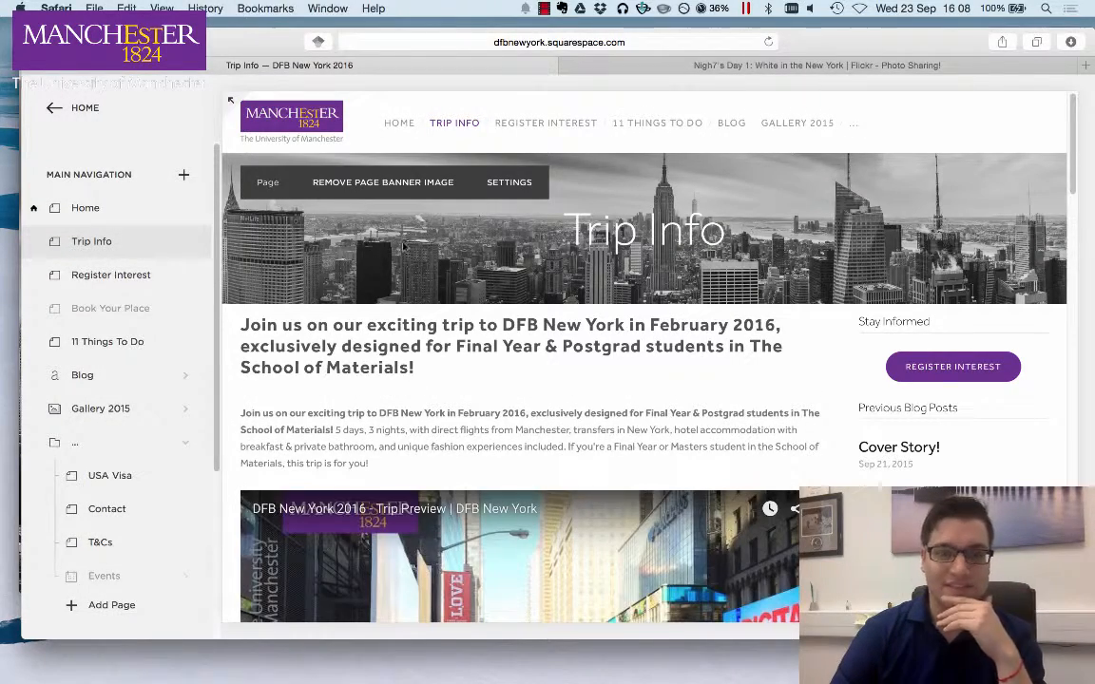
- Copy the Flickr photo's page address from the browser's address bar
{"action": "scroll", "coordinate": [852, 343], "scroll_direction": "down", "scroll_amount": 3}
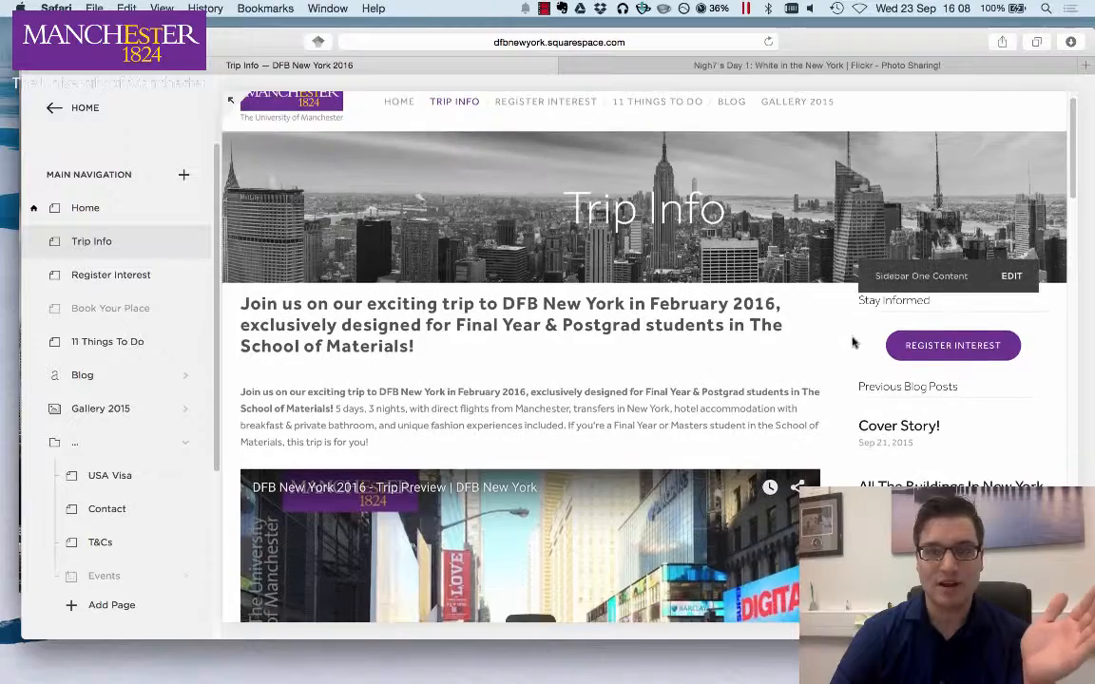
{"action": "scroll", "coordinate": [780, 359], "scroll_direction": "up", "scroll_amount": 3}
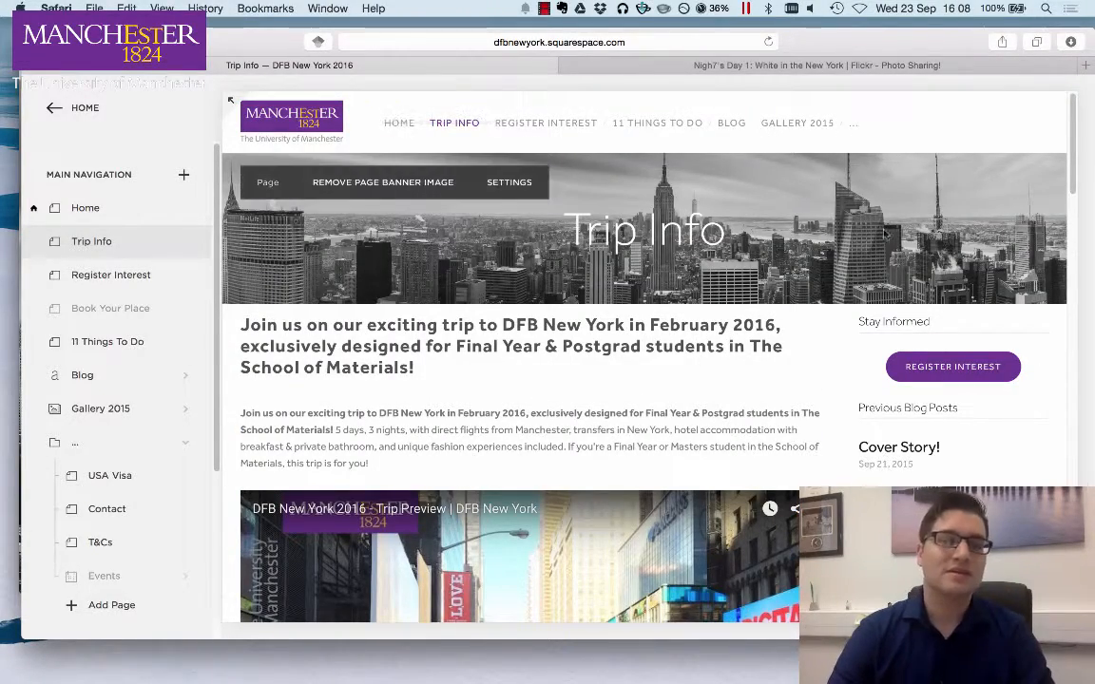
{"action": "left_click_drag", "start_coordinate": [1070, 148], "coordinate": [1086, 119]}
{"action": "left_click", "coordinate": [646, 68]}
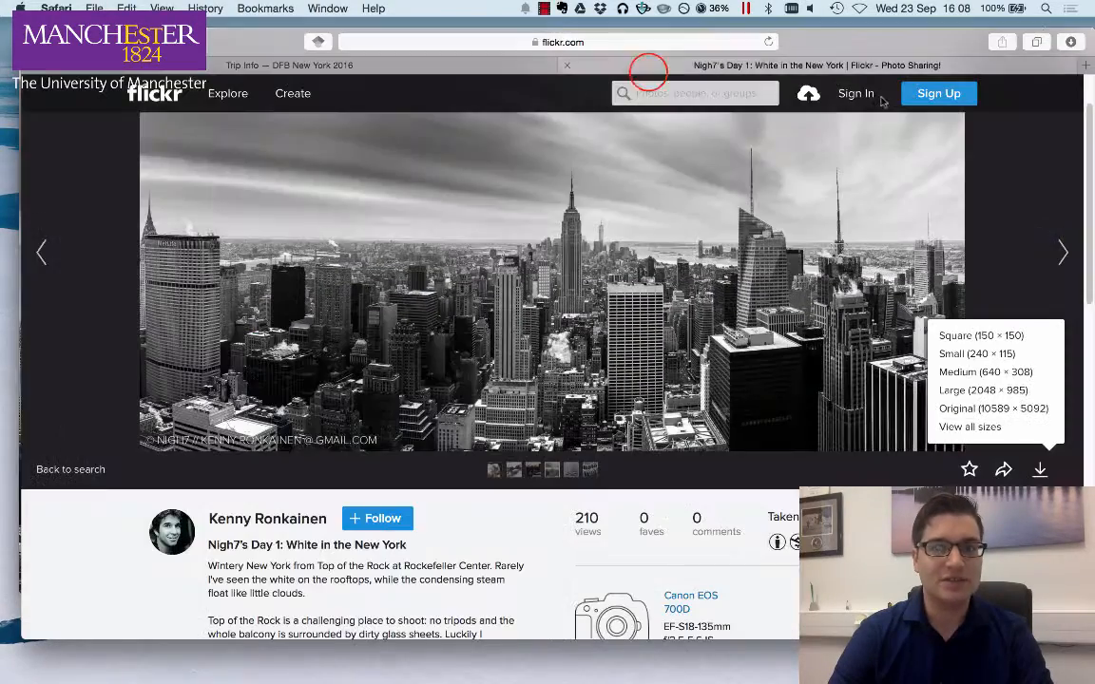
{"action": "left_click", "coordinate": [555, 42]}
{"action": "left_click", "coordinate": [845, 42]}
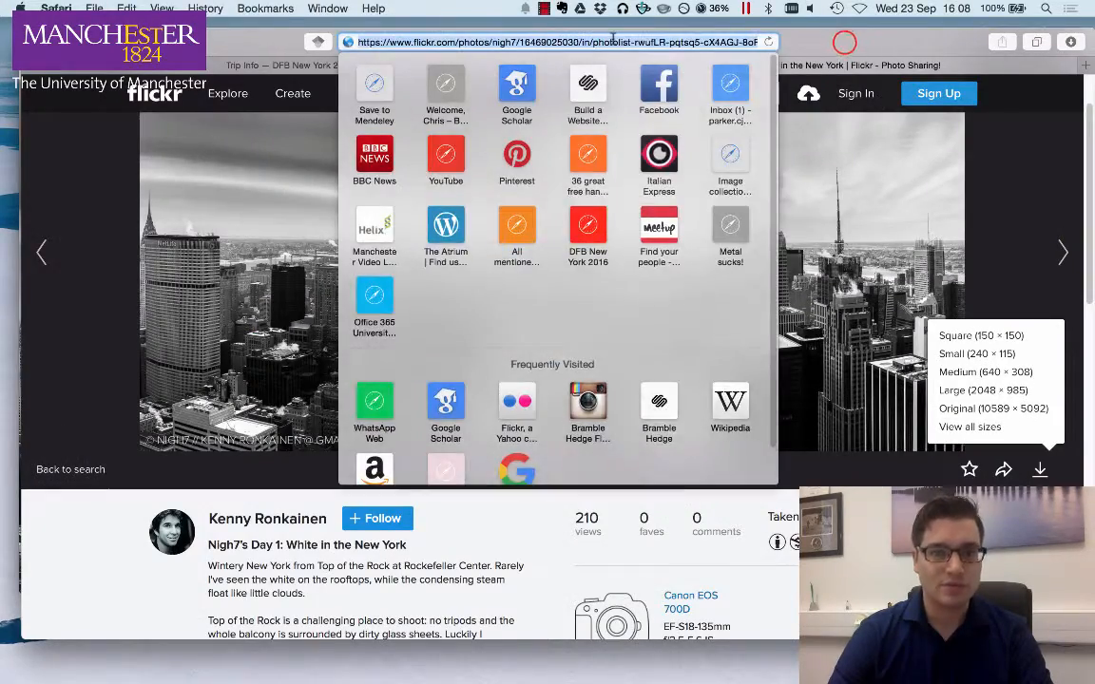
{"action": "left_click", "coordinate": [639, 45]}
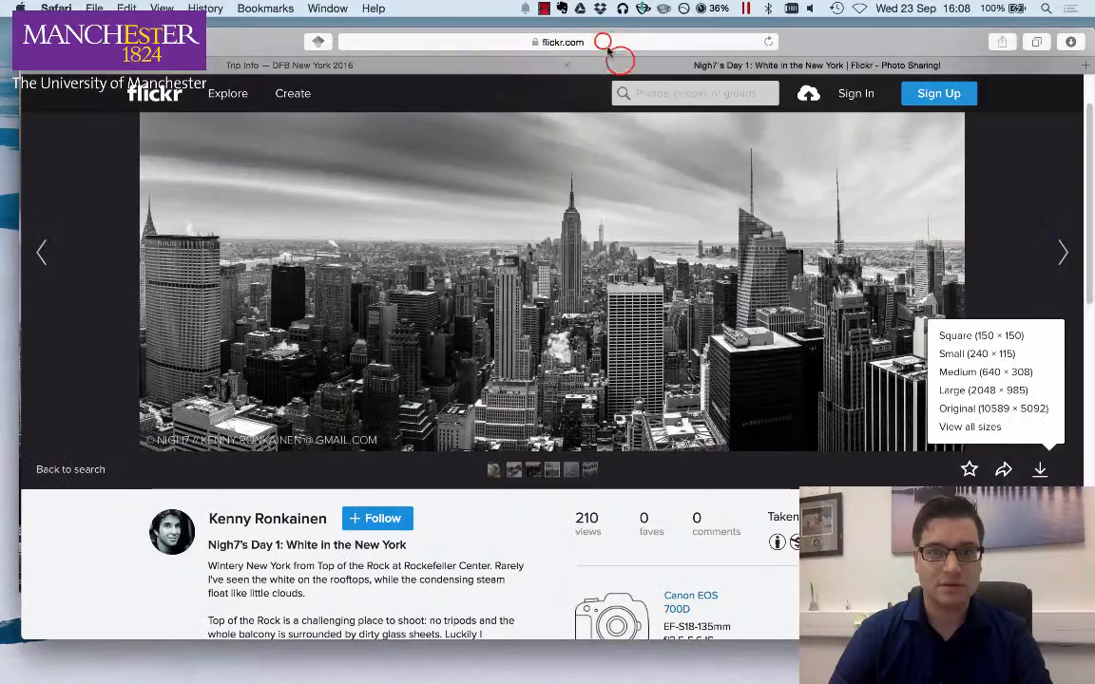
{"action": "left_click", "coordinate": [607, 42]}
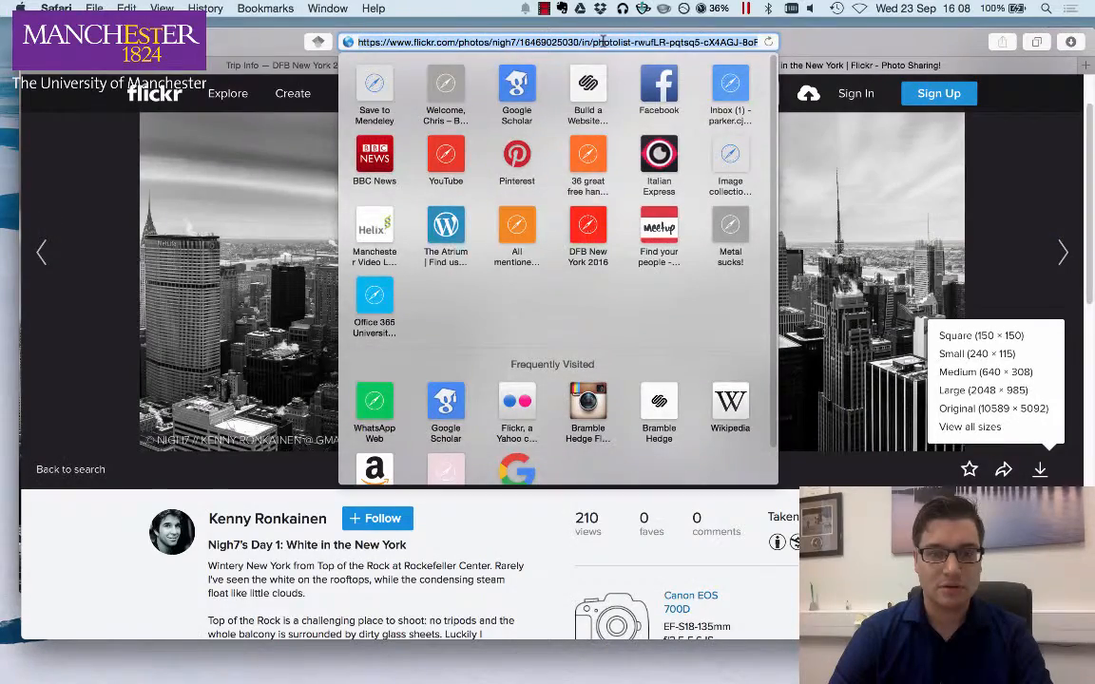
{"action": "right_click", "coordinate": [663, 40]}
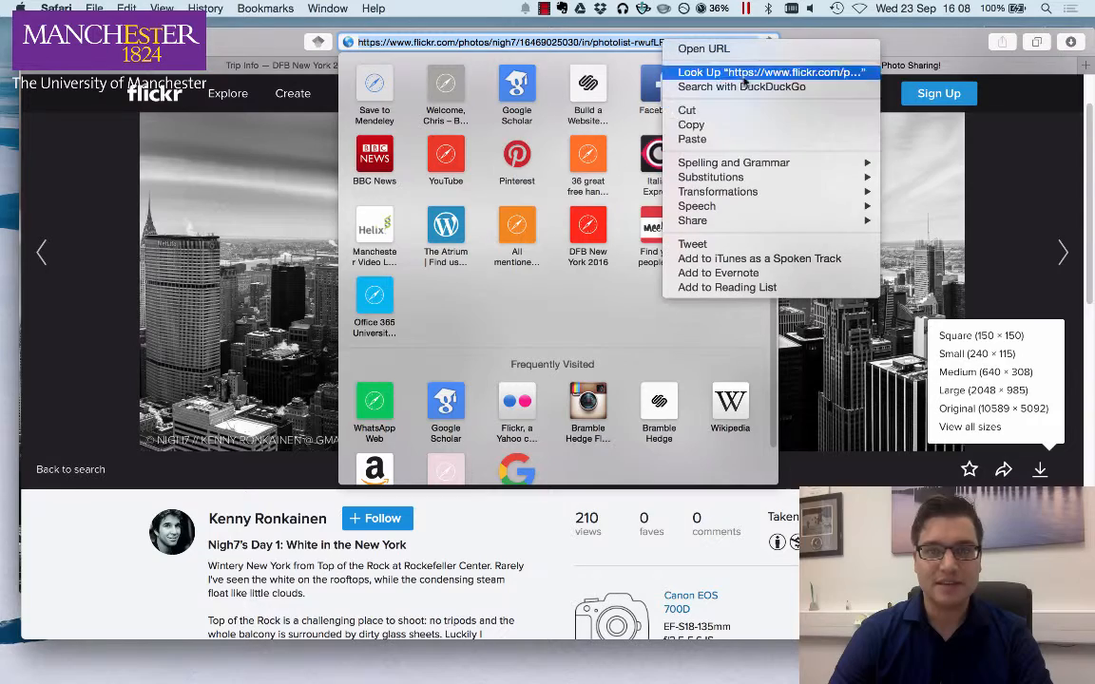
{"action": "left_click", "coordinate": [720, 126]}
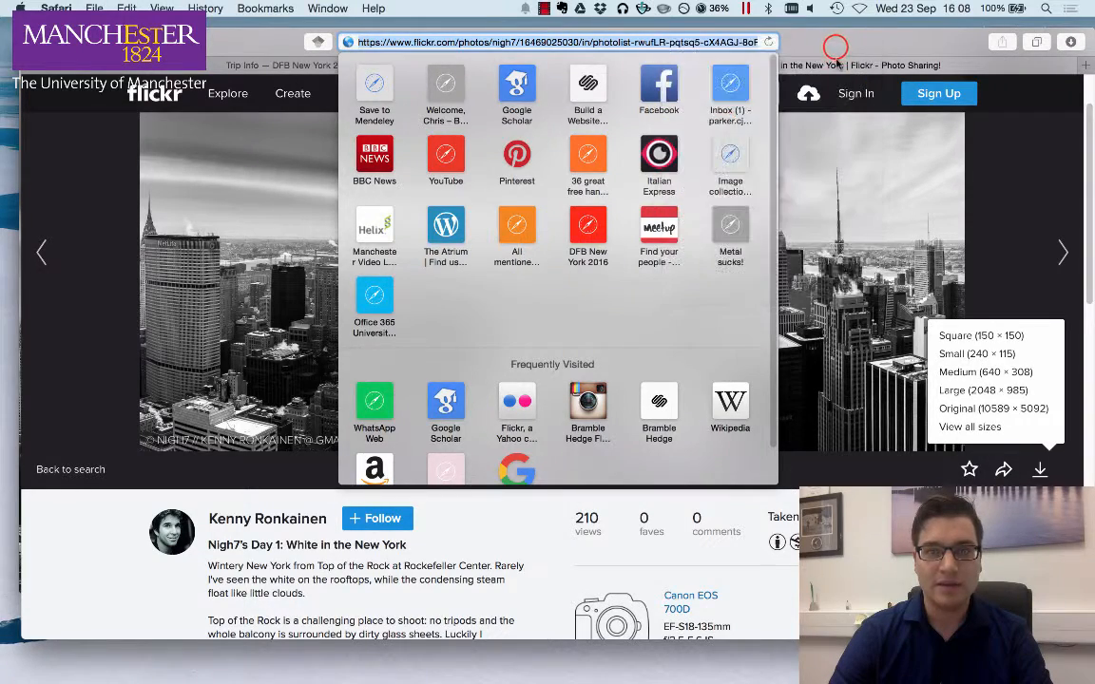
{"action": "left_click", "coordinate": [839, 43]}
- Copy the photo's short share link and close the share dialog
{"action": "left_click", "coordinate": [1005, 469]}
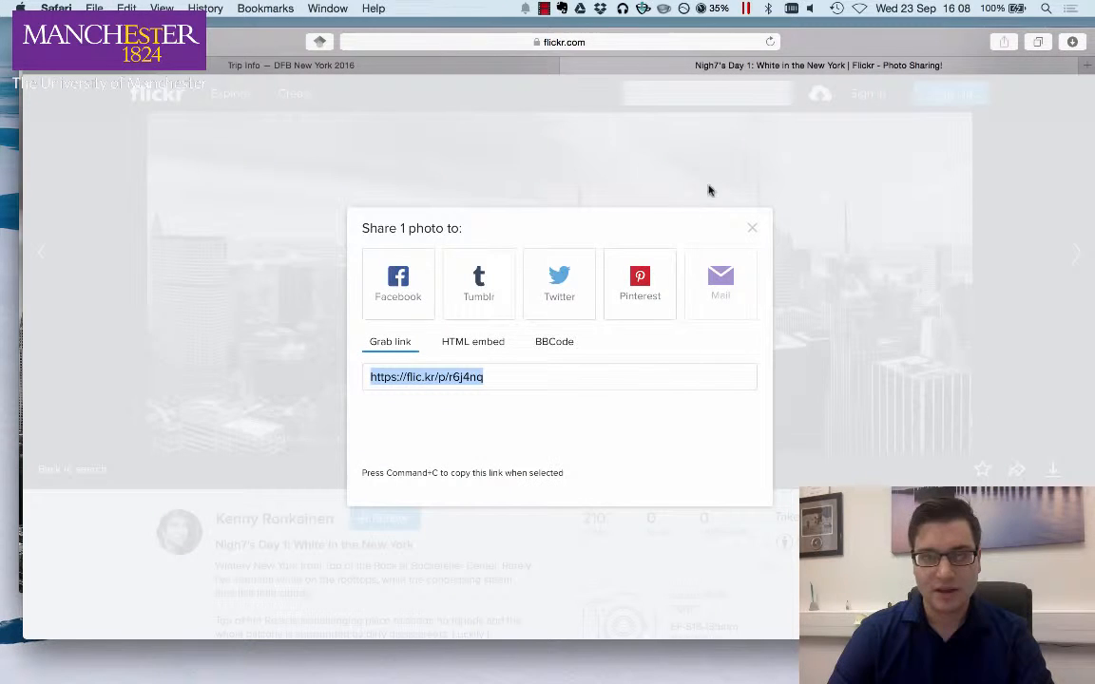
{"action": "right_click", "coordinate": [453, 383]}
{"action": "left_click", "coordinate": [508, 432]}
{"action": "left_click", "coordinate": [752, 229]}
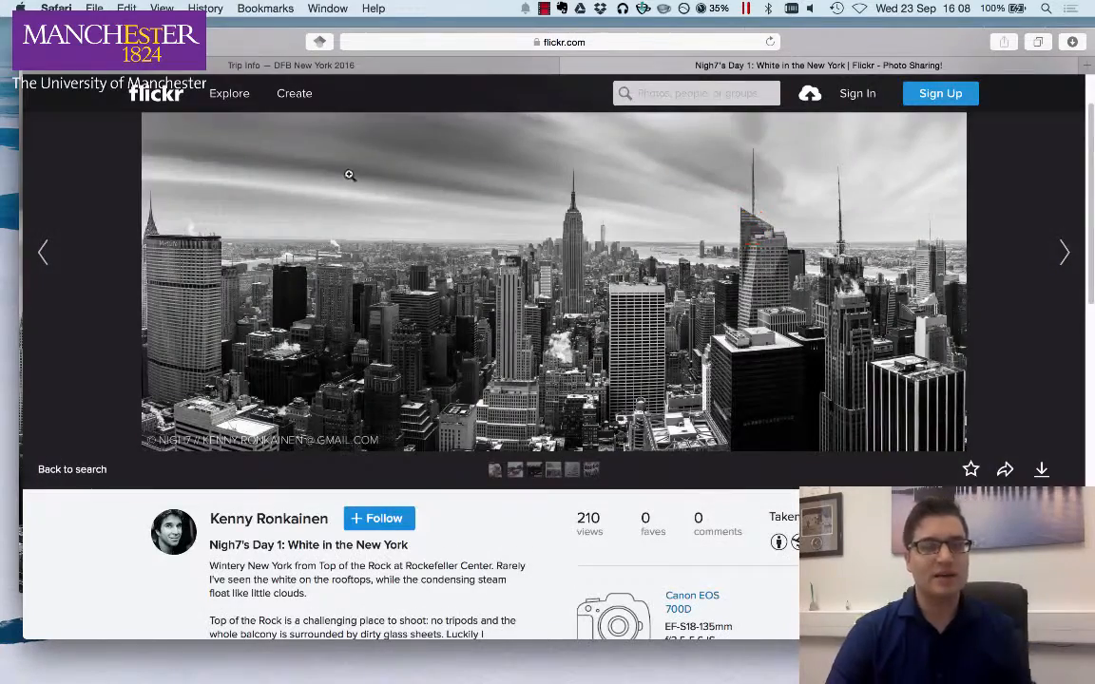
- Edit the Trip Info footer content and add the credit line '*Header image by'
{"action": "left_click_drag", "start_coordinate": [895, 42], "coordinate": [907, 68]}
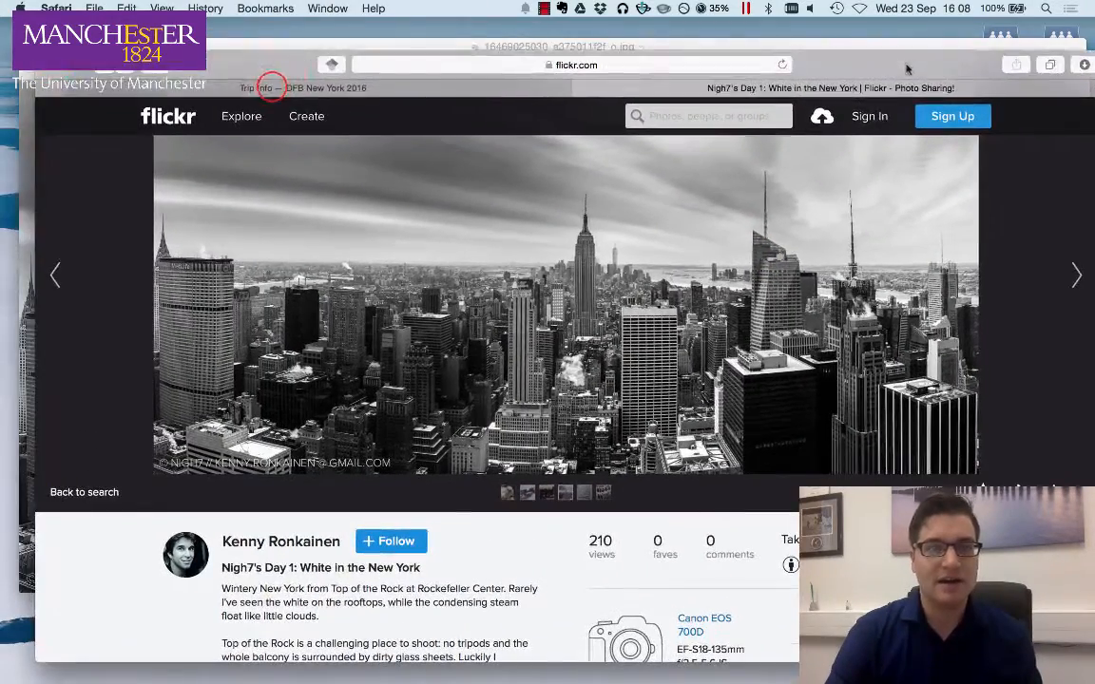
{"action": "left_click_drag", "start_coordinate": [274, 86], "coordinate": [880, 48]}
{"action": "scroll", "coordinate": [416, 412], "scroll_direction": "down", "scroll_amount": 1}
{"action": "scroll", "coordinate": [416, 412], "scroll_direction": "down", "scroll_amount": 15}
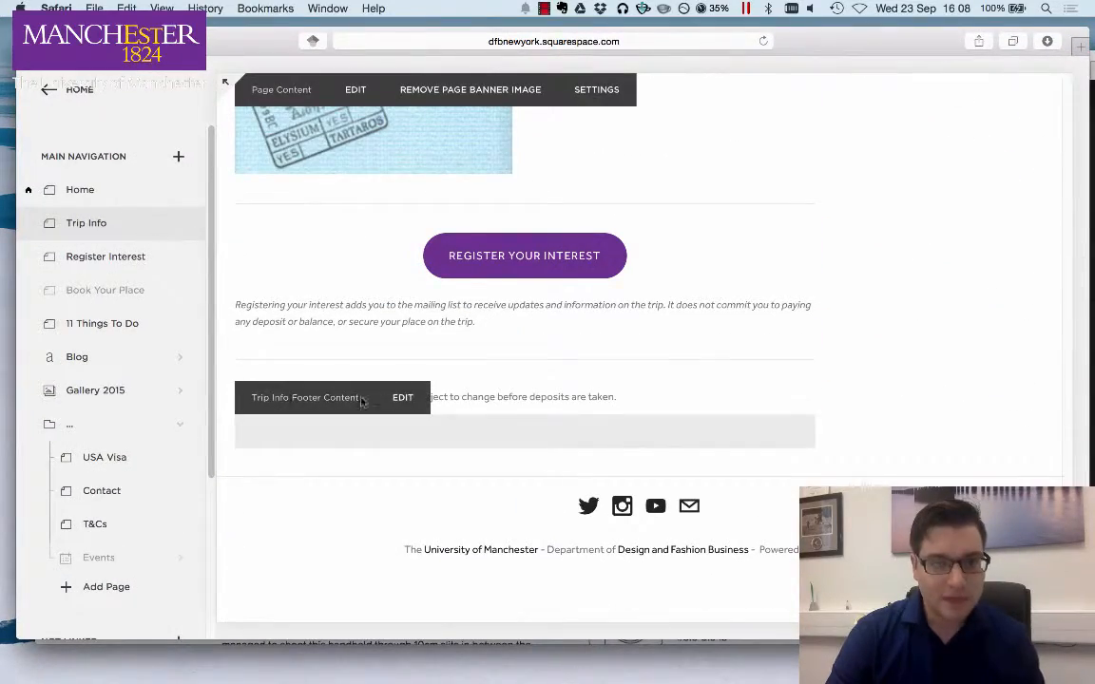
{"action": "left_click", "coordinate": [403, 399]}
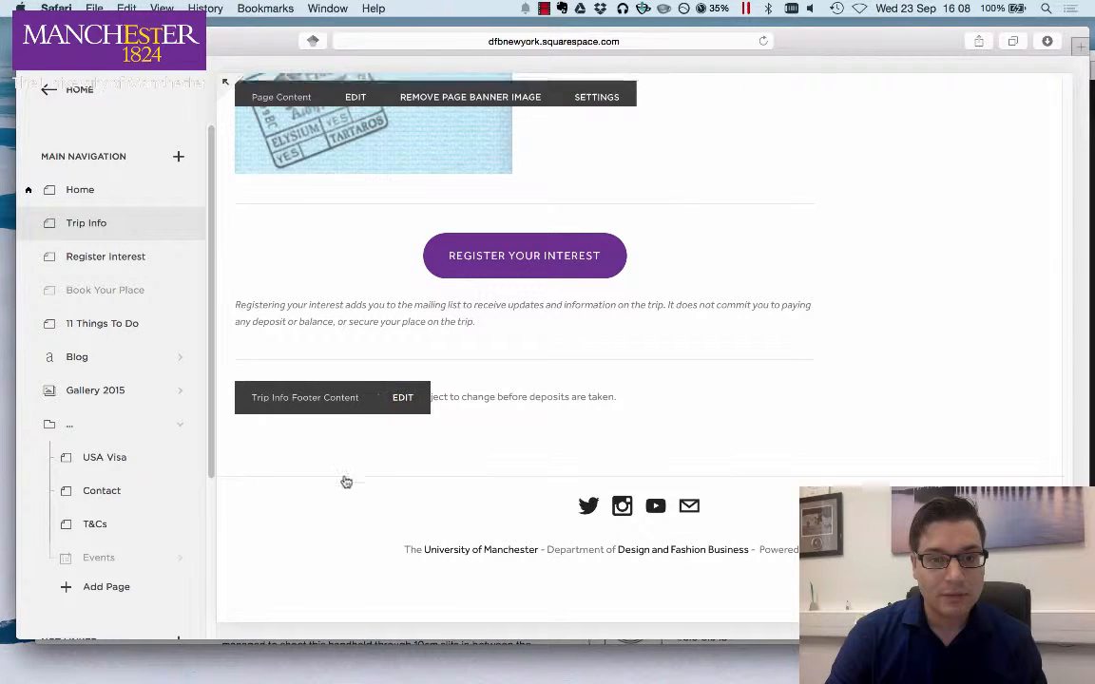
{"action": "left_click", "coordinate": [124, 538]}
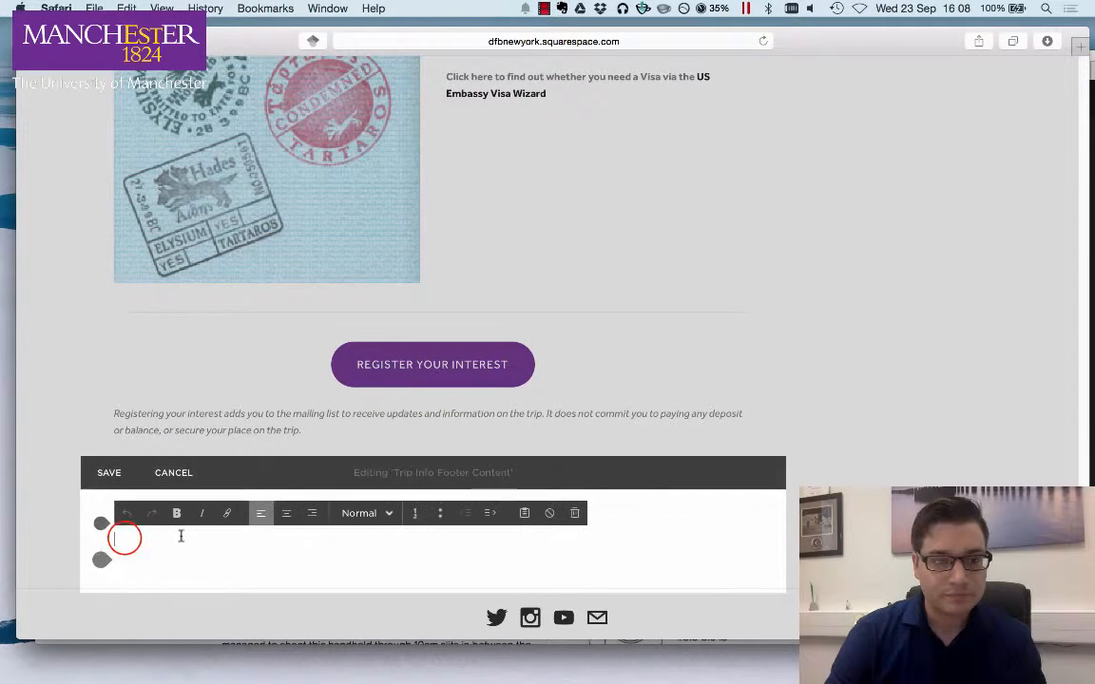
{"action": "type", "text": "*Header image by"}
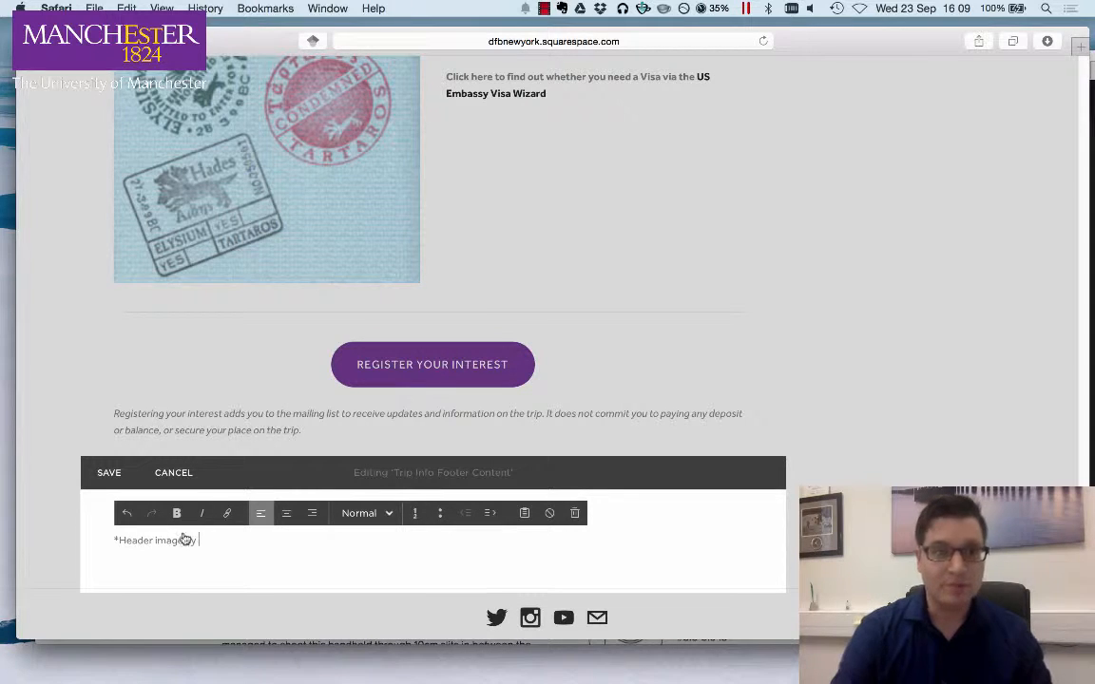
- Copy the photographer's surname from the Flickr photo page and paste it after '*Header image by' in the footer credit
{"action": "left_click_drag", "start_coordinate": [816, 43], "coordinate": [1000, 161]}
{"action": "left_click_drag", "start_coordinate": [282, 70], "coordinate": [249, 36]}
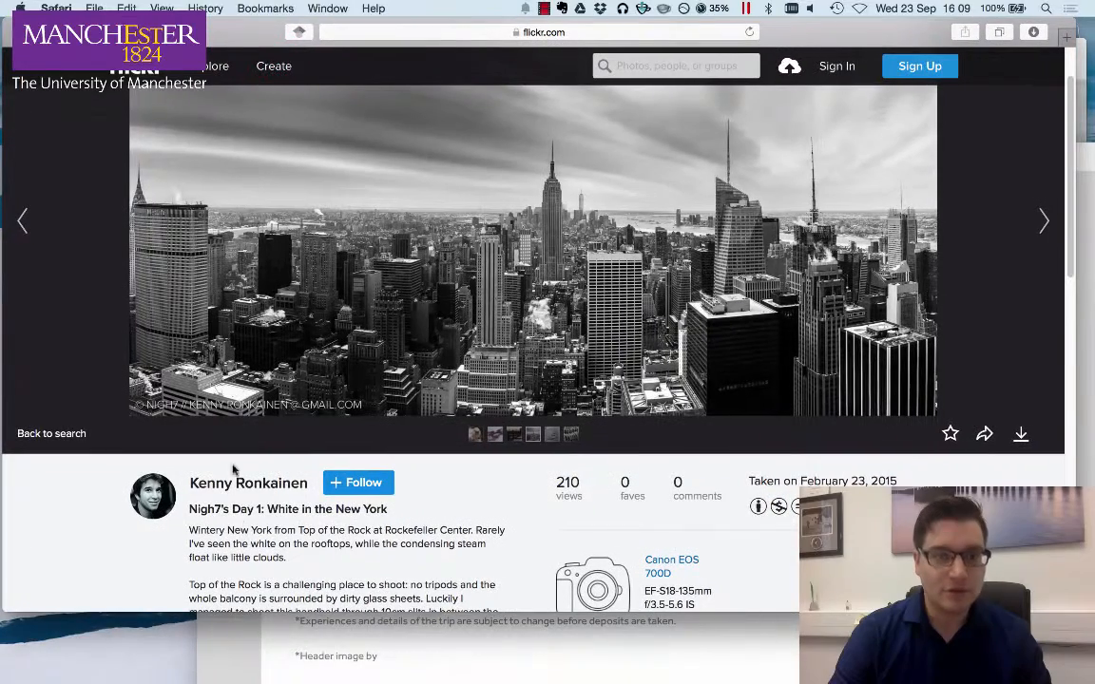
{"action": "left_click_drag", "start_coordinate": [312, 484], "coordinate": [222, 484]}
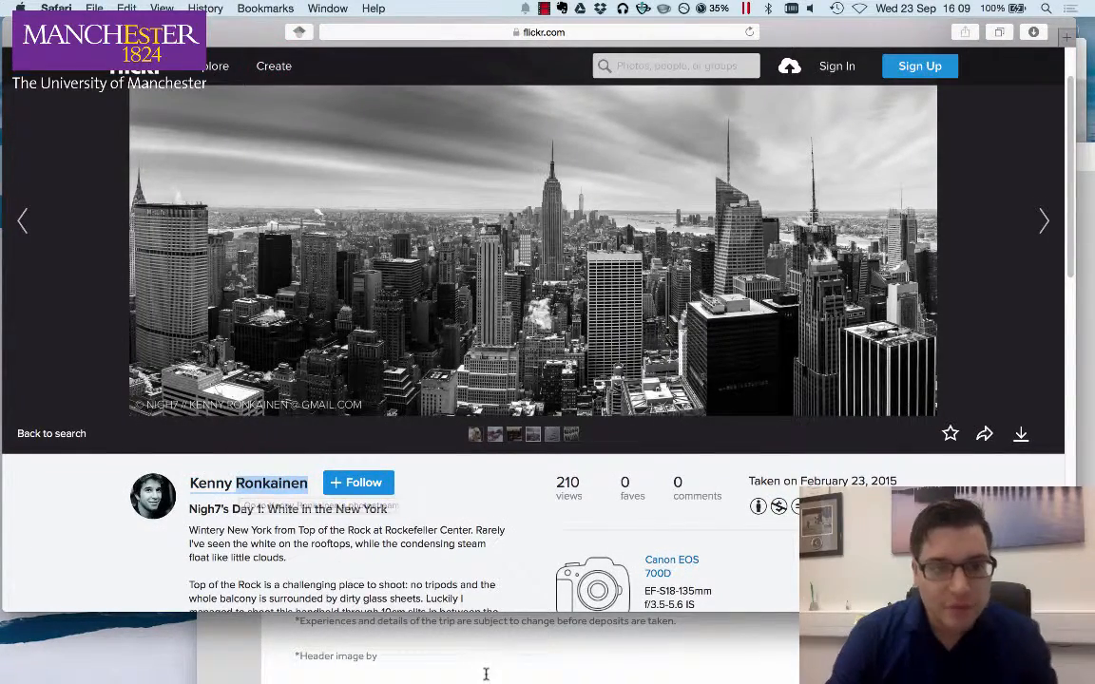
{"action": "left_click", "coordinate": [381, 665]}
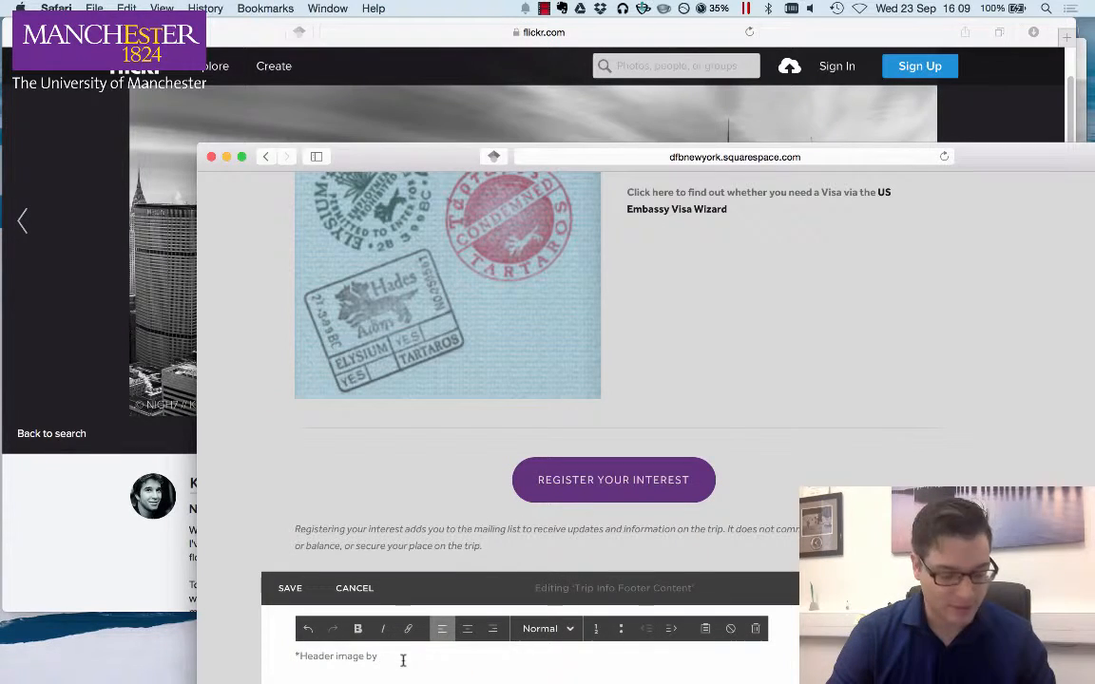
{"action": "key", "text": "super+v"}
{"action": "left_click", "coordinate": [441, 659]}
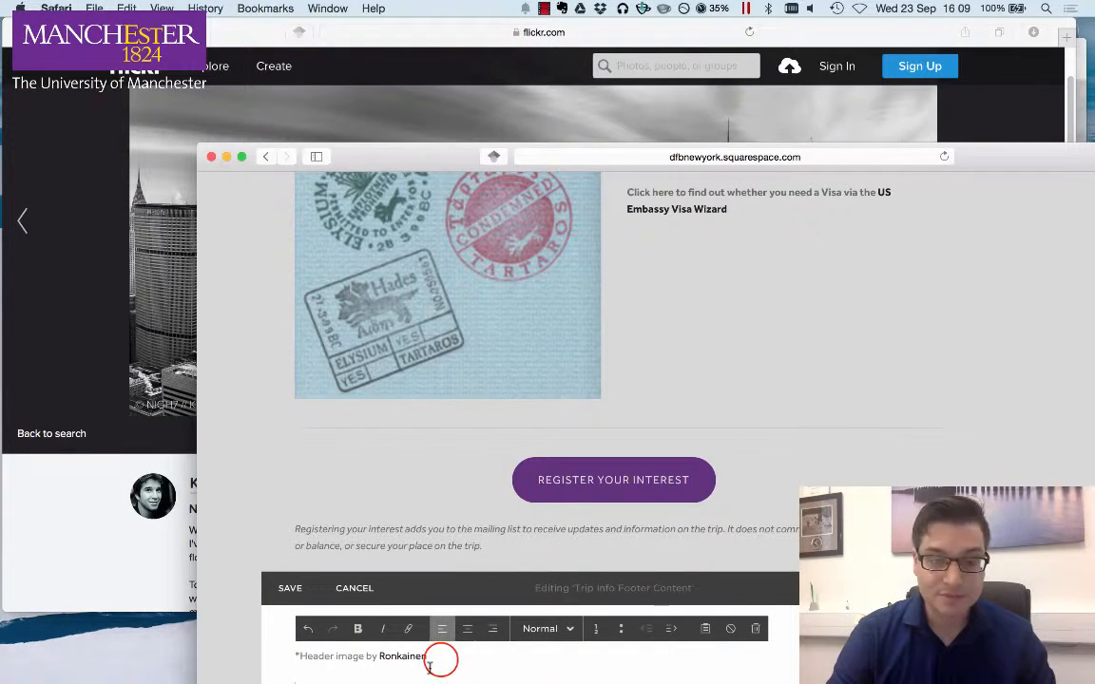
- Remove the link formatting from the pasted surname in the credit line
{"action": "double_click", "coordinate": [441, 658]}
{"action": "type", "text": "K"}
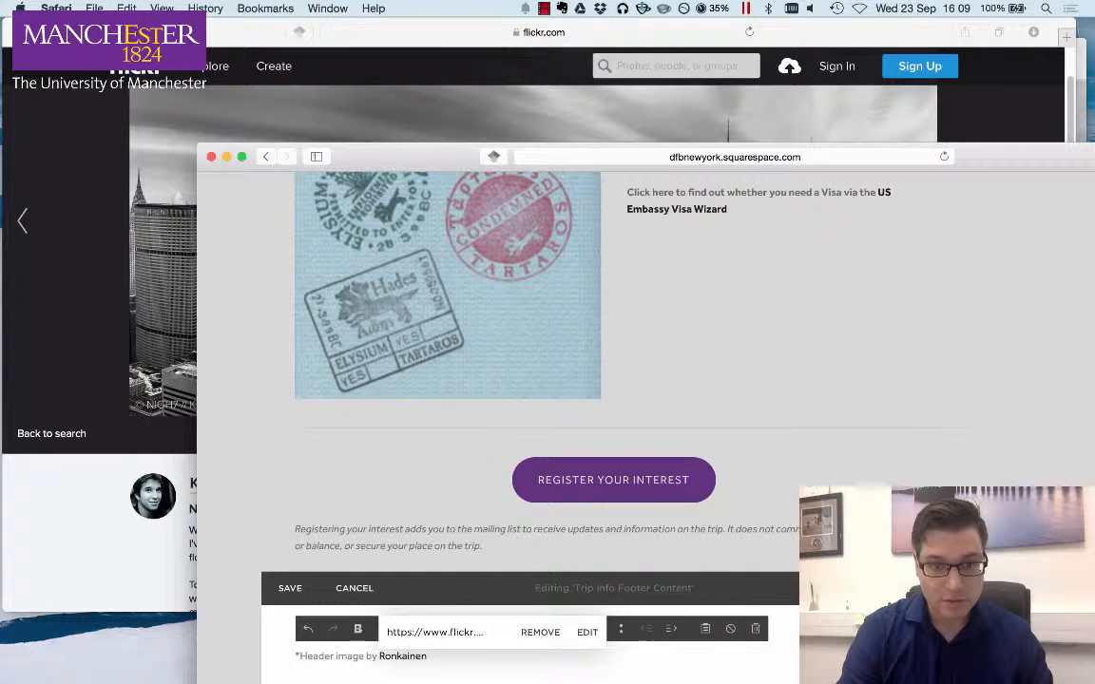
{"action": "left_click", "coordinate": [550, 632]}
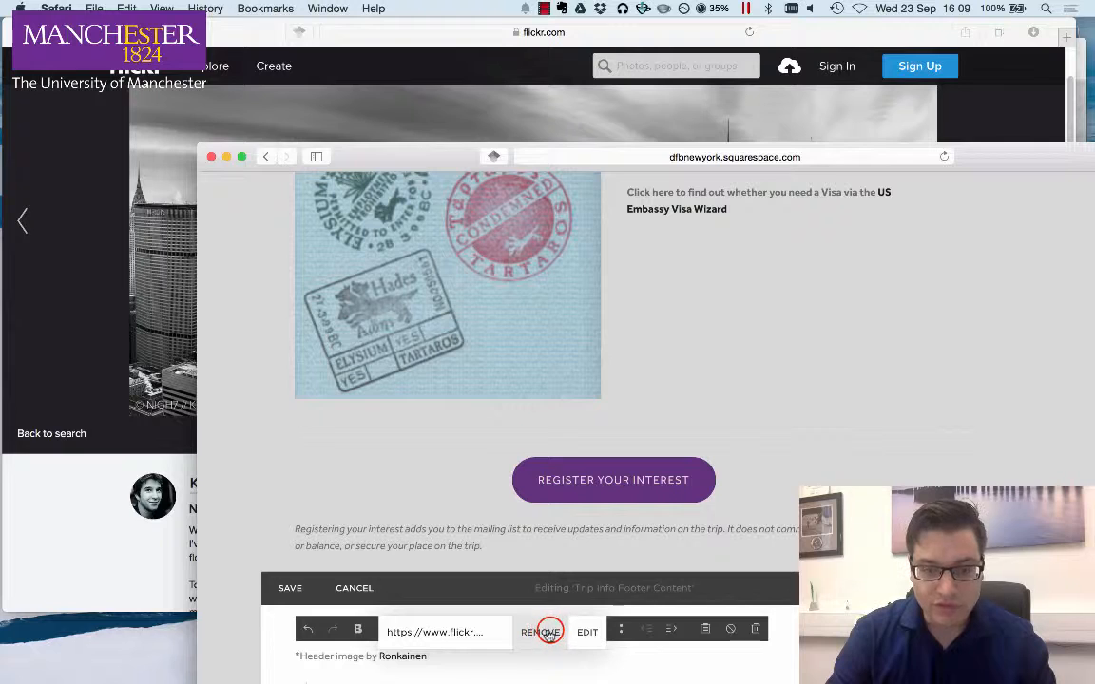
{"action": "left_click", "coordinate": [454, 655]}
{"action": "double_click", "coordinate": [452, 654]}
{"action": "left_click", "coordinate": [541, 636]}
{"action": "double_click", "coordinate": [442, 659]}
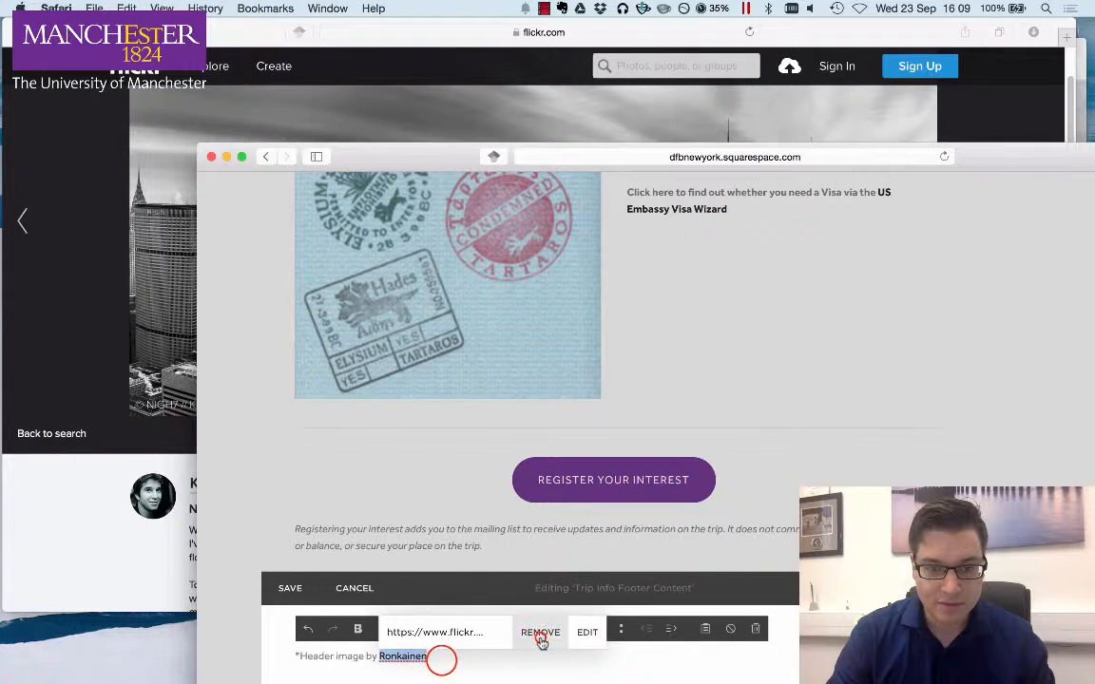
{"action": "left_click", "coordinate": [542, 639]}
{"action": "left_click", "coordinate": [442, 660]}
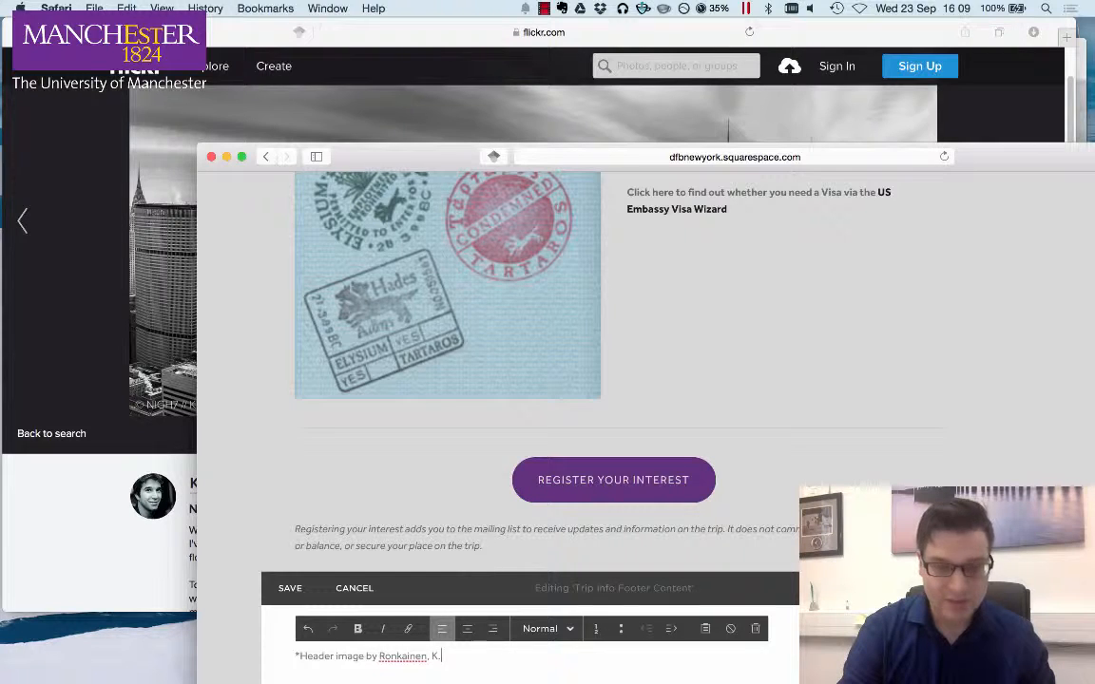
- Add the photographer's initial and the year '(2015).' after the surname
{"action": "type", "text": ", K. ("}
{"action": "left_click", "coordinate": [20, 485]}
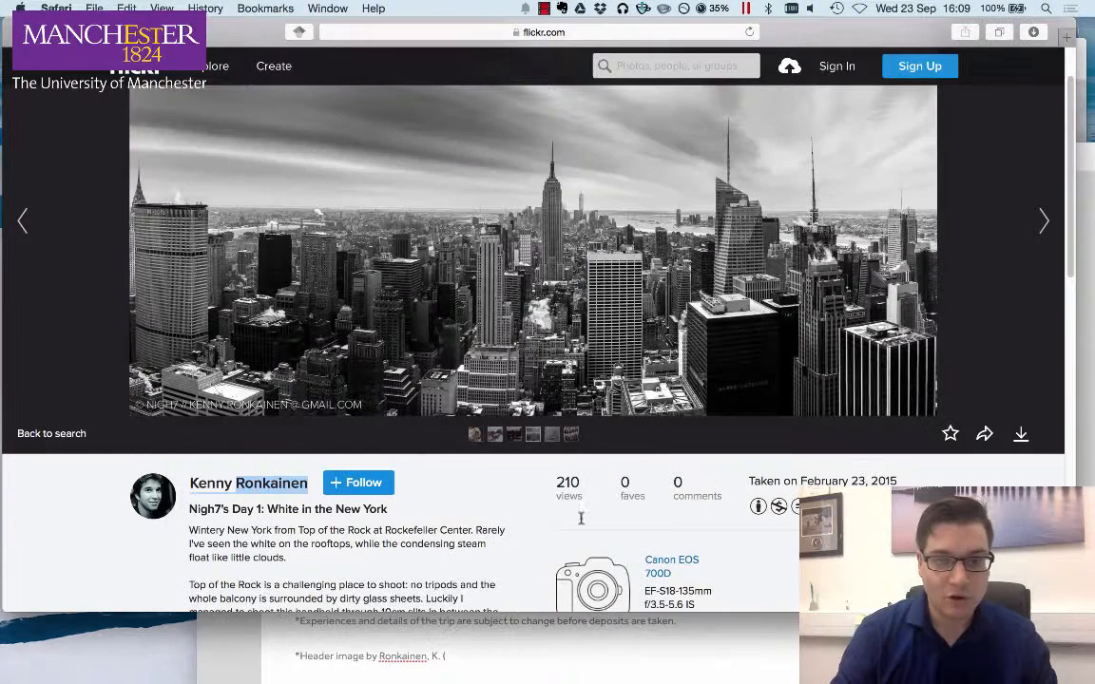
{"action": "left_click", "coordinate": [470, 663]}
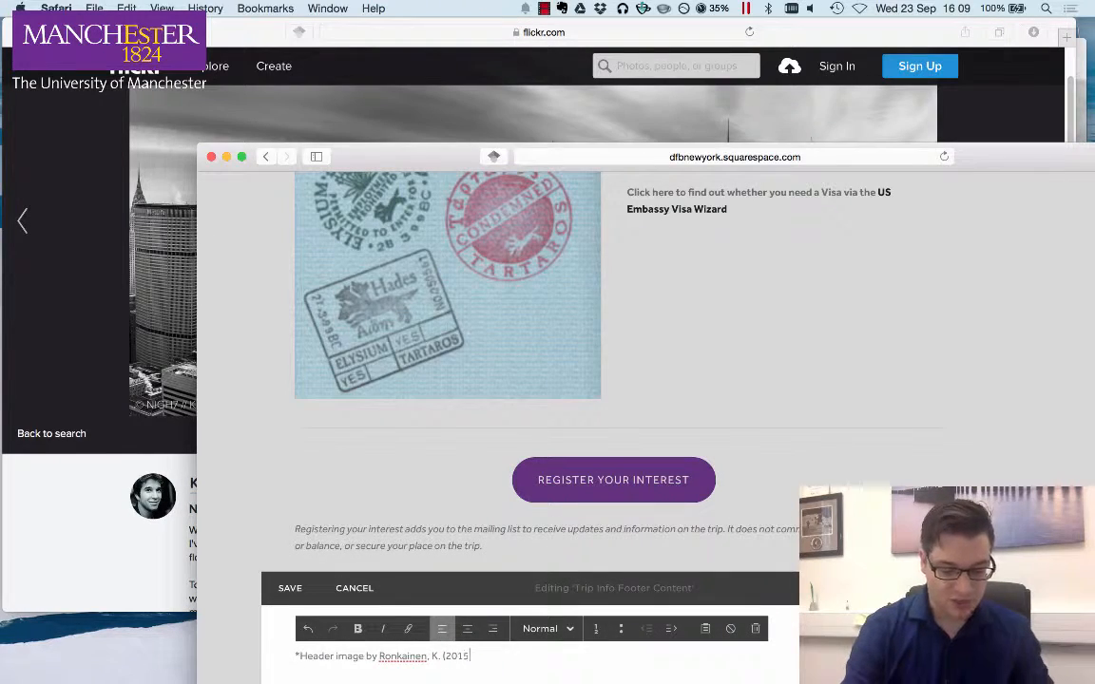
{"action": "type", "text": "2015)."}
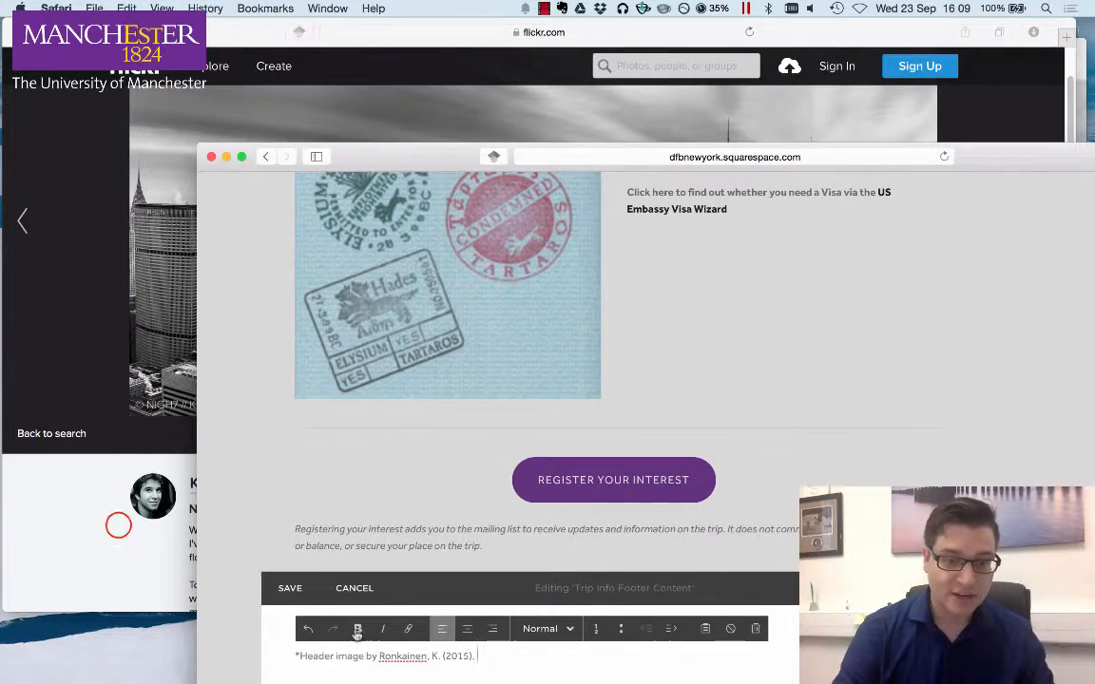
- Copy the photo title 'Nigh7's Day 1: White in the New York' and paste it into the credit, followed by 'Flickr. Available at:'
{"action": "left_click", "coordinate": [118, 524]}
{"action": "left_click_drag", "start_coordinate": [190, 510], "coordinate": [386, 511]}
{"action": "key", "text": "super+c"}
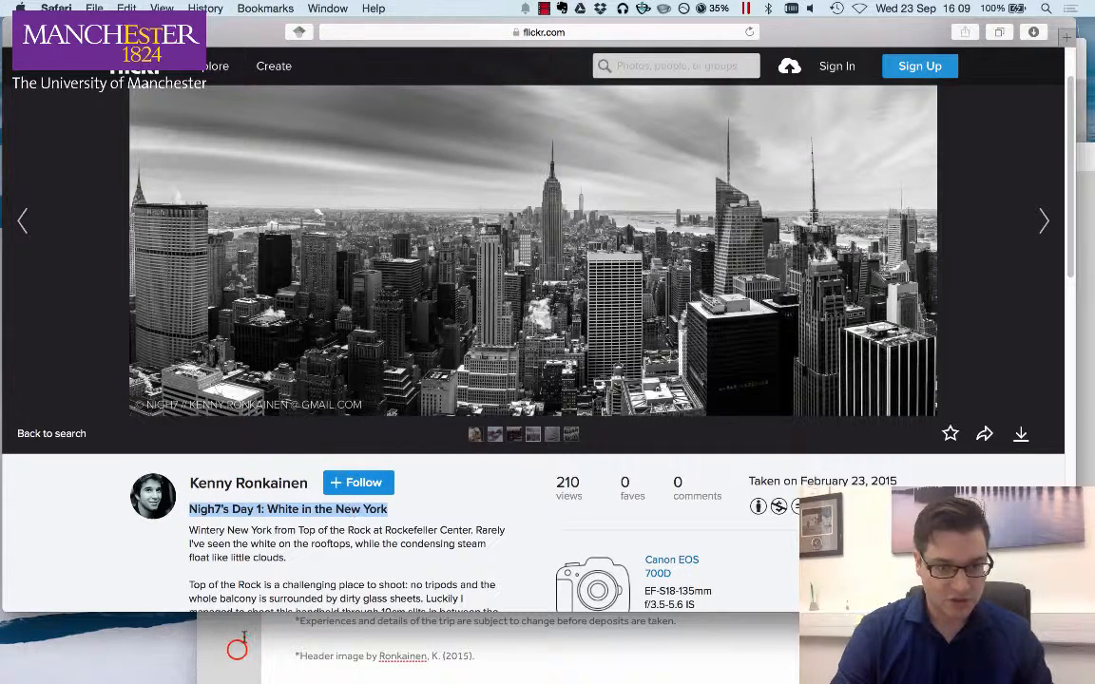
{"action": "left_click", "coordinate": [509, 656]}
{"action": "key", "text": "super+v"}
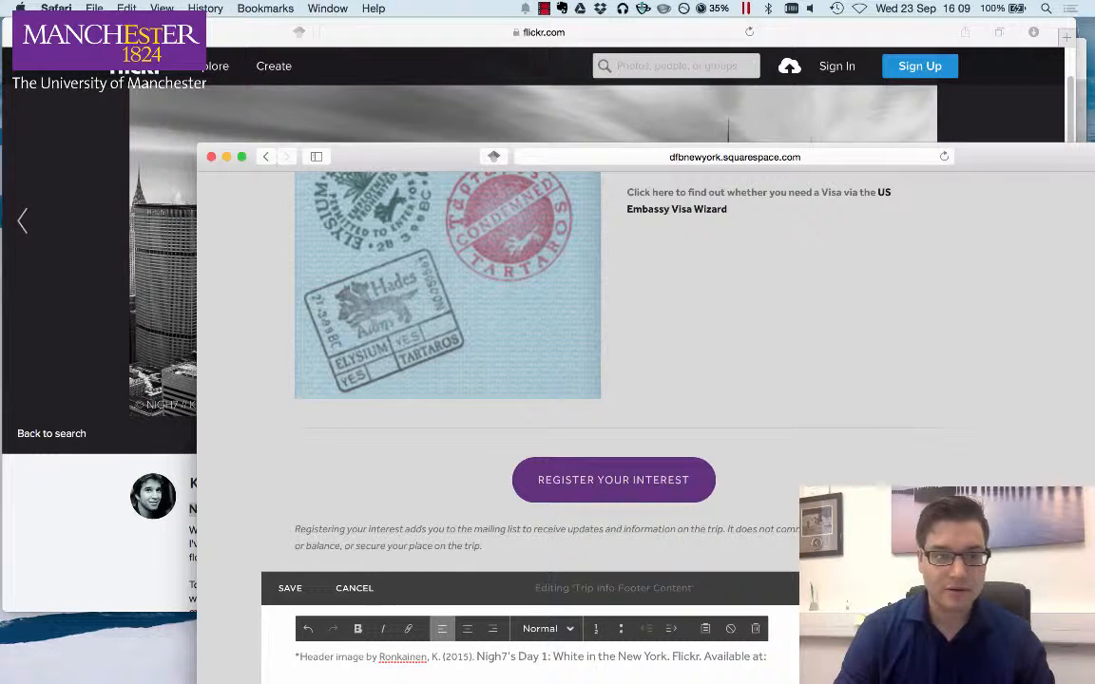
- Copy the photo's short share link and paste it after 'Available at:', adding the accessed date 23/9/15
{"action": "left_click", "coordinate": [134, 551]}
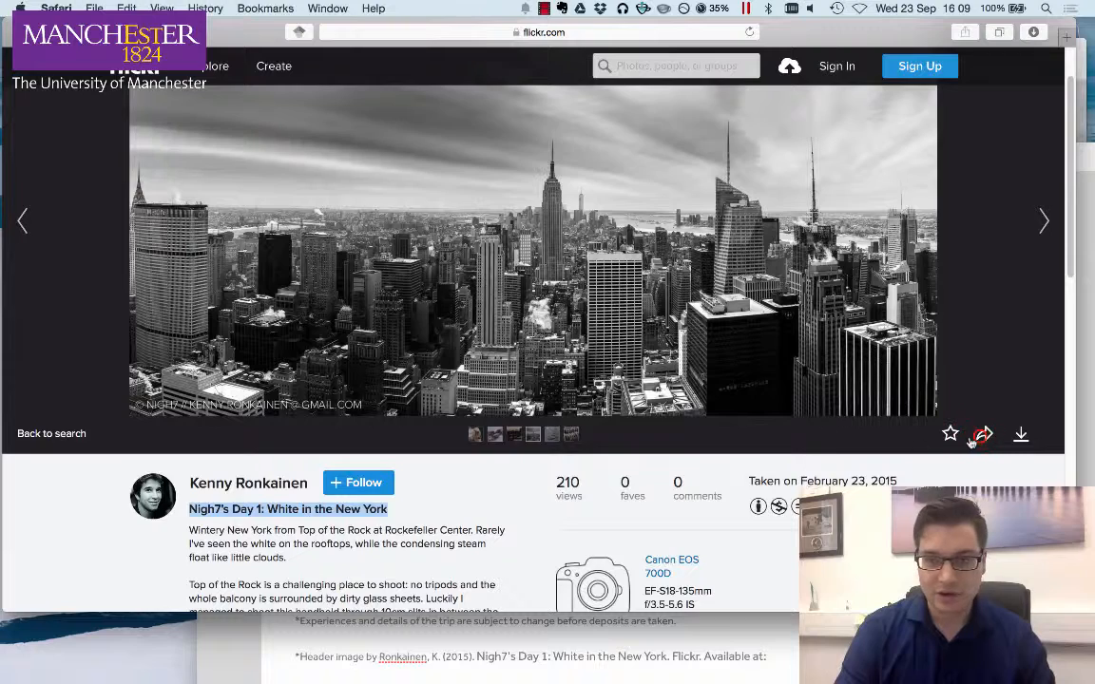
{"action": "left_click", "coordinate": [983, 435]}
{"action": "right_click", "coordinate": [432, 350]}
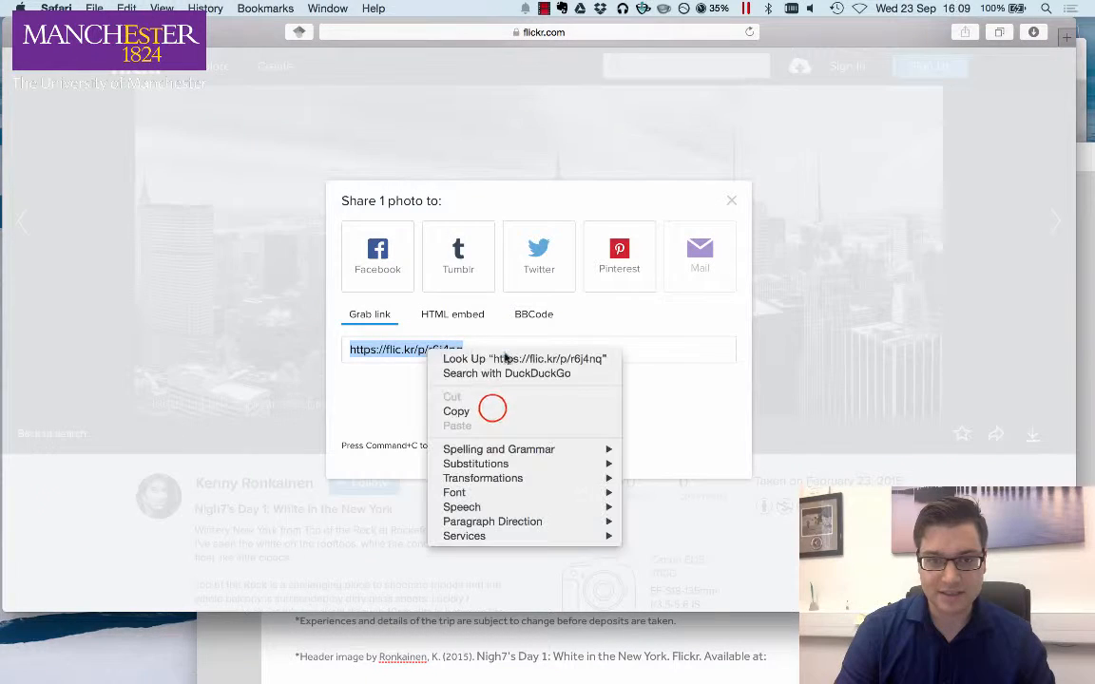
{"action": "left_click", "coordinate": [492, 409]}
{"action": "left_click", "coordinate": [572, 652]}
{"action": "left_click", "coordinate": [782, 657]}
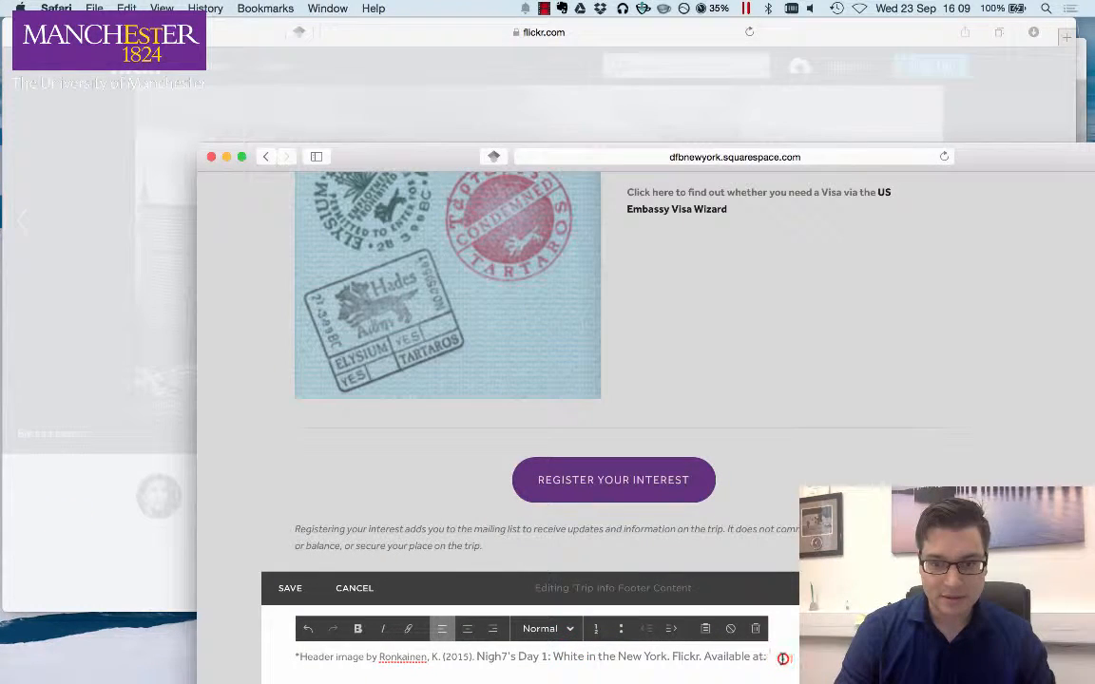
{"action": "key", "text": "super+v"}
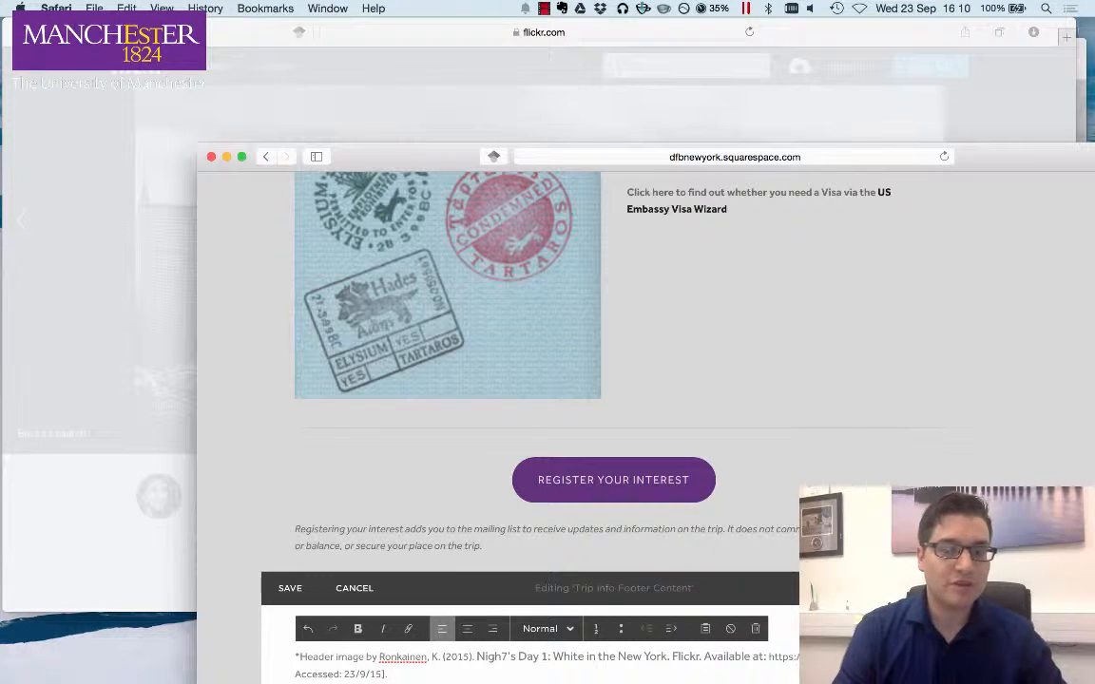
- Open the photo's Creative Commons licence page and review its attribution terms
{"action": "left_click", "coordinate": [252, 39]}
{"action": "left_click", "coordinate": [733, 202]}
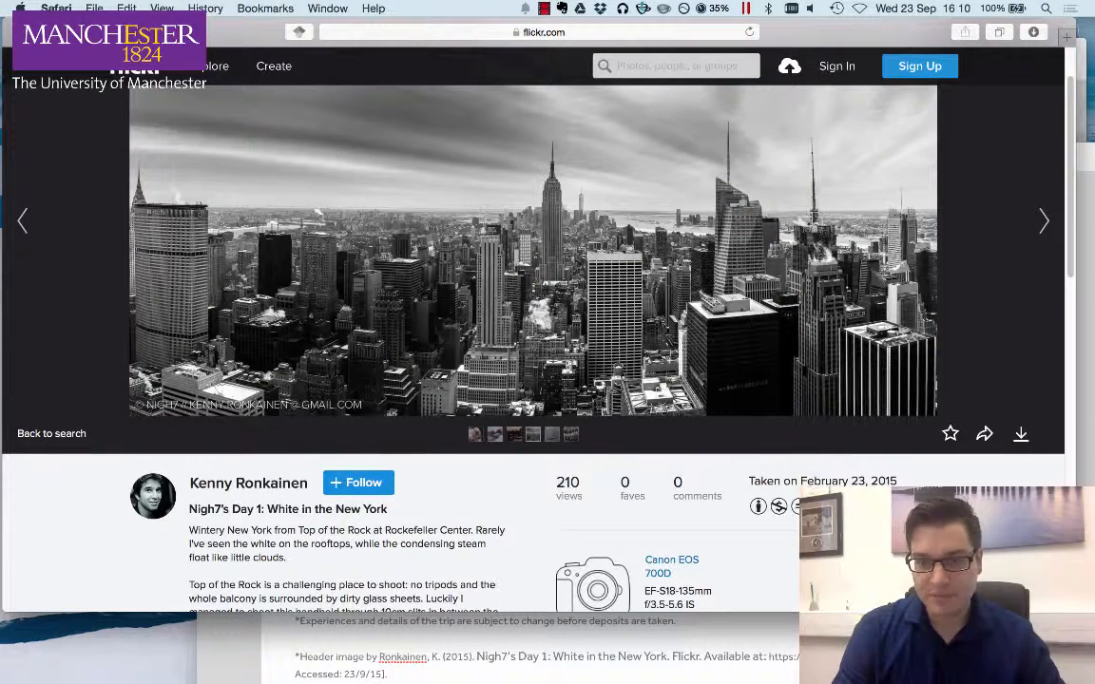
{"action": "left_click", "coordinate": [858, 507]}
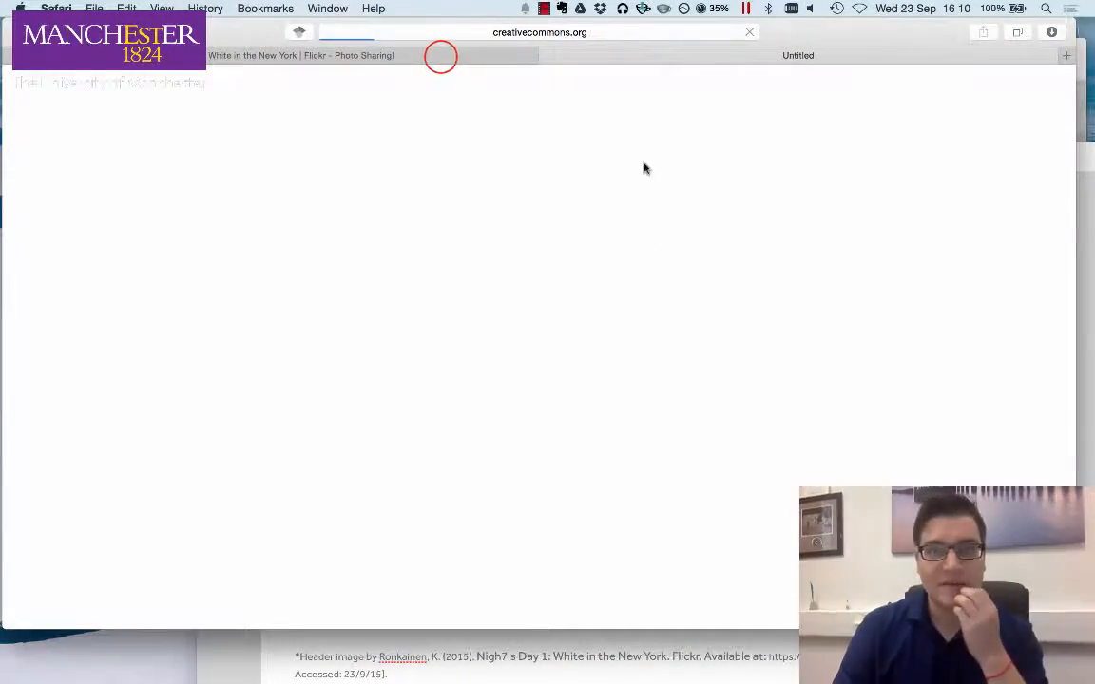
{"action": "left_click", "coordinate": [440, 56]}
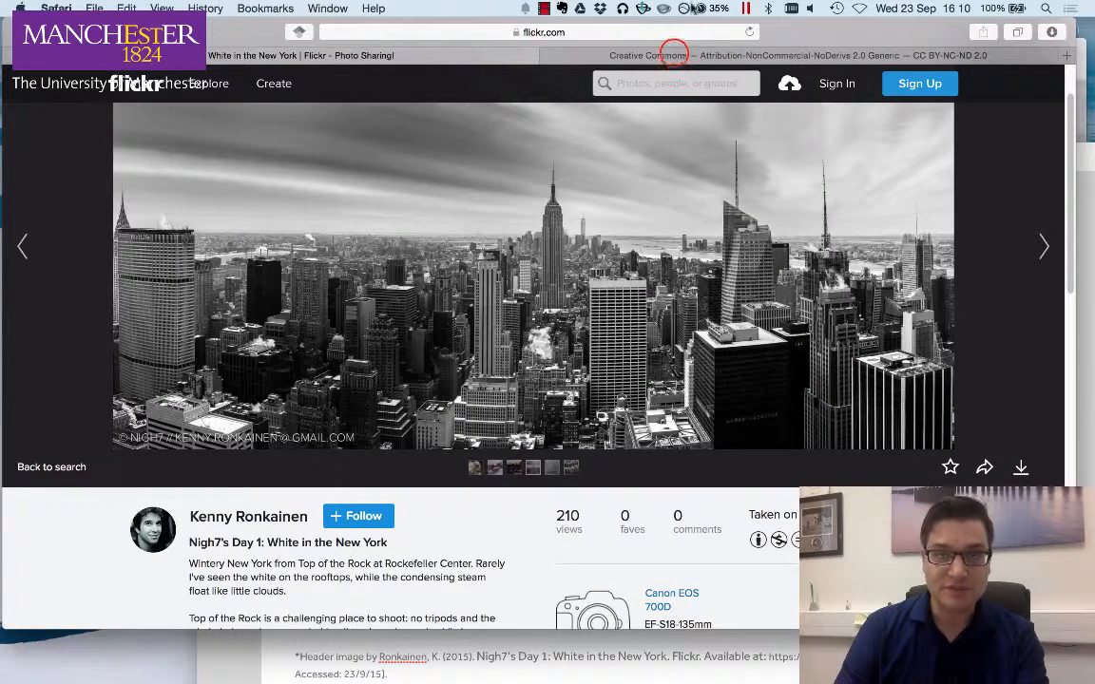
{"action": "left_click", "coordinate": [606, 53]}
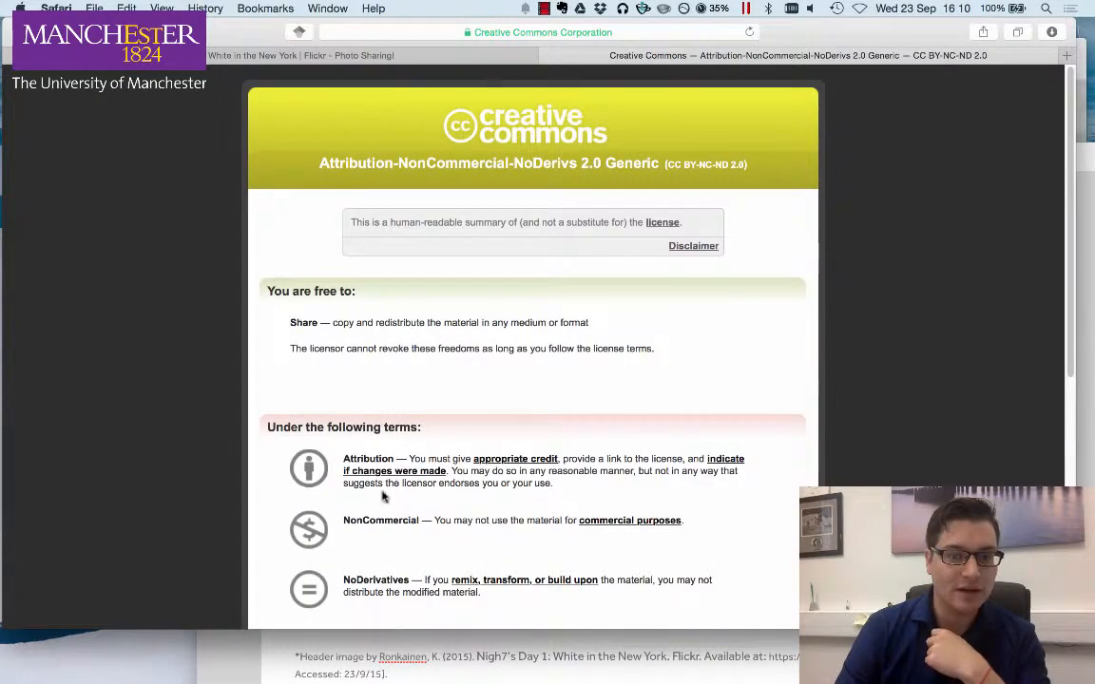
{"action": "scroll", "coordinate": [315, 465], "scroll_direction": "down", "scroll_amount": 1}
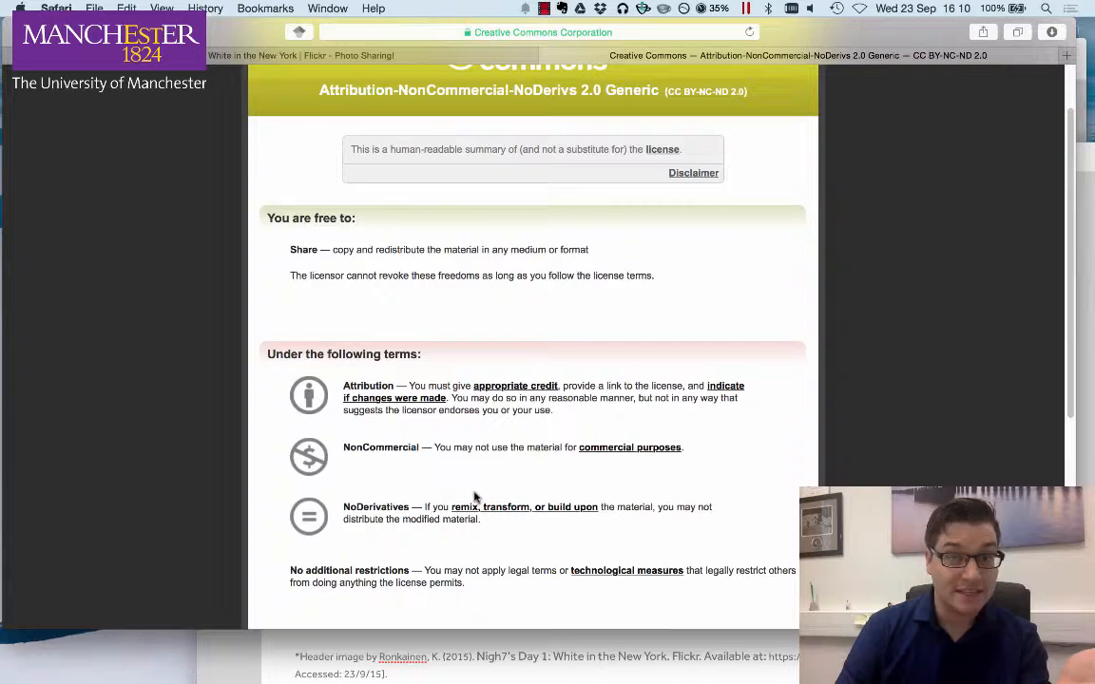
{"action": "left_click_drag", "start_coordinate": [343, 379], "coordinate": [385, 383]}
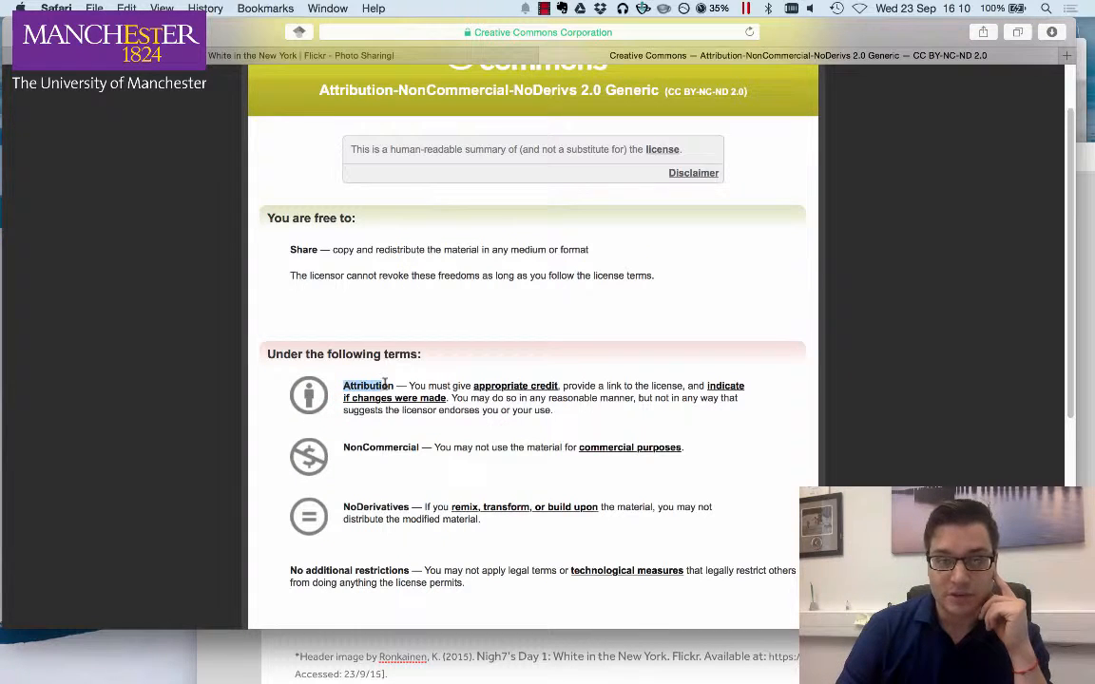
{"action": "left_click", "coordinate": [612, 387]}
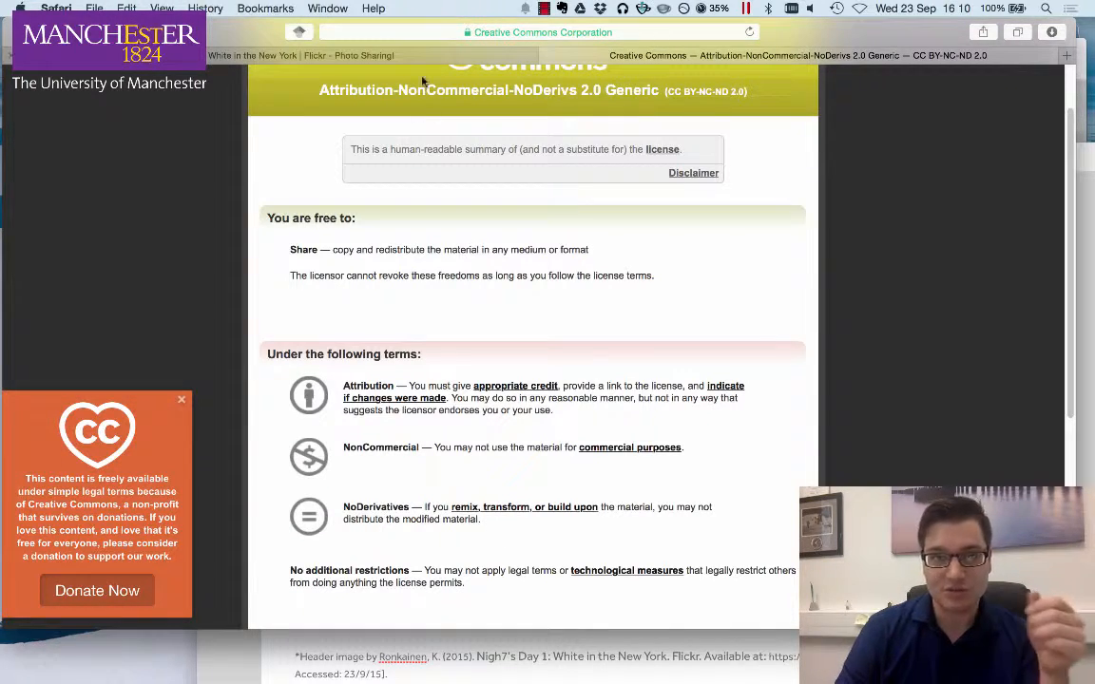
{"action": "scroll", "coordinate": [424, 81], "scroll_direction": "up", "scroll_amount": 3}
- Copy the licence abbreviation '(CC BY-NC-ND 2.0)' and append it to the end of the credit line
{"action": "left_click", "coordinate": [662, 163]}
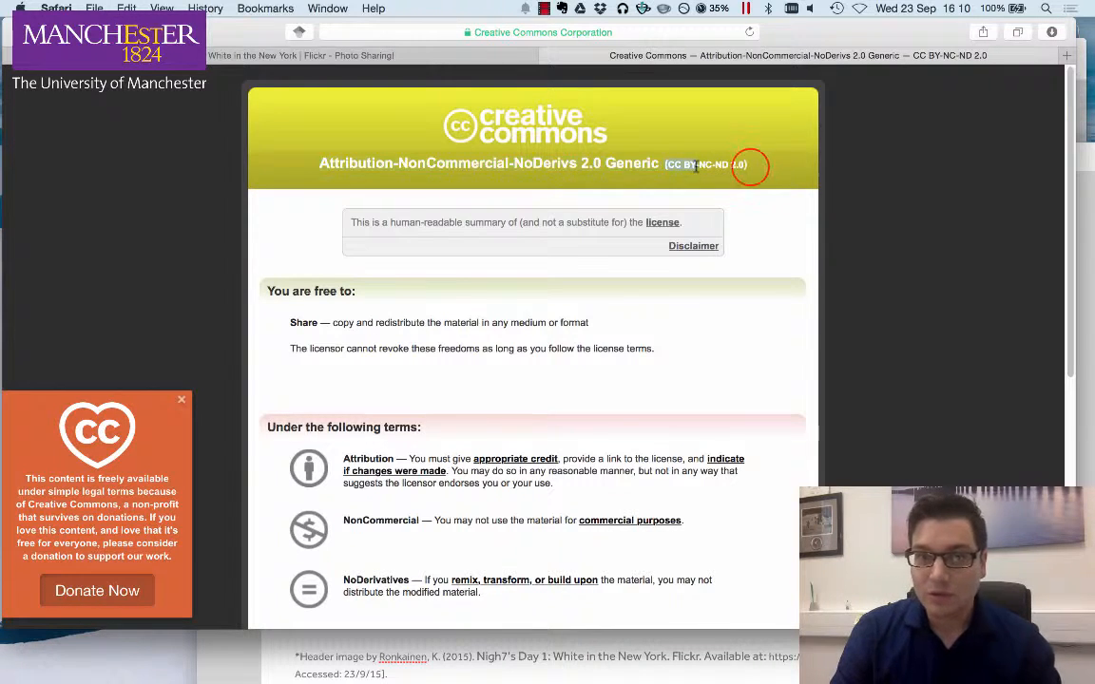
{"action": "mouse_move", "coordinate": [696, 166]}
{"action": "left_mouse_down"}
{"action": "mouse_move", "coordinate": [744, 166]}
{"action": "mouse_move", "coordinate": [681, 164]}
{"action": "left_mouse_up"}
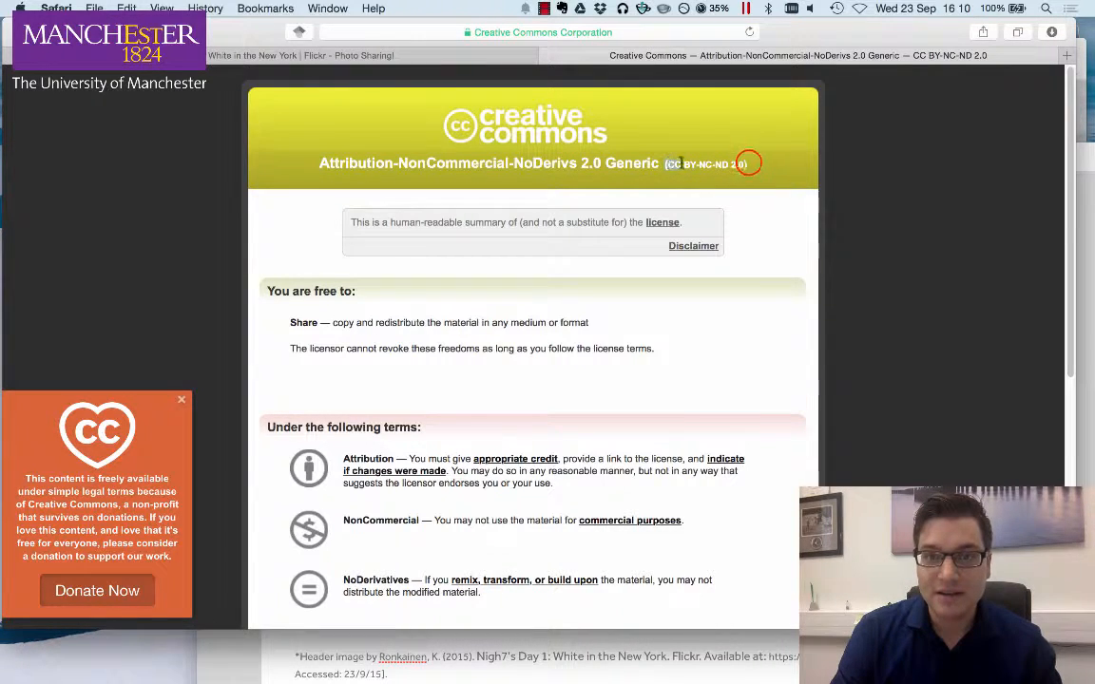
{"action": "left_click", "coordinate": [666, 164]}
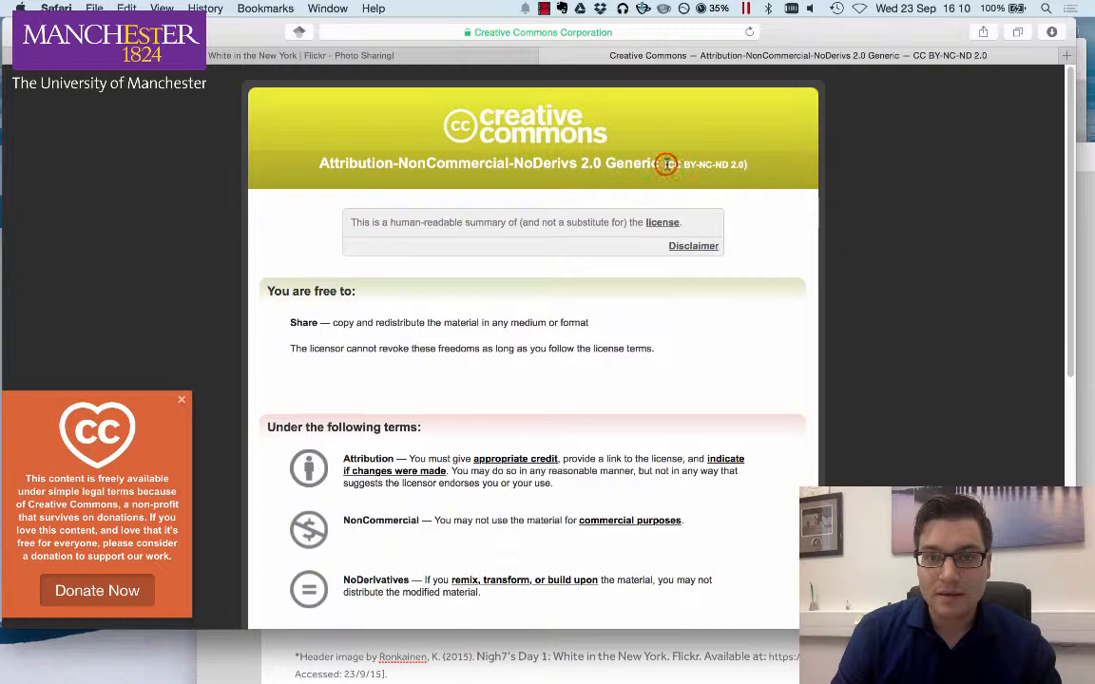
{"action": "left_click", "coordinate": [747, 165]}
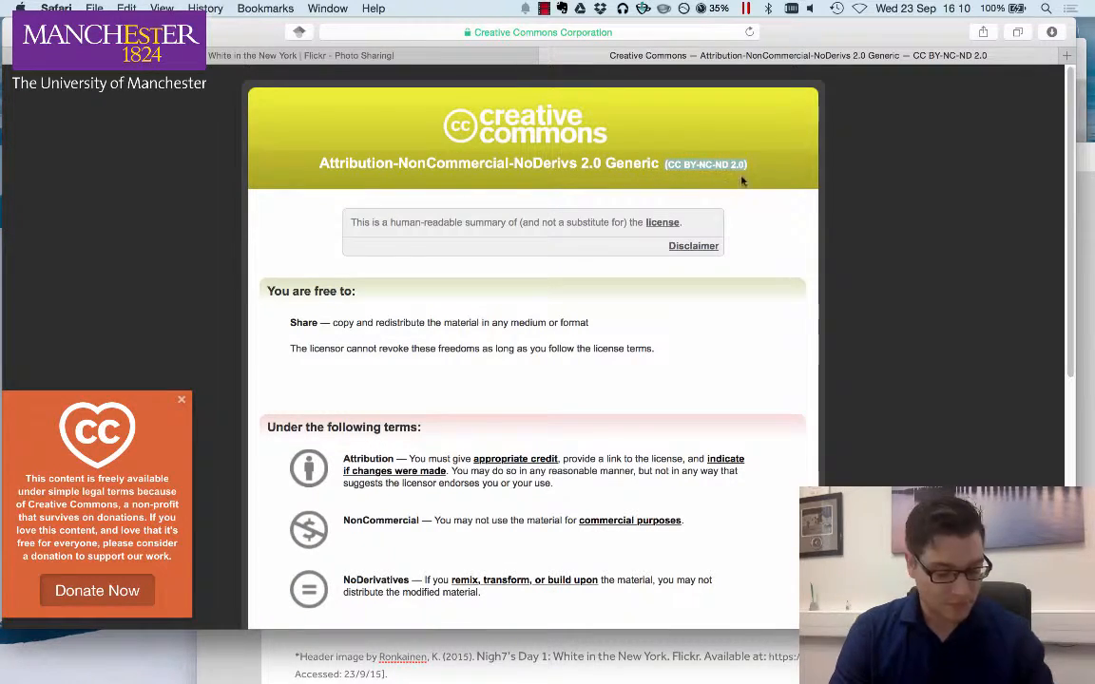
{"action": "left_click", "coordinate": [406, 55]}
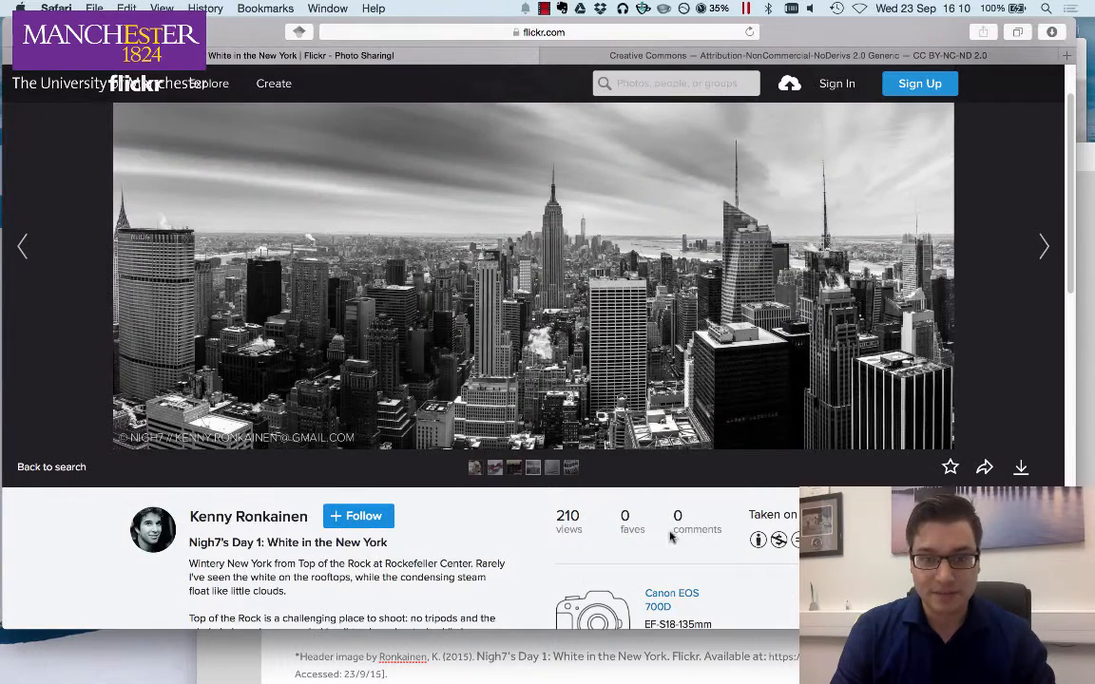
{"action": "scroll", "coordinate": [670, 538], "scroll_direction": "down", "scroll_amount": 15}
{"action": "left_click", "coordinate": [31, 33]}
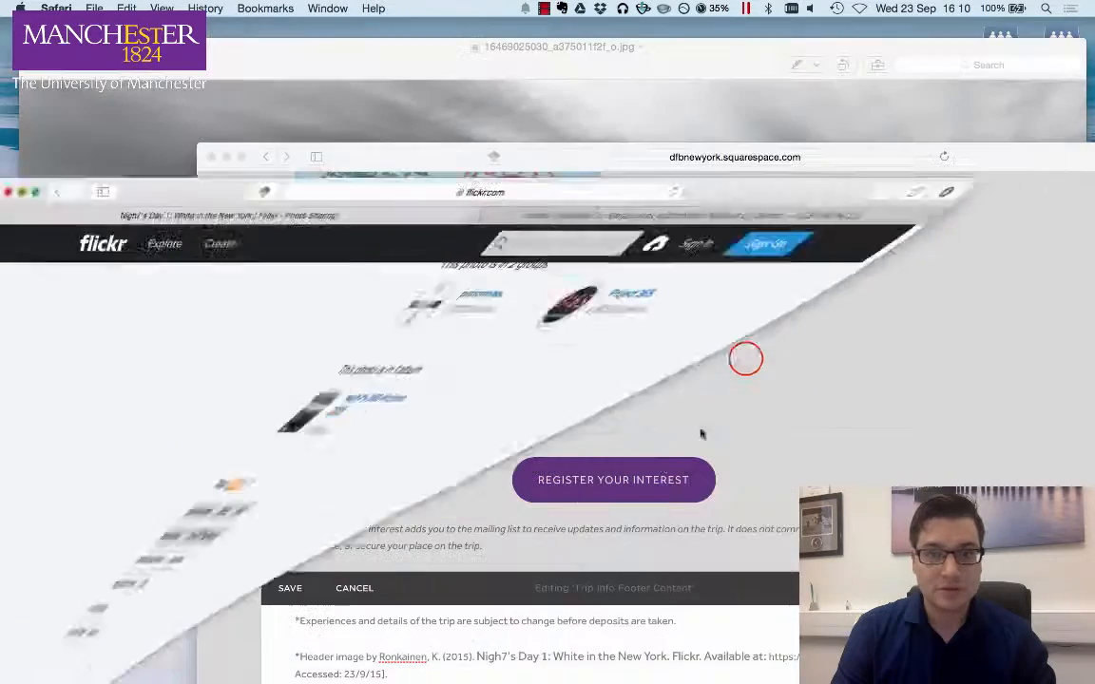
{"action": "left_click", "coordinate": [745, 359]}
{"action": "left_click", "coordinate": [407, 673]}
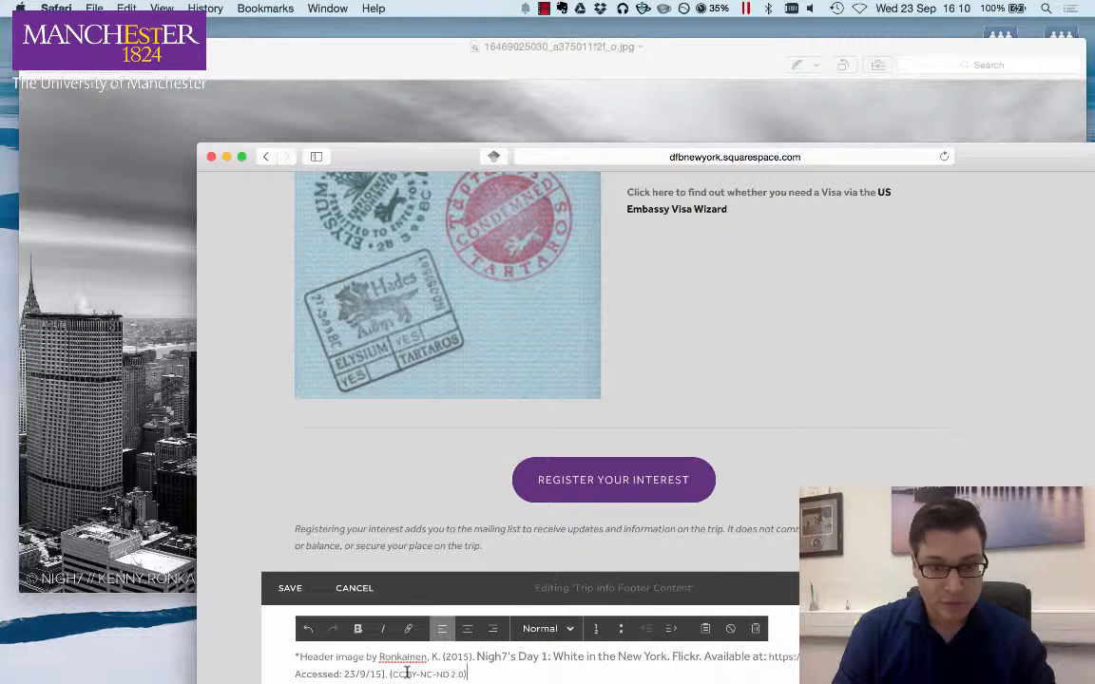
- Select the credit text and apply the Heading 2 paragraph style to it
{"action": "left_click_drag", "start_coordinate": [482, 668], "coordinate": [344, 647]}
{"action": "left_click", "coordinate": [573, 628]}
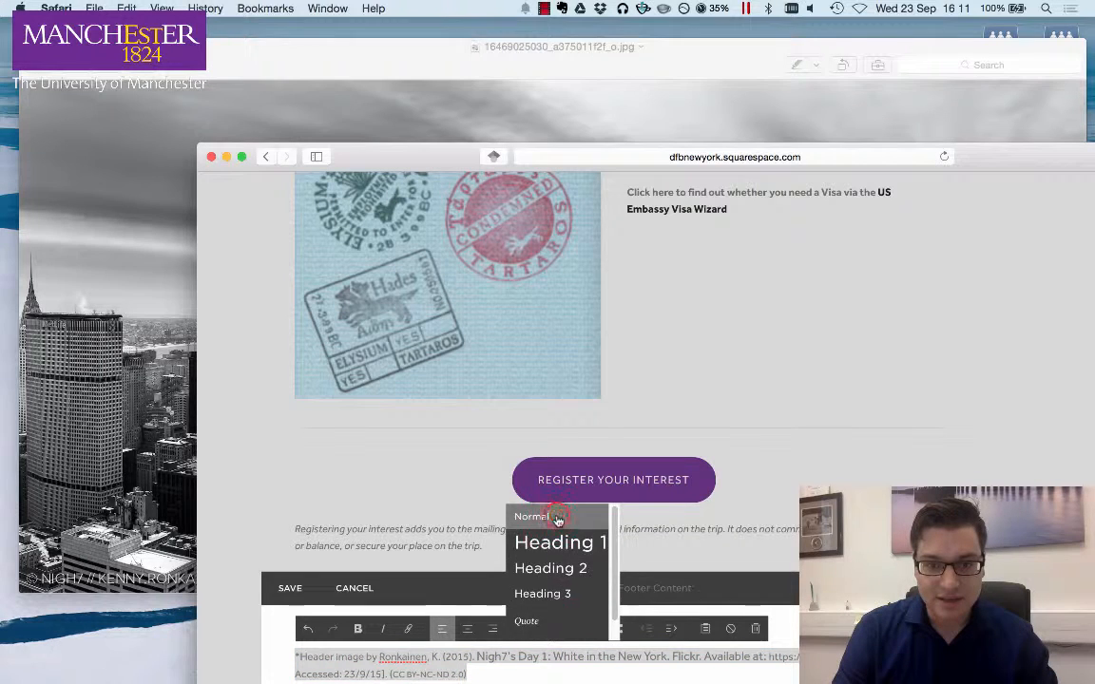
{"action": "scroll", "coordinate": [563, 644], "scroll_direction": "down", "scroll_amount": 2}
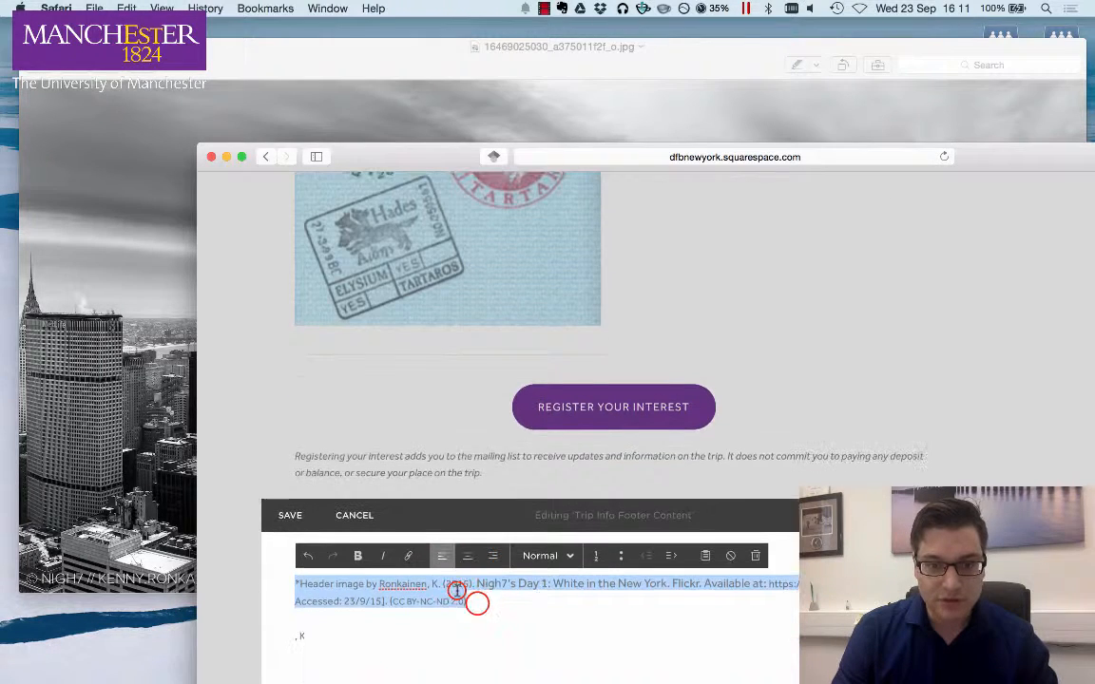
{"action": "left_click", "coordinate": [457, 592]}
{"action": "left_click_drag", "start_coordinate": [477, 603], "coordinate": [391, 607]}
{"action": "left_click", "coordinate": [548, 555]}
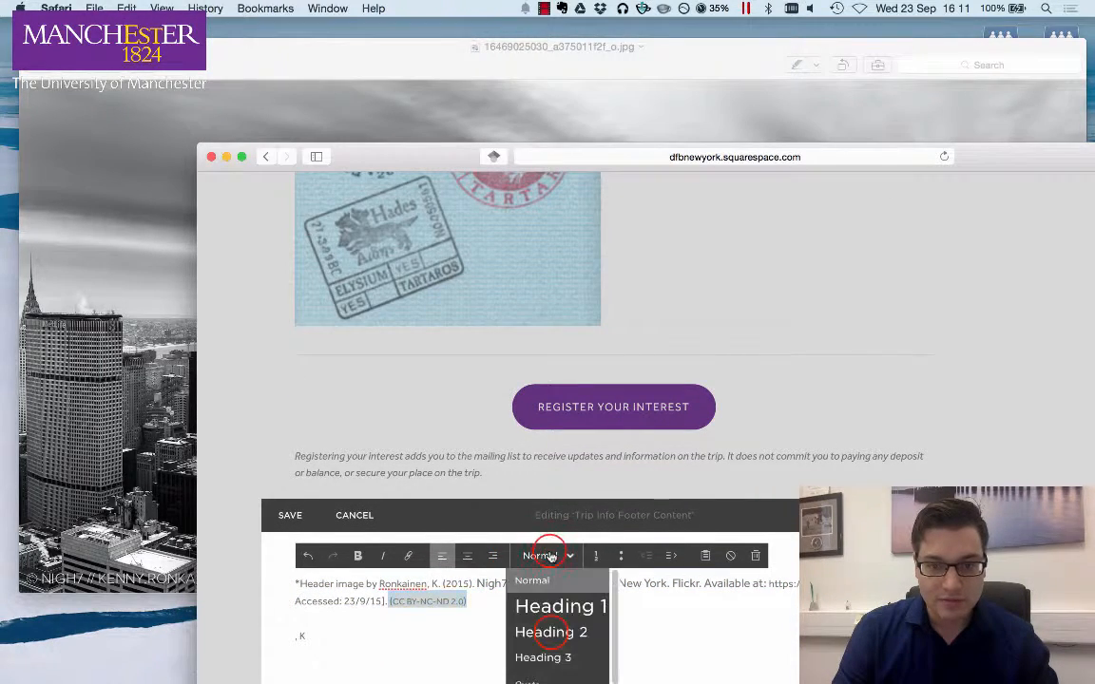
{"action": "left_click", "coordinate": [547, 631]}
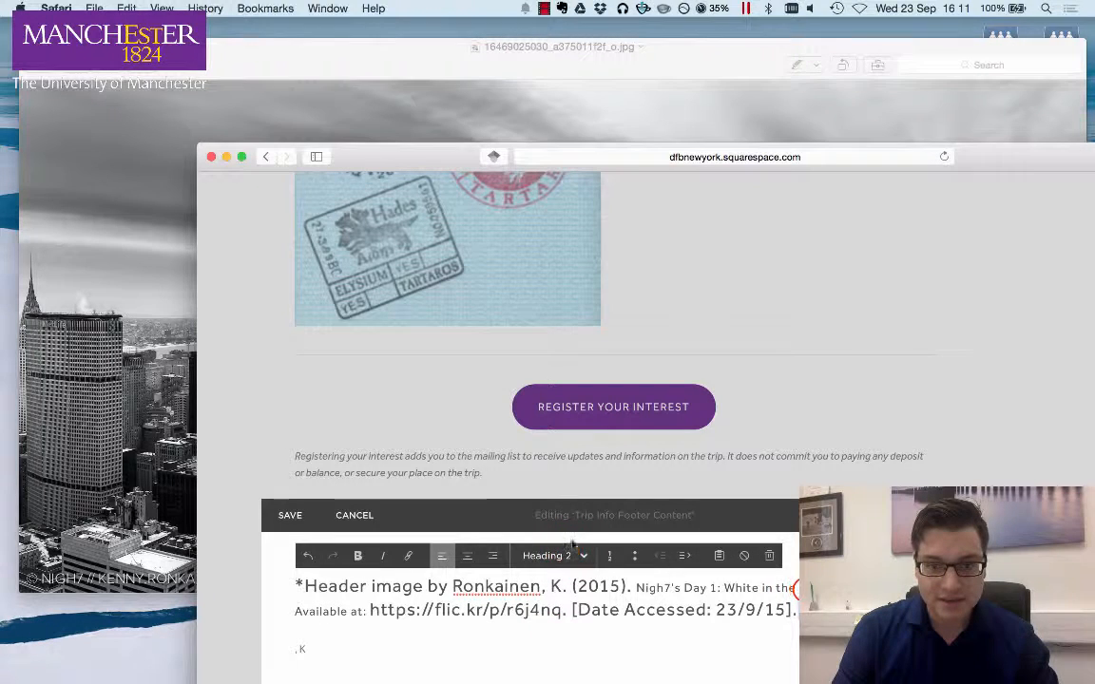
- Select the whole credit line and switch its paragraph style back to Normal
{"action": "left_click_drag", "start_coordinate": [796, 610], "coordinate": [208, 583]}
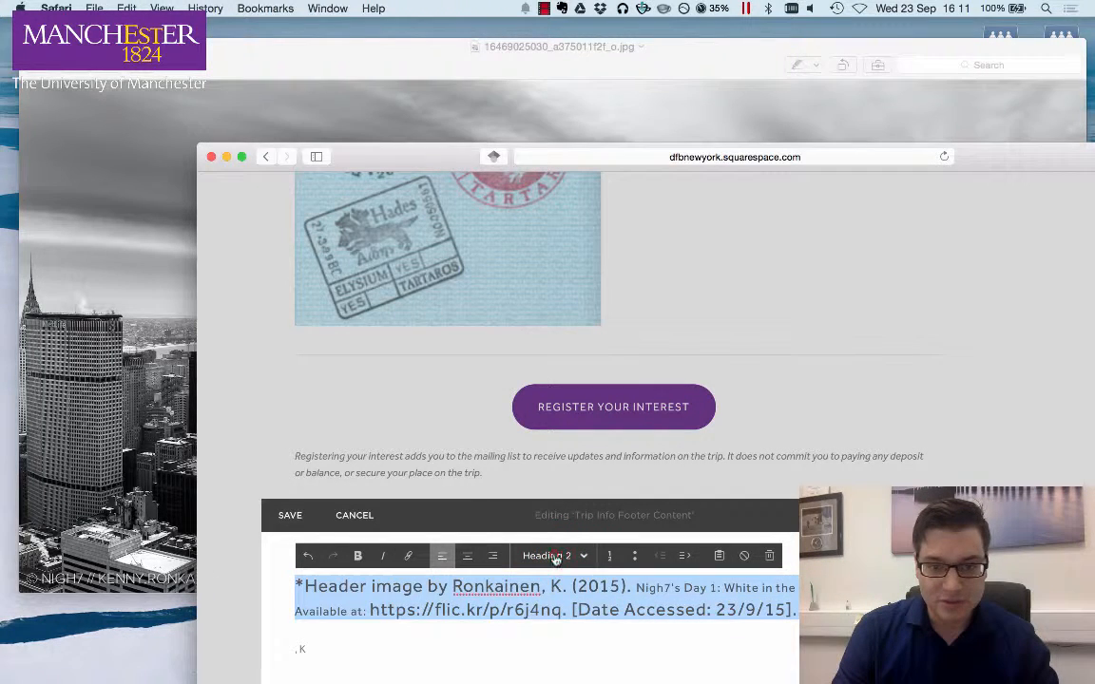
{"action": "left_click", "coordinate": [556, 560]}
{"action": "left_click", "coordinate": [553, 579]}
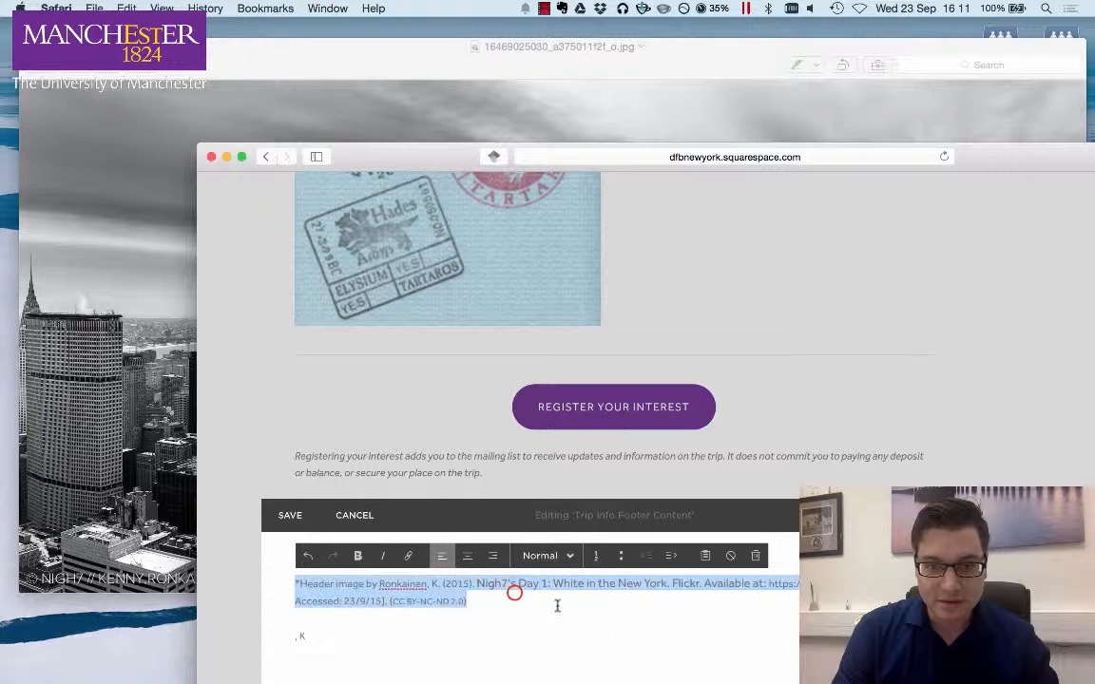
- Try applying a numbered list to the photo title in the credit line, then remove it
{"action": "left_click", "coordinate": [510, 598]}
{"action": "scroll", "coordinate": [509, 612], "scroll_direction": "down", "scroll_amount": 1}
{"action": "left_click", "coordinate": [544, 541]}
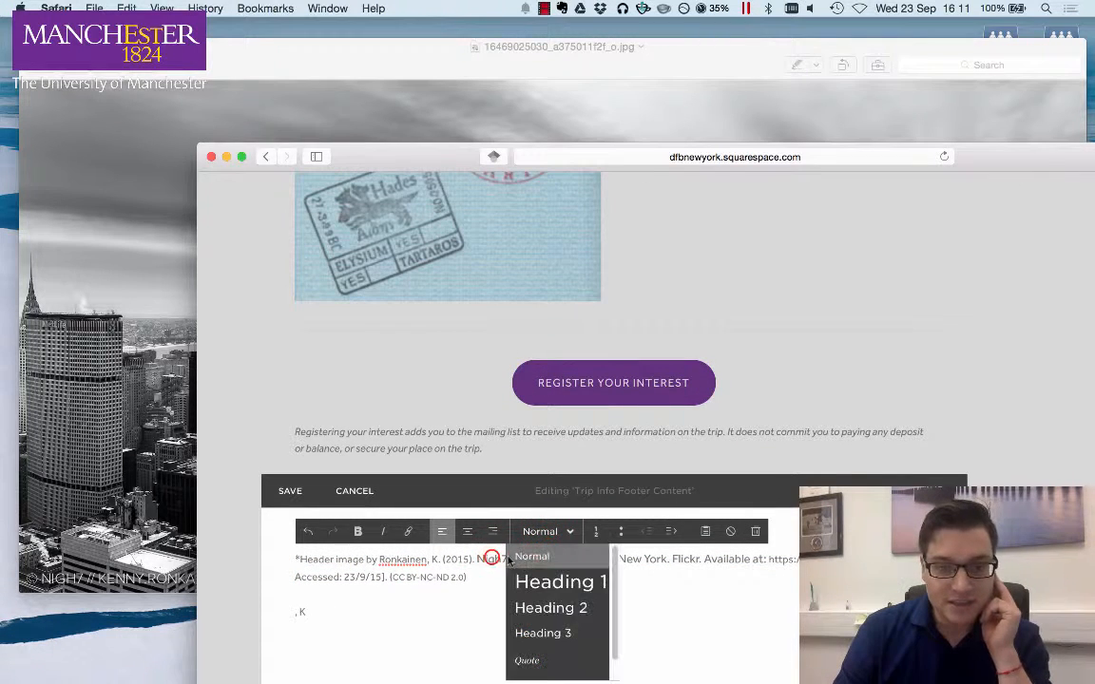
{"action": "left_click", "coordinate": [508, 561]}
{"action": "left_click_drag", "start_coordinate": [479, 559], "coordinate": [698, 562]}
{"action": "left_click", "coordinate": [565, 531]}
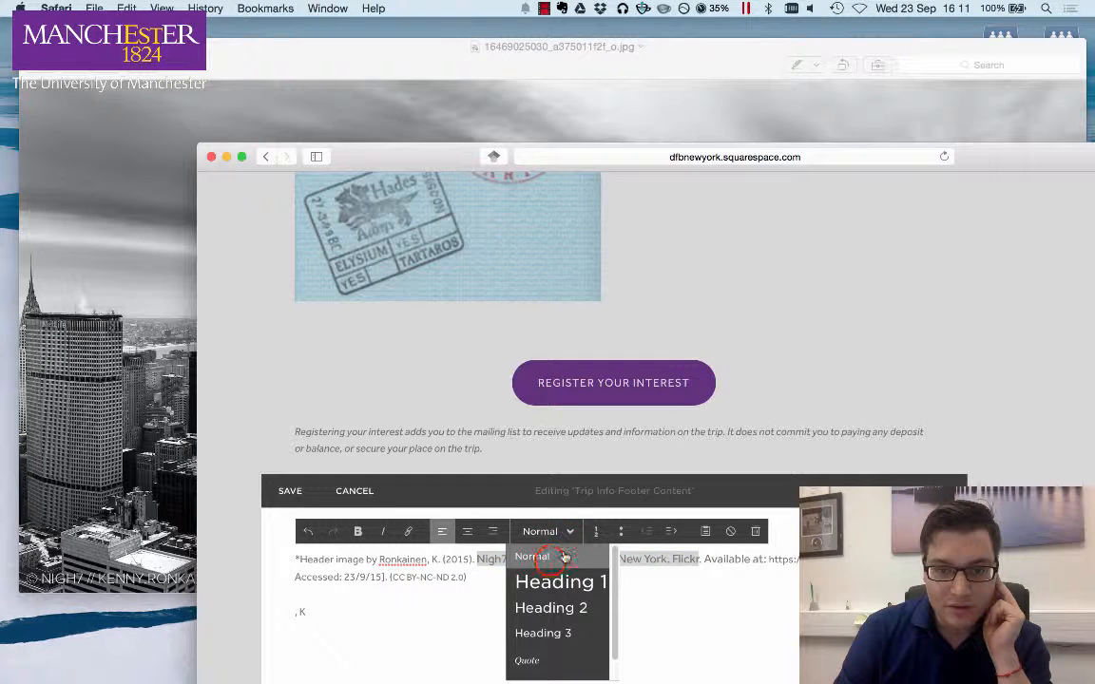
{"action": "left_click", "coordinate": [601, 535]}
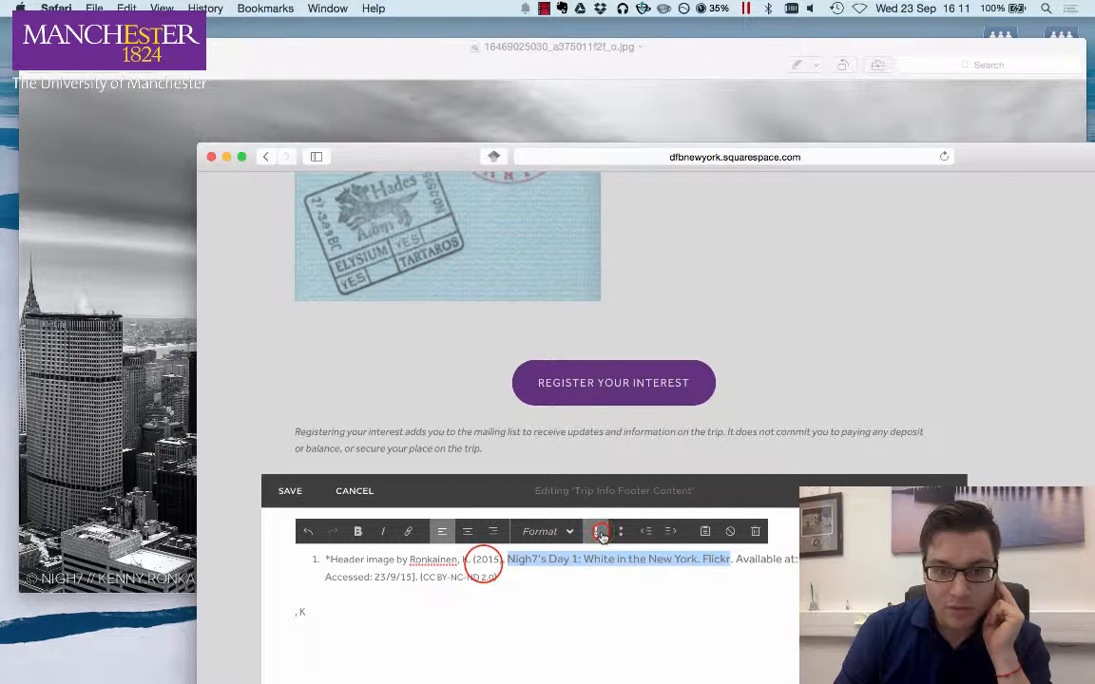
{"action": "left_click", "coordinate": [600, 533]}
- Delete the stray ',K' text left below the credit line
{"action": "left_click", "coordinate": [484, 565]}
{"action": "left_click_drag", "start_coordinate": [504, 579], "coordinate": [293, 561]}
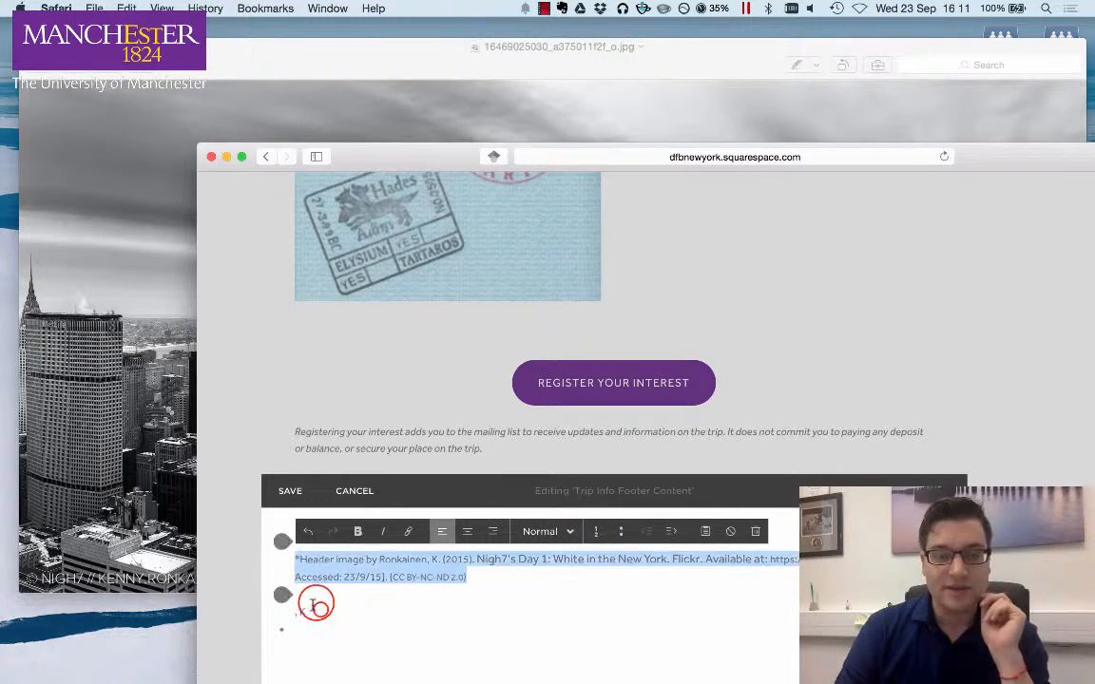
{"action": "left_click", "coordinate": [314, 606]}
{"action": "left_click_drag", "start_coordinate": [313, 610], "coordinate": [285, 611]}
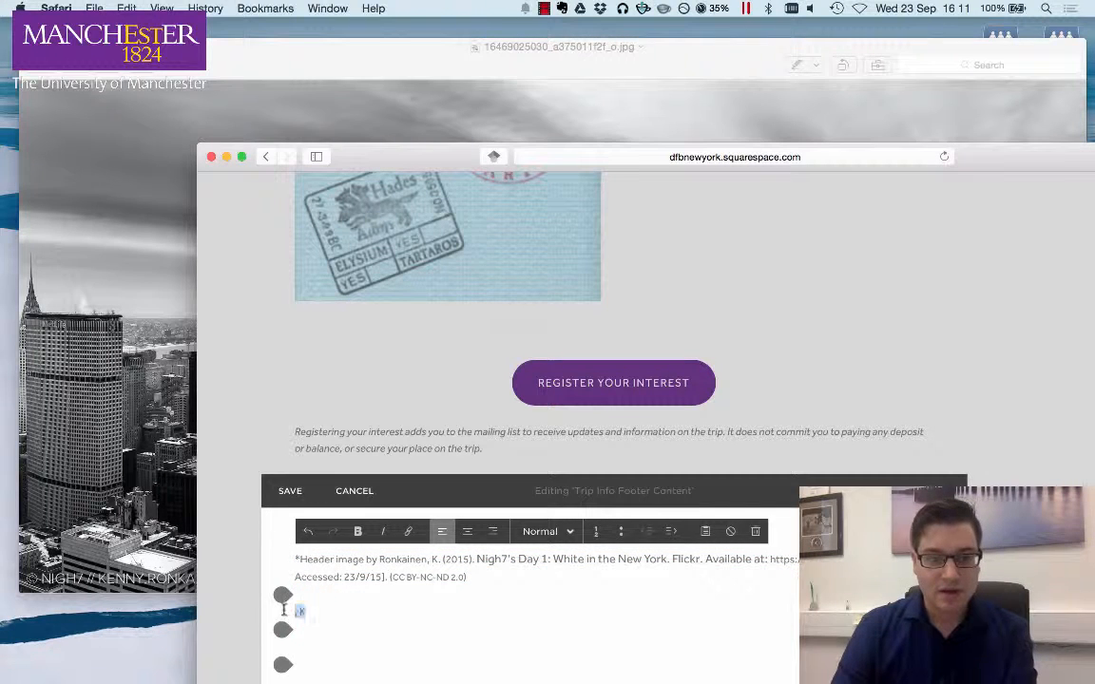
{"action": "key", "text": "BackSpace"}
{"action": "left_click", "coordinate": [317, 612]}
{"action": "key", "text": "BackSpace"}
{"action": "left_click", "coordinate": [285, 582]}
{"action": "left_click", "coordinate": [316, 574]}
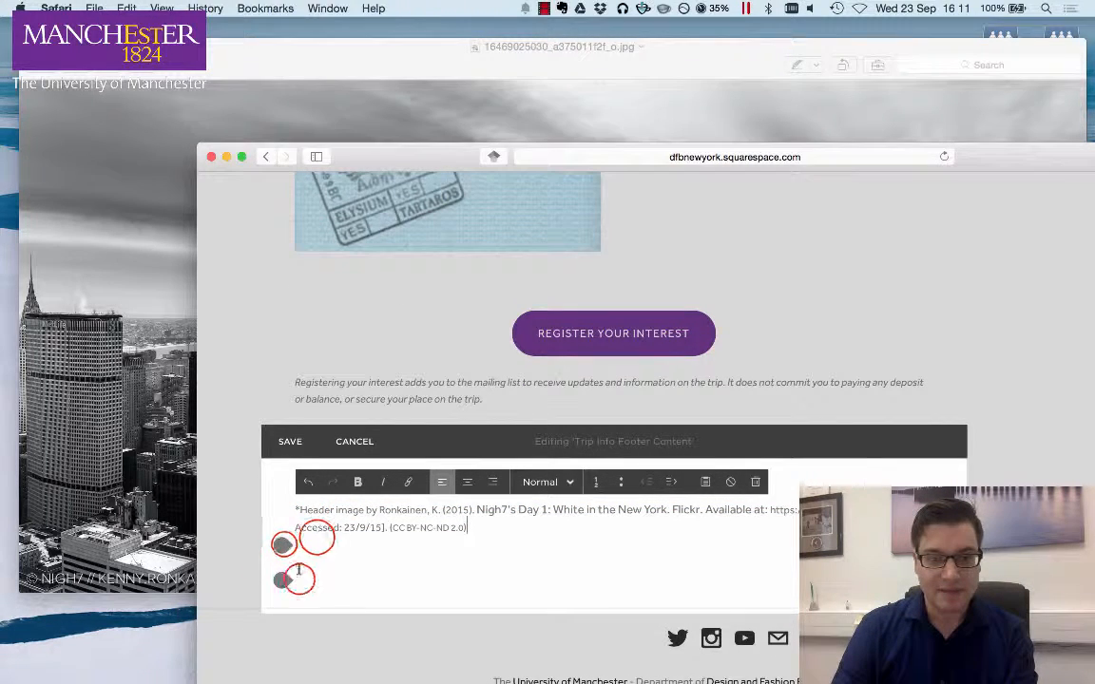
{"action": "left_click", "coordinate": [300, 578]}
{"action": "left_click", "coordinate": [284, 545]}
{"action": "left_click", "coordinate": [318, 539]}
{"action": "left_click", "coordinate": [679, 554]}
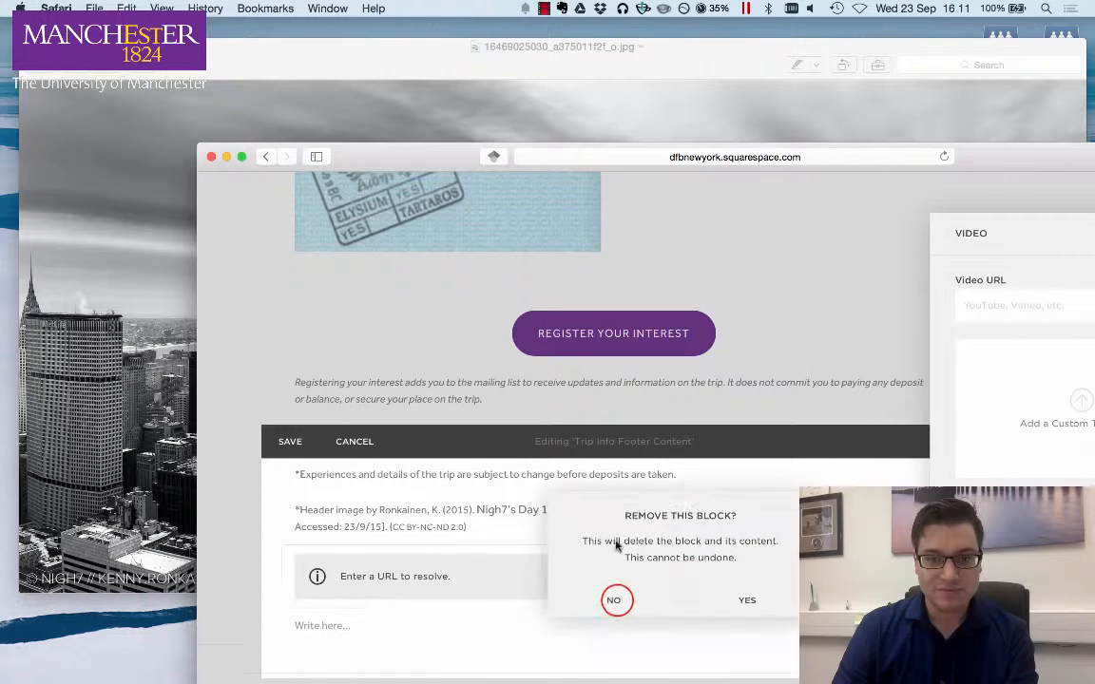
{"action": "left_click", "coordinate": [614, 600]}
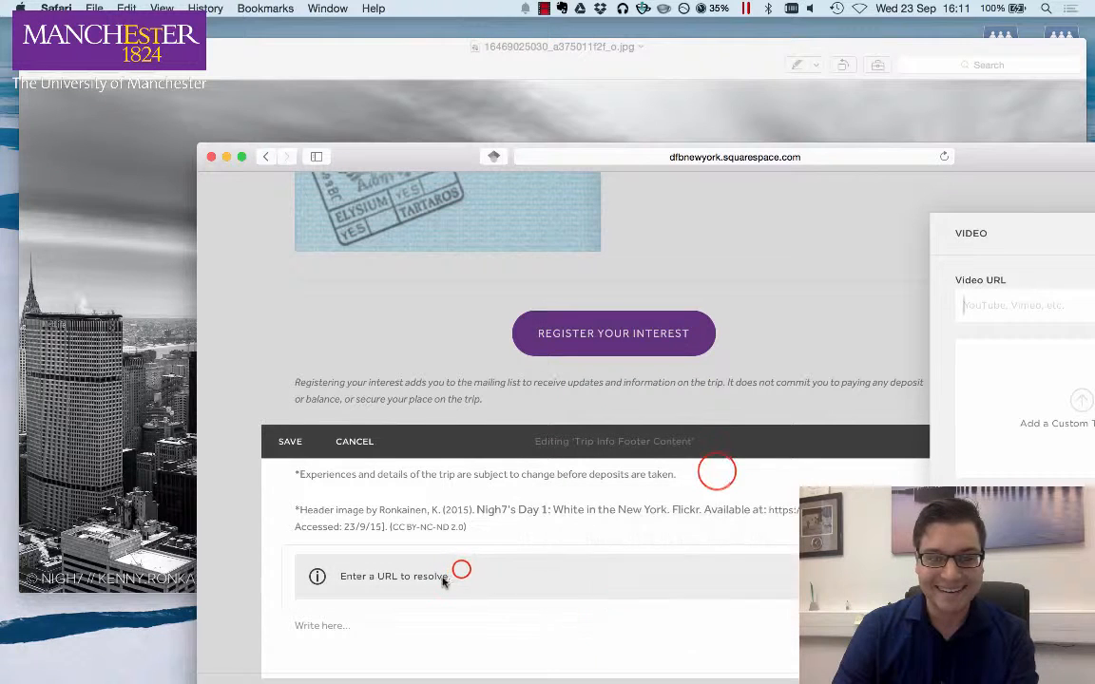
- Maximize the browser window and delete the empty video block below the credit line
{"action": "left_click", "coordinate": [718, 473]}
{"action": "left_click_drag", "start_coordinate": [1015, 157], "coordinate": [827, 115]}
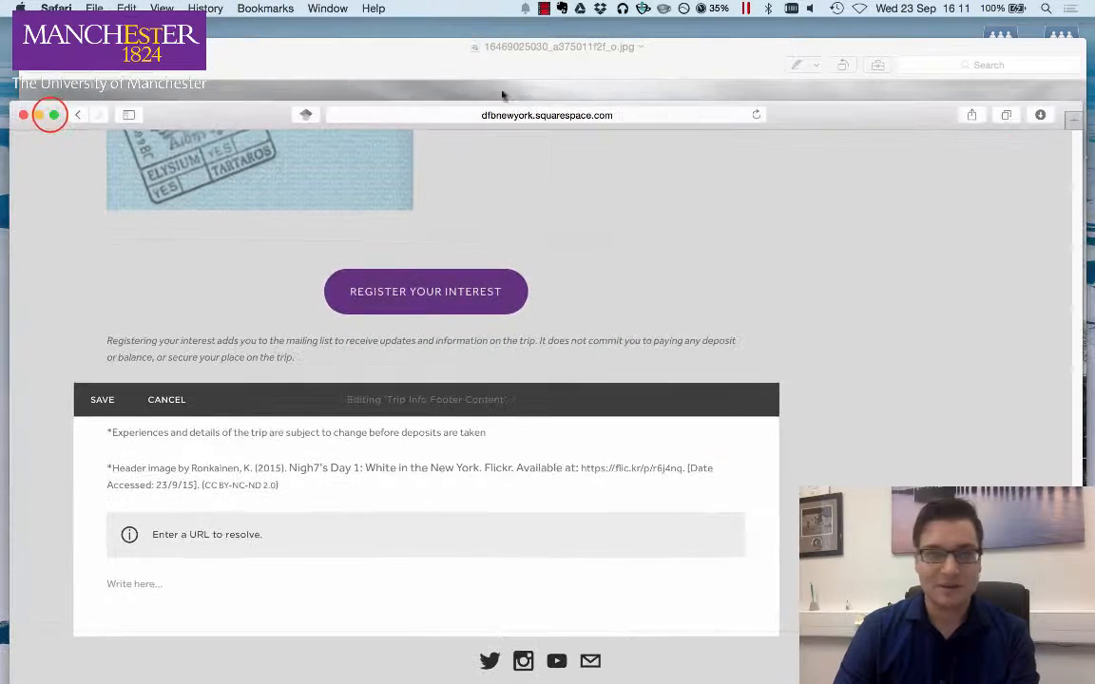
{"action": "left_click", "coordinate": [51, 114]}
{"action": "left_click", "coordinate": [289, 439]}
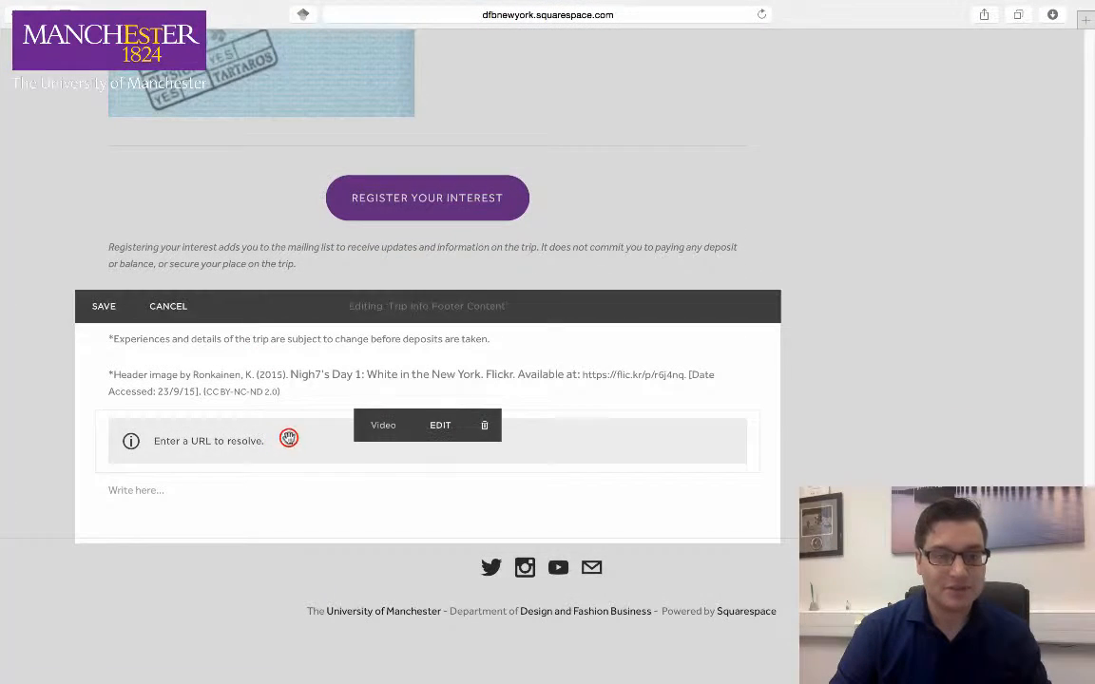
{"action": "left_click_drag", "start_coordinate": [289, 438], "coordinate": [543, 652]}
{"action": "left_click", "coordinate": [129, 503]}
{"action": "left_click", "coordinate": [113, 493]}
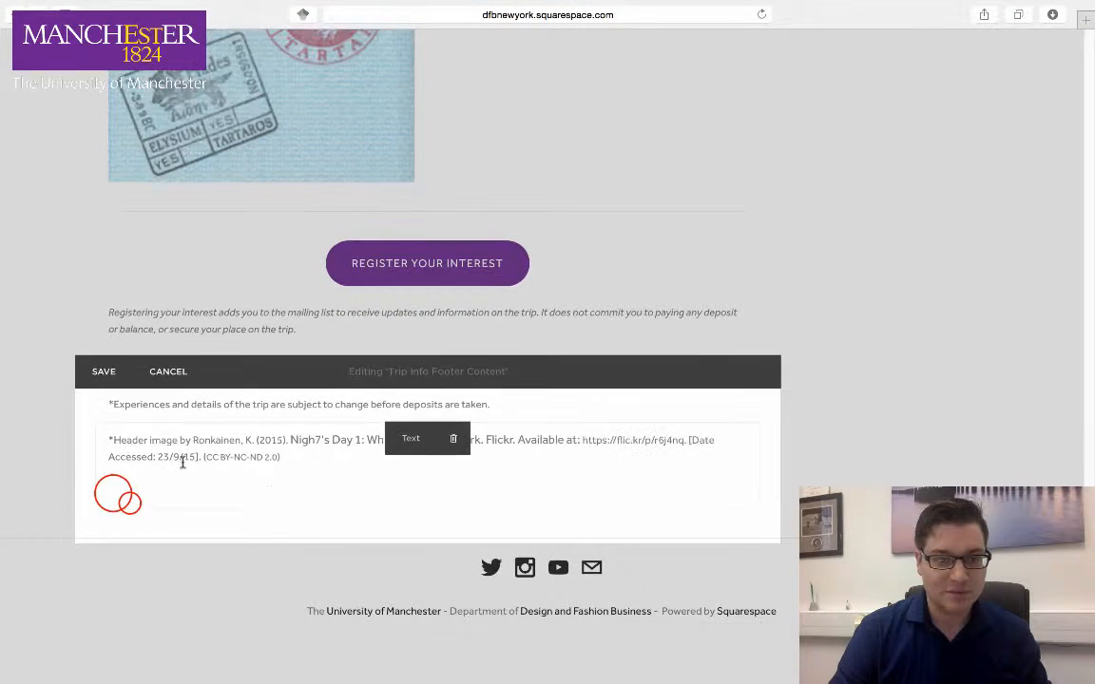
{"action": "left_click", "coordinate": [129, 502]}
{"action": "left_click", "coordinate": [113, 493]}
{"action": "key", "text": "BackSpace"}
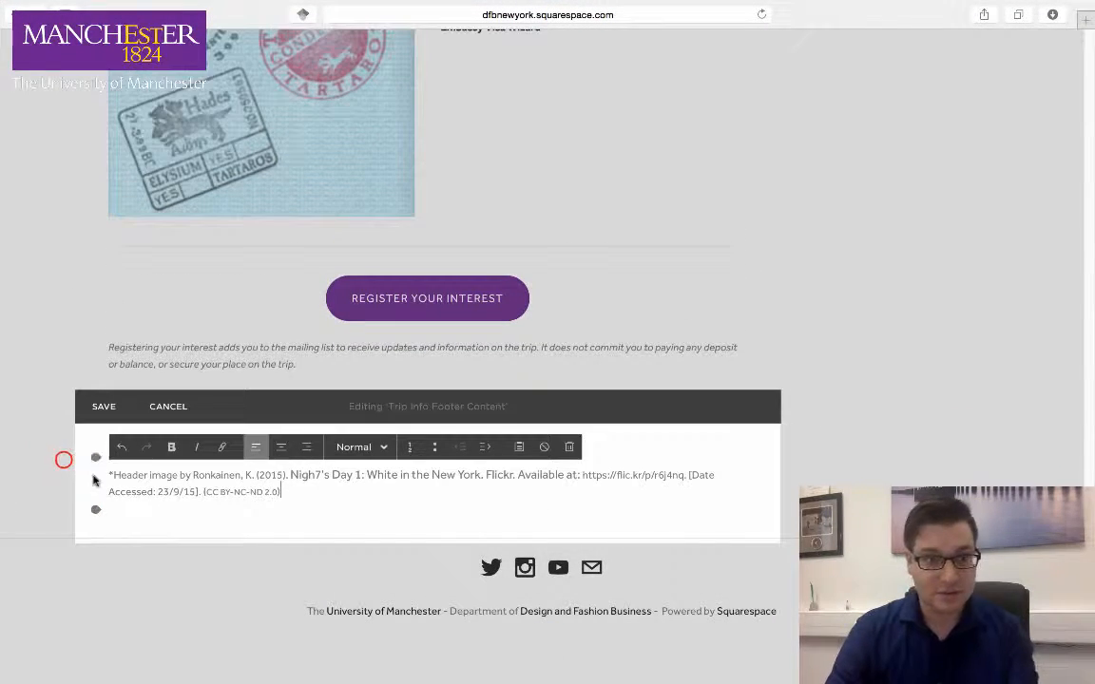
- Add a second asterisk at the start of the credit line and save the footer content
{"action": "left_click", "coordinate": [64, 461]}
{"action": "left_click", "coordinate": [774, 287]}
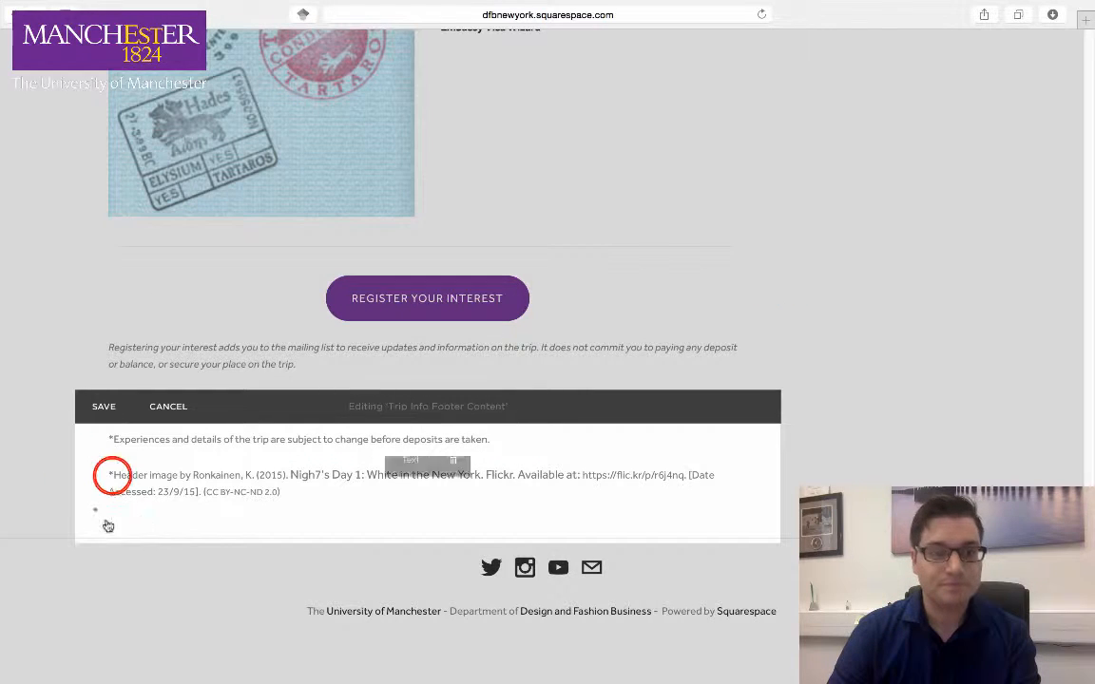
{"action": "double_click", "coordinate": [112, 475]}
{"action": "left_click", "coordinate": [109, 475]}
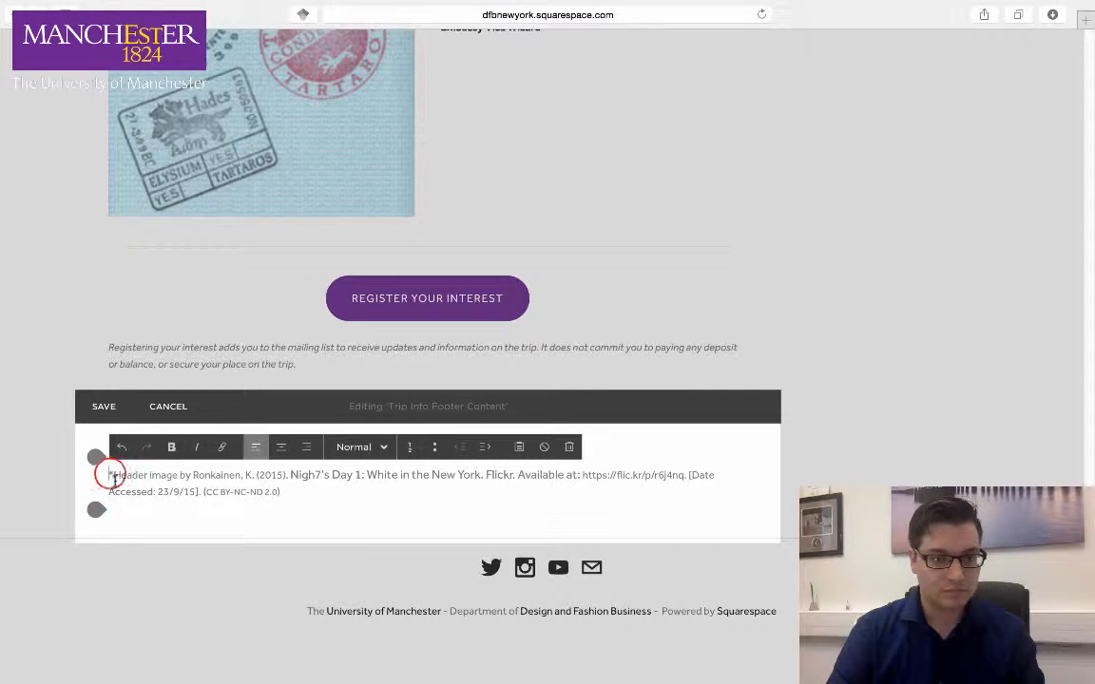
{"action": "type", "text": "*"}
{"action": "left_click", "coordinate": [104, 407]}
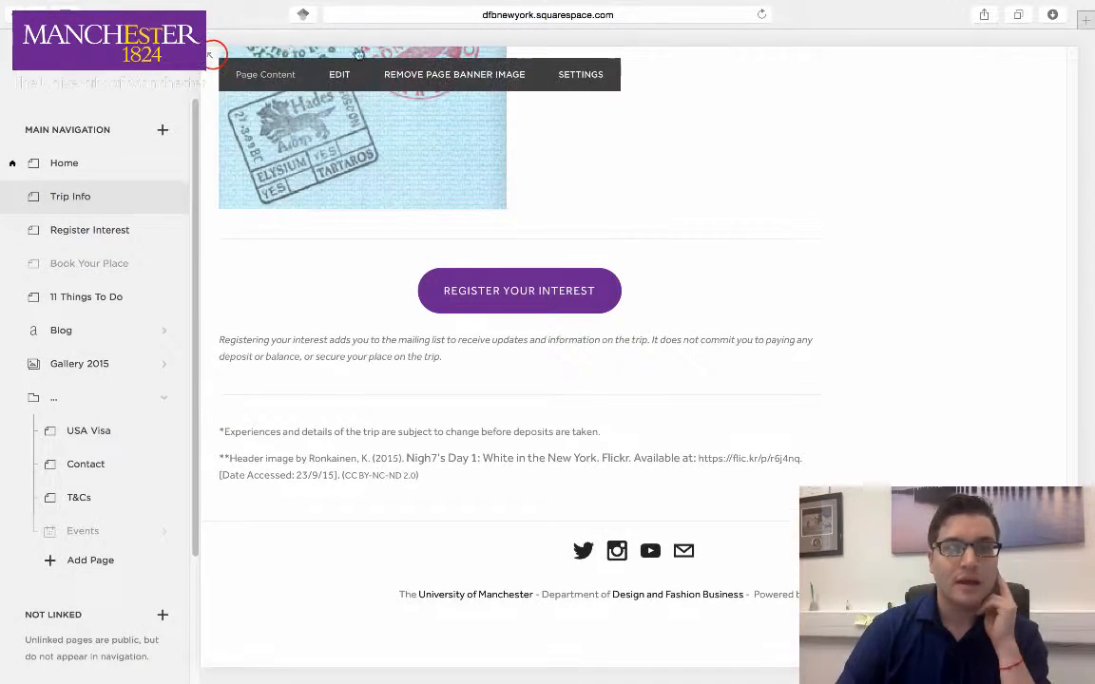
- Review the published Trip Info page banner and the credit line in the footer
{"action": "left_click", "coordinate": [211, 54]}
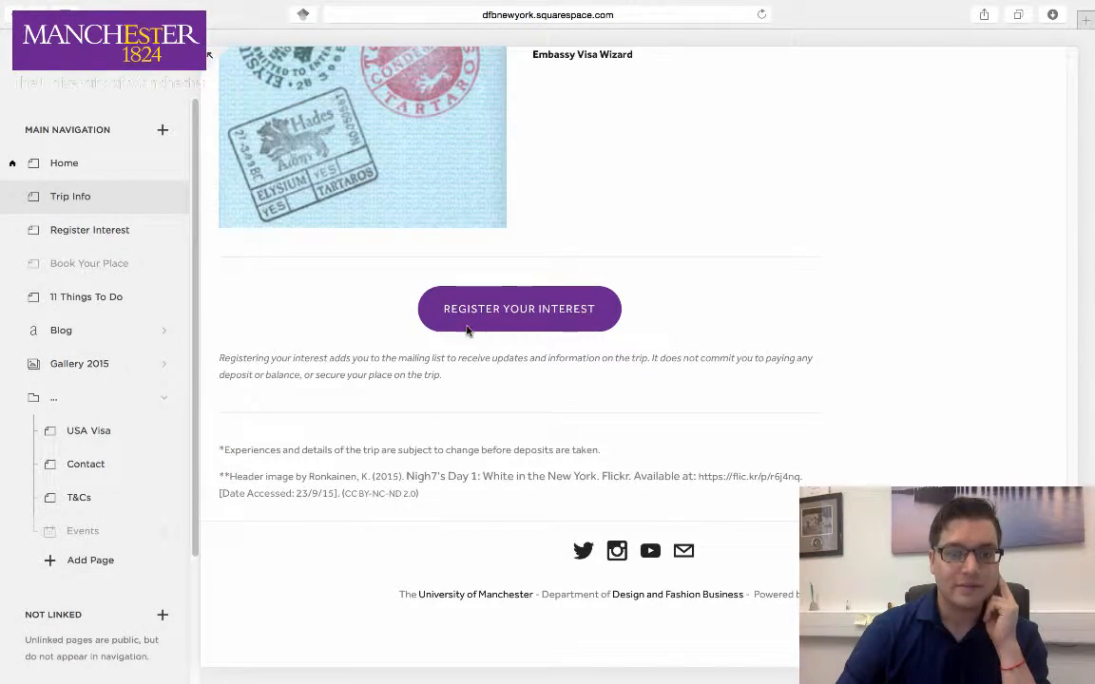
{"action": "scroll", "coordinate": [527, 395], "scroll_direction": "up", "scroll_amount": 10}
{"action": "scroll", "coordinate": [527, 395], "scroll_direction": "up", "scroll_amount": 10}
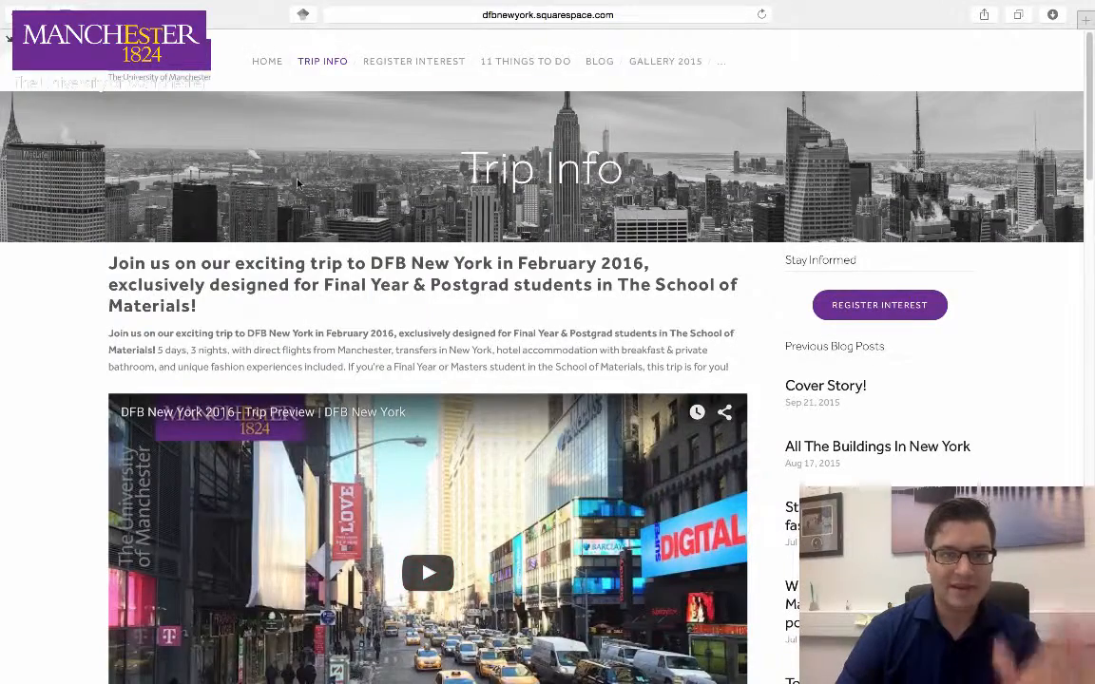
{"action": "scroll", "coordinate": [297, 183], "scroll_direction": "down", "scroll_amount": 20}
{"action": "left_click", "coordinate": [296, 527]}
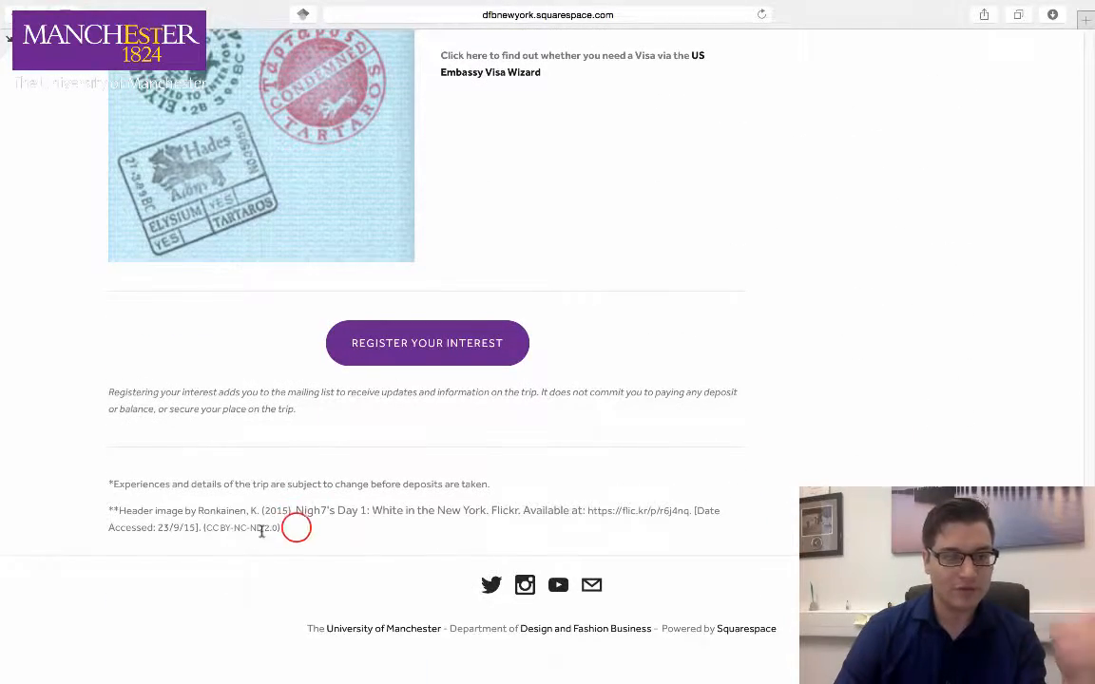
{"action": "left_click_drag", "start_coordinate": [291, 526], "coordinate": [118, 503]}
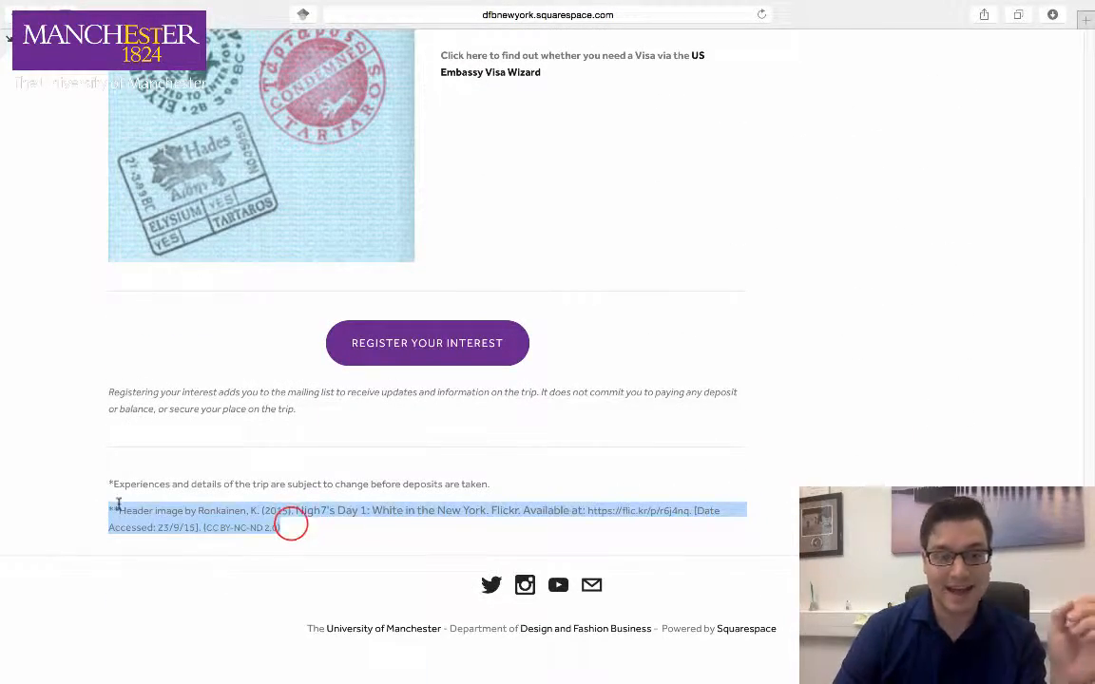
{"action": "left_click", "coordinate": [292, 528]}
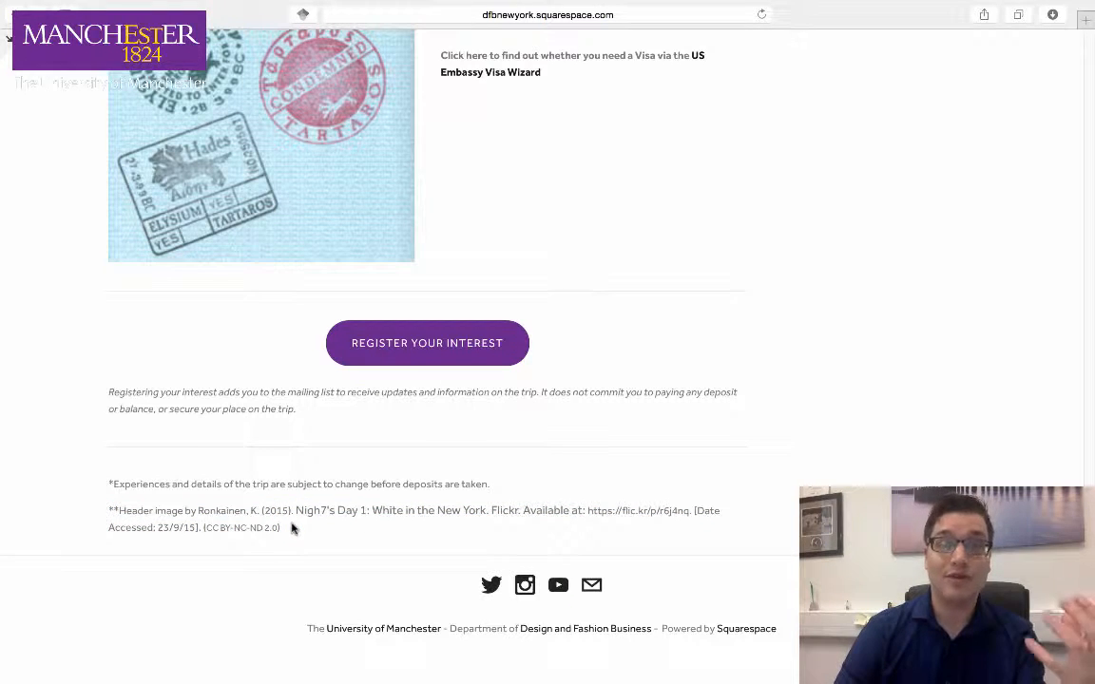